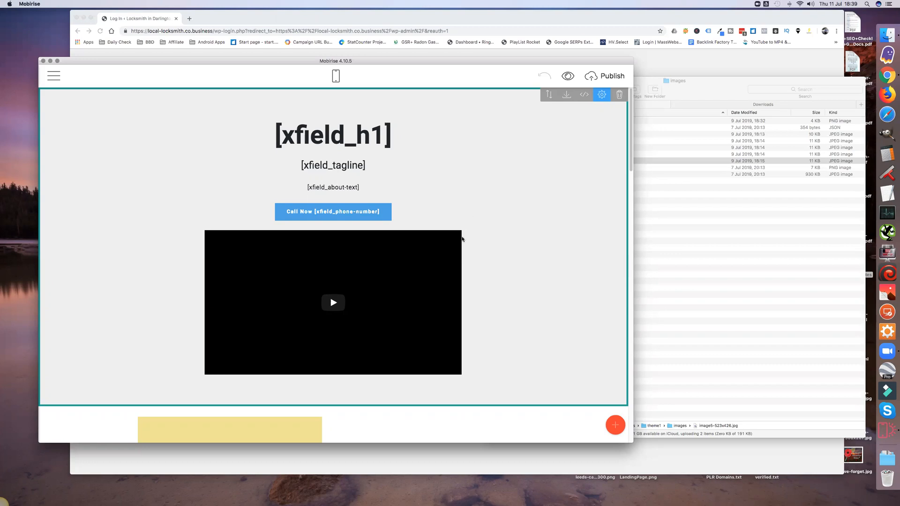
# Step: Look over the sites saved in the project, including the current Theme2-Amp site, and return to the page
pyautogui.scroll(-1, 464, 237)
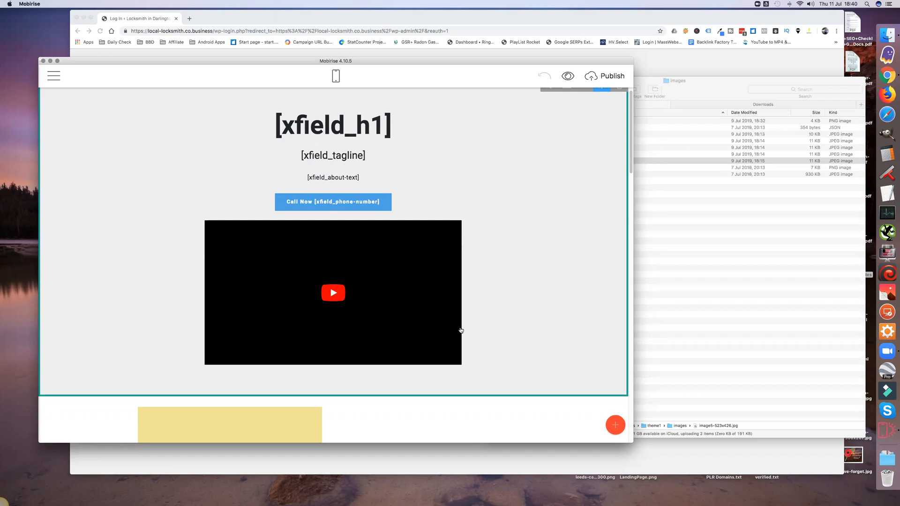
pyautogui.scroll(1, 510, 304)
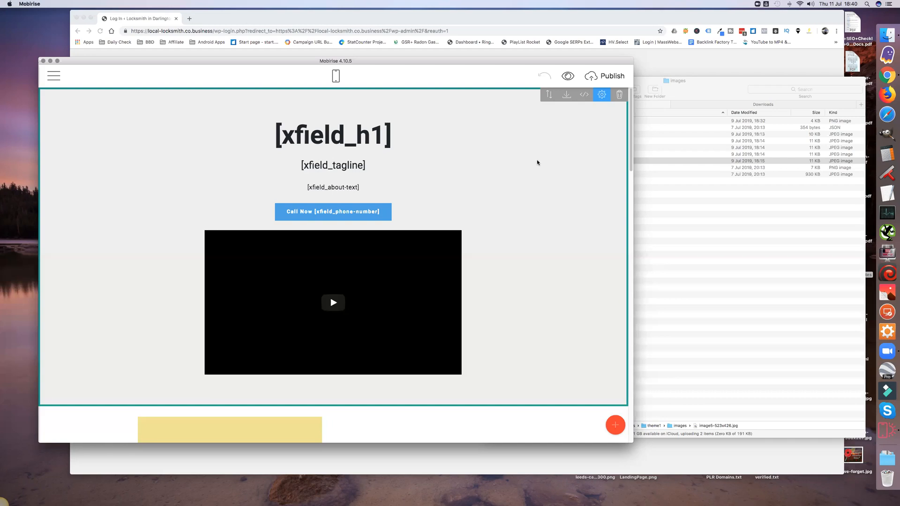
pyautogui.click(49, 75)
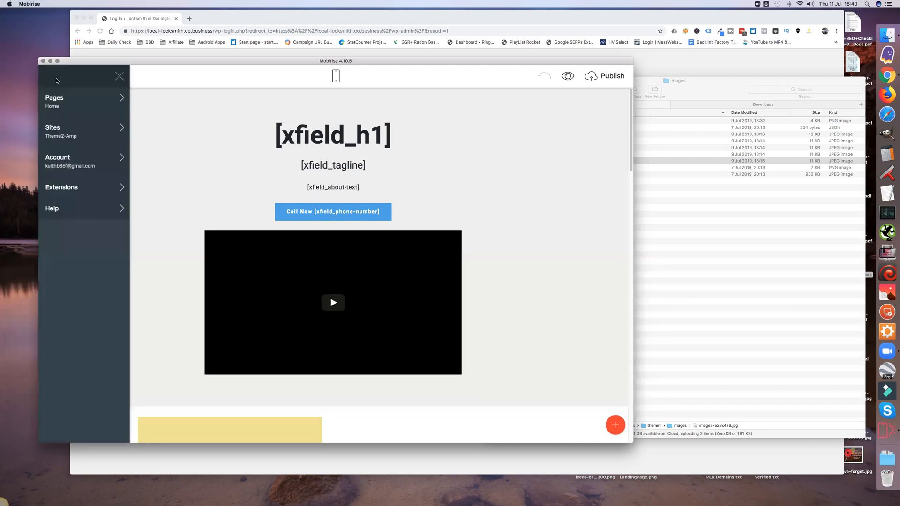
pyautogui.click(74, 136)
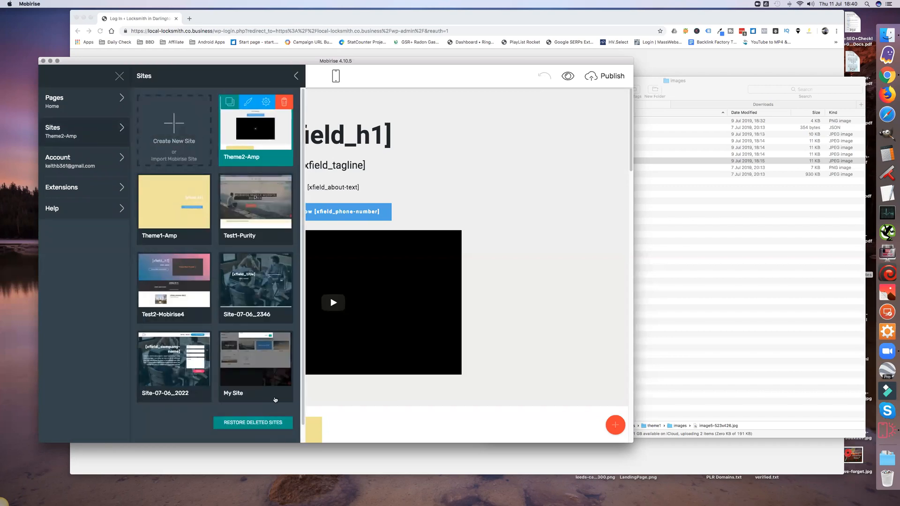
pyautogui.click(616, 426)
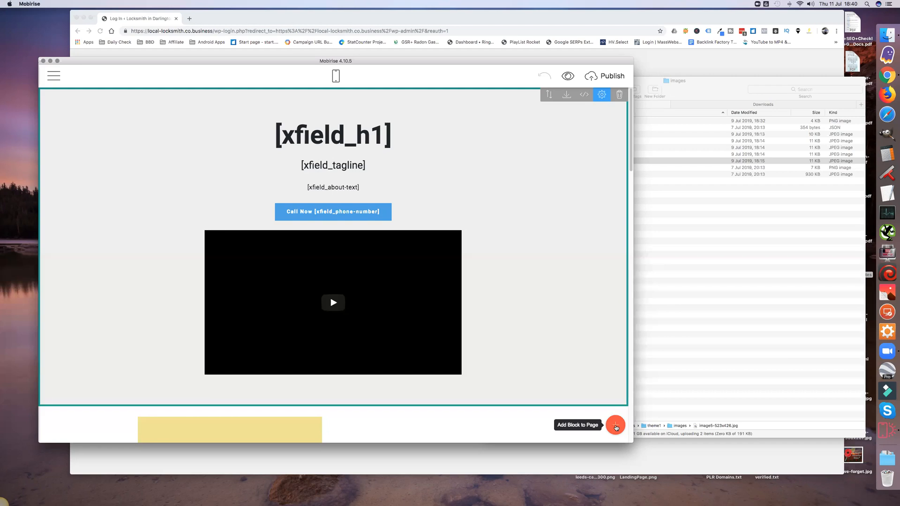
# Step: Browse the catalogue of page blocks from the Menu category to the custom User Blocks, and close it
pyautogui.click(616, 426)
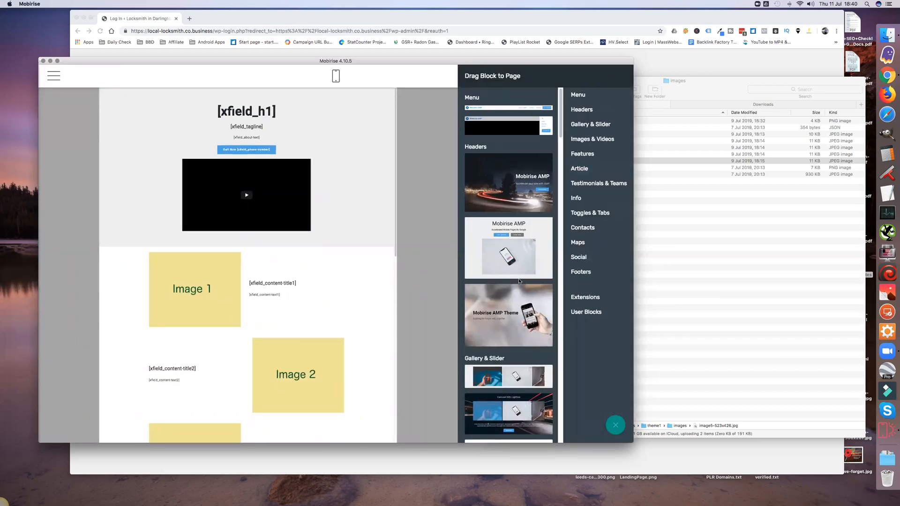
pyautogui.scroll(-5, 519, 280)
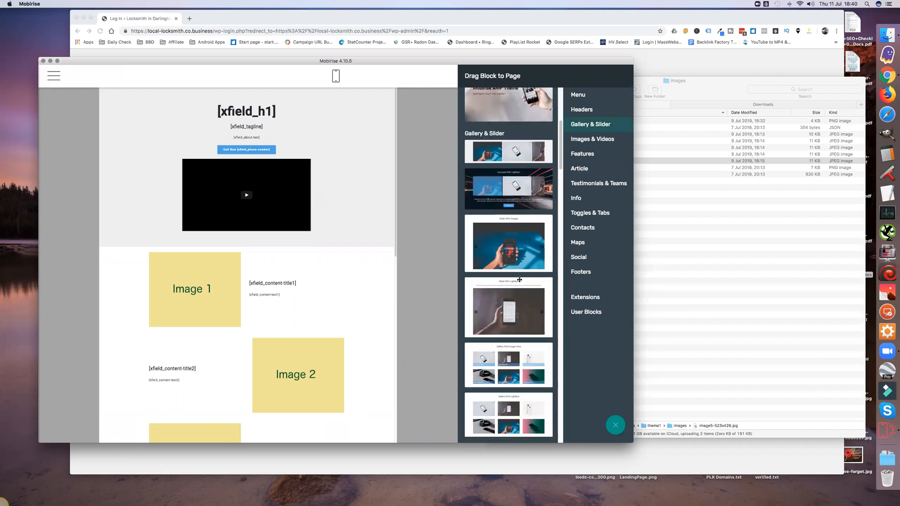
pyautogui.scroll(-5, 520, 280)
pyautogui.scroll(-3, 519, 280)
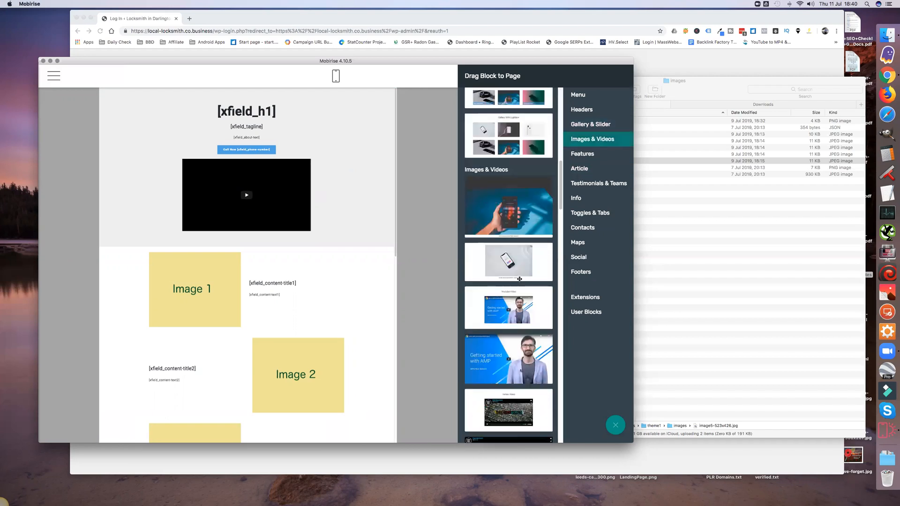
pyautogui.scroll(-3, 520, 279)
pyautogui.scroll(-3, 518, 278)
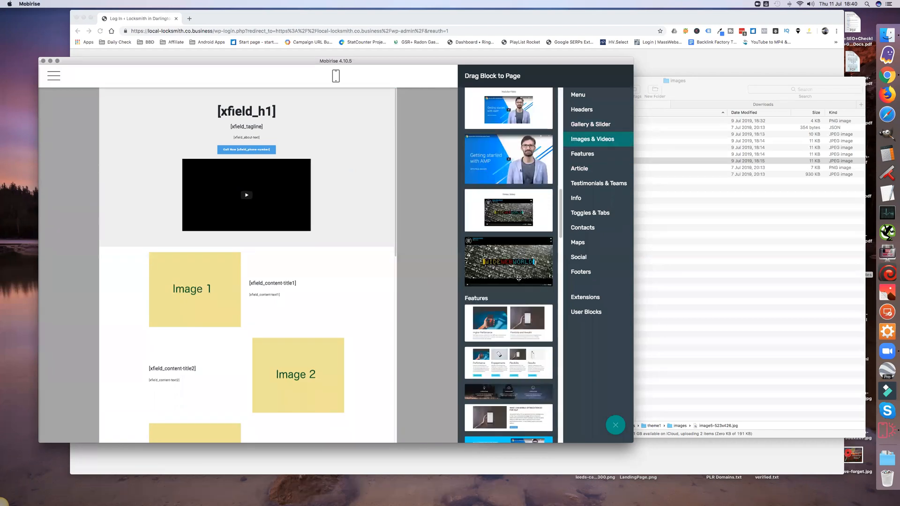
pyautogui.scroll(-3, 519, 278)
pyautogui.scroll(-3, 518, 278)
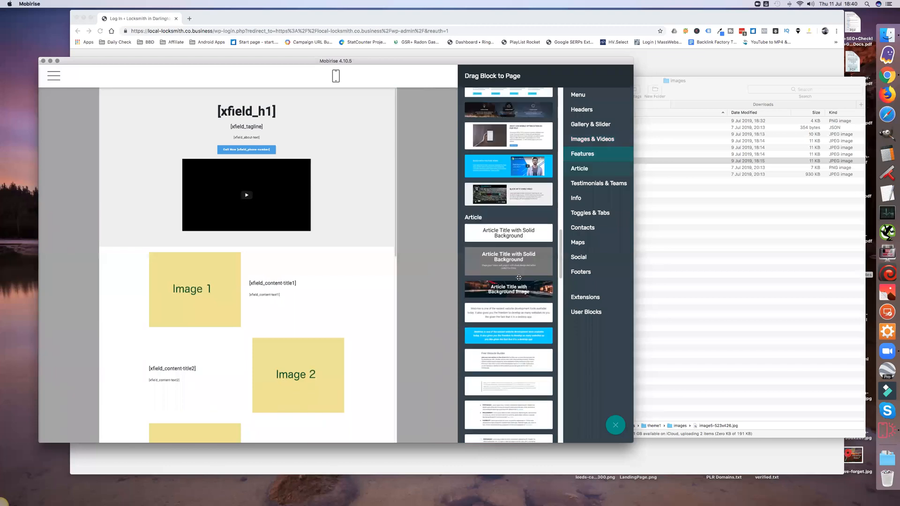
pyautogui.scroll(-3, 519, 277)
pyautogui.click(571, 317)
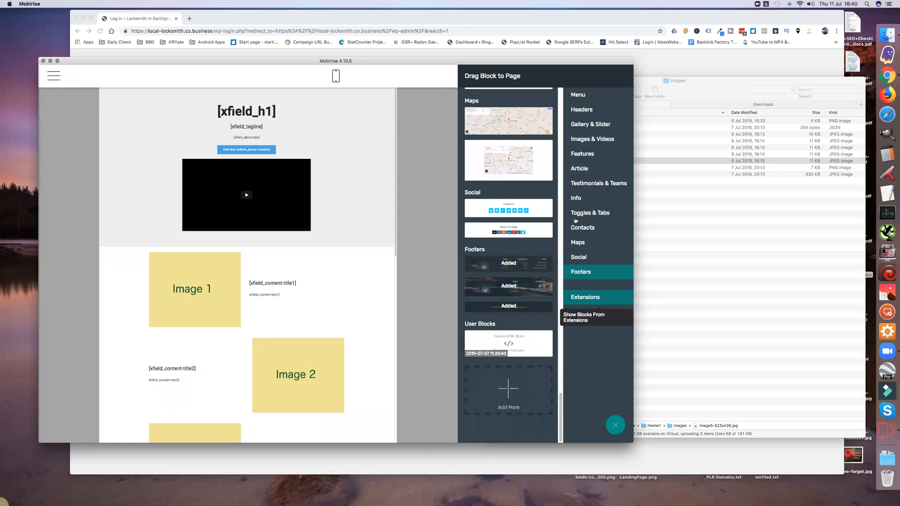
pyautogui.click(579, 315)
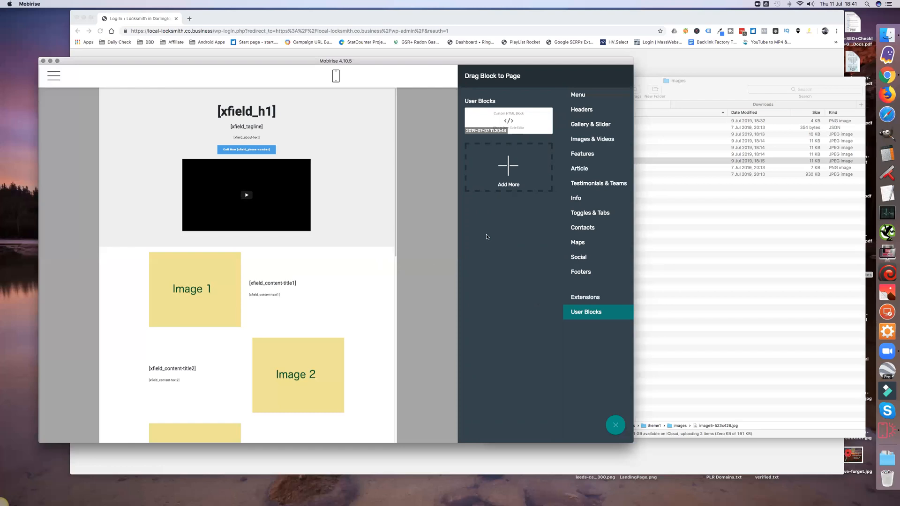
pyautogui.click(615, 426)
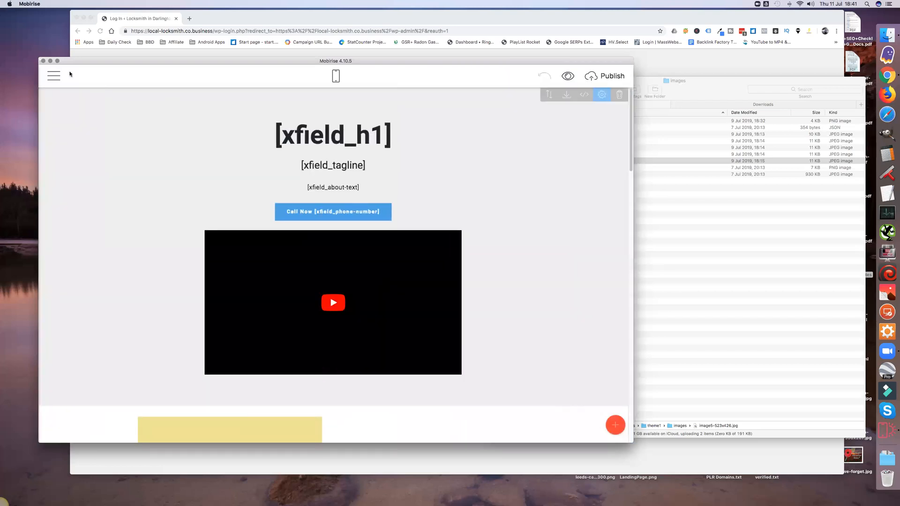
# Step: View the list of pages in the Theme2-Amp site
pyautogui.click(55, 77)
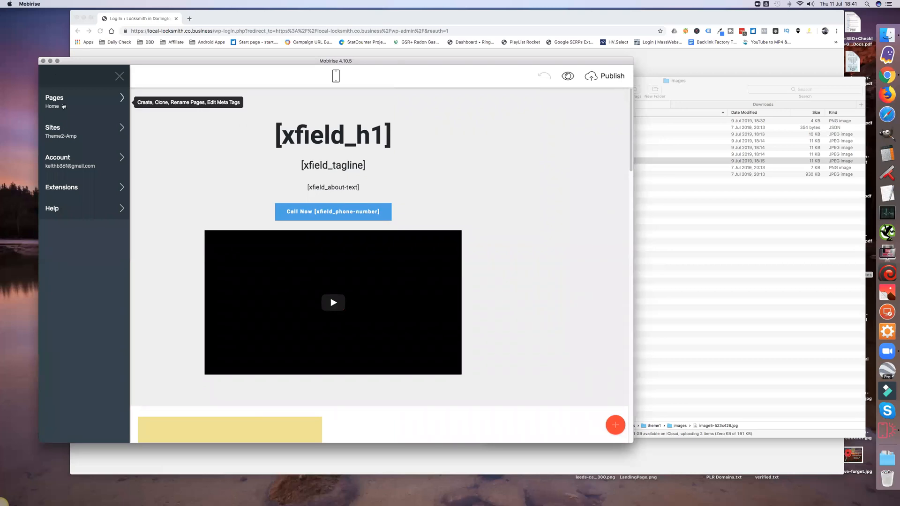
pyautogui.click(100, 104)
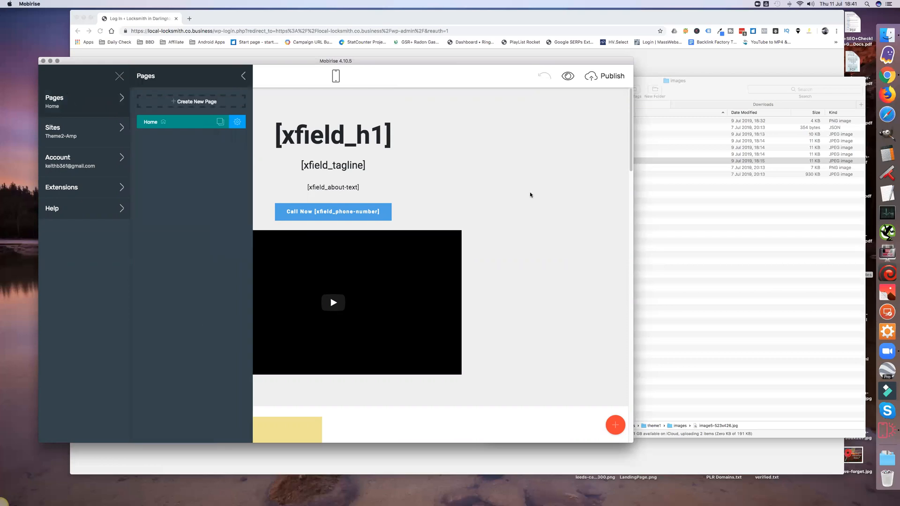
# Step: Start creating a new site and open the catalogue of additional themes
pyautogui.click(55, 76)
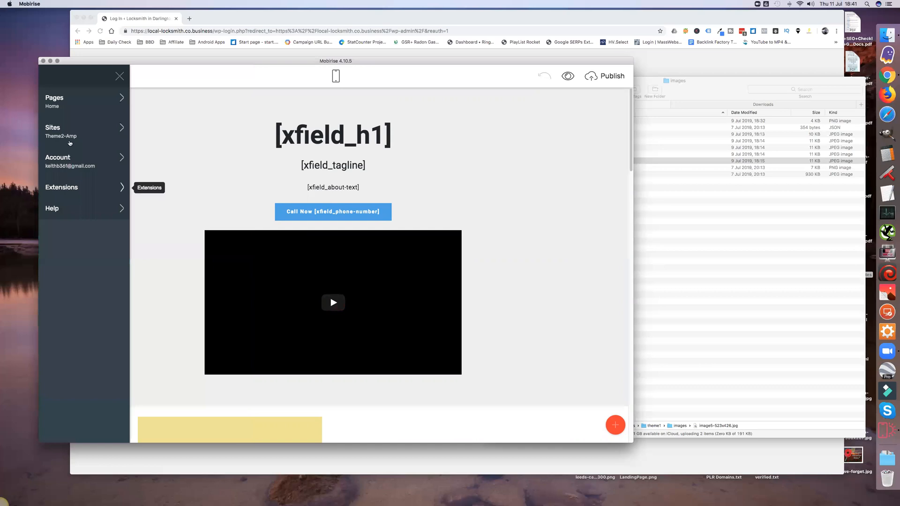
pyautogui.click(70, 135)
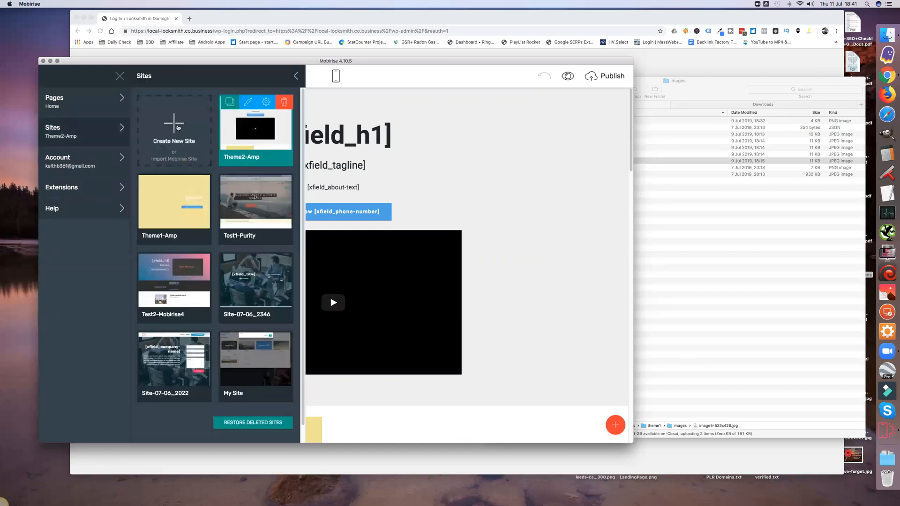
pyautogui.click(178, 127)
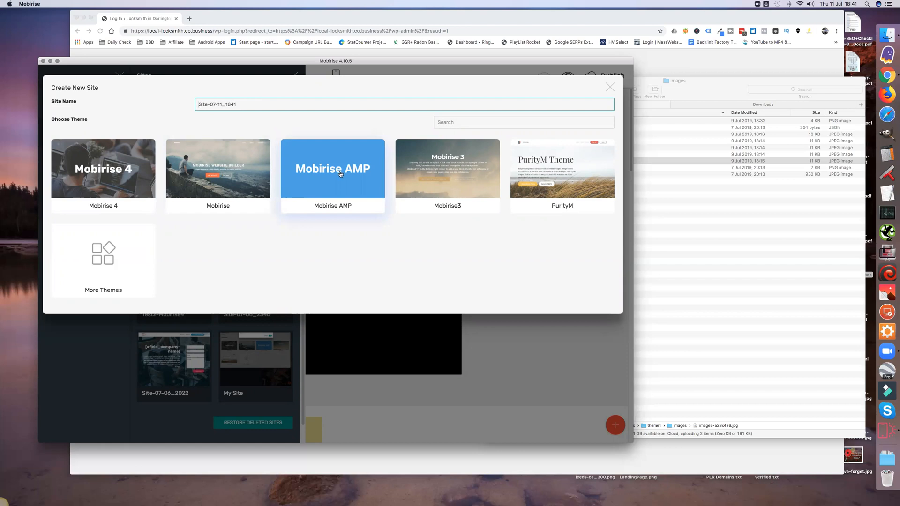
pyautogui.click(105, 261)
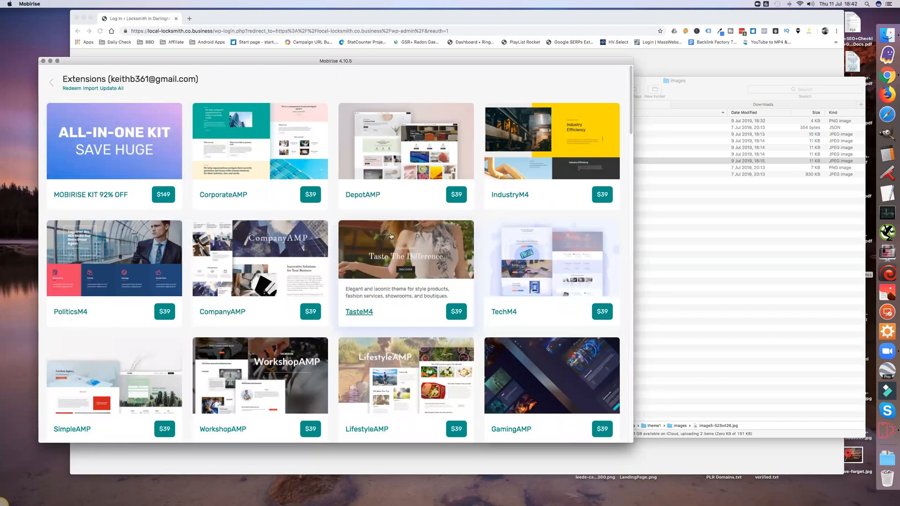
# Step: Examine the catalogue of AMP and M4 themes and continue through the add-ons to the Google Analytics extension
pyautogui.scroll(-1, 392, 235)
pyautogui.scroll(-3, 391, 235)
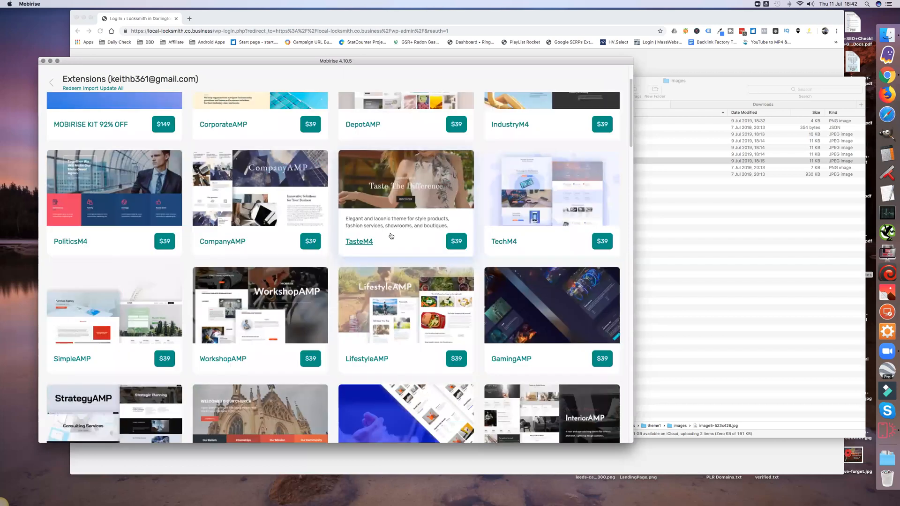
pyautogui.scroll(-3, 391, 235)
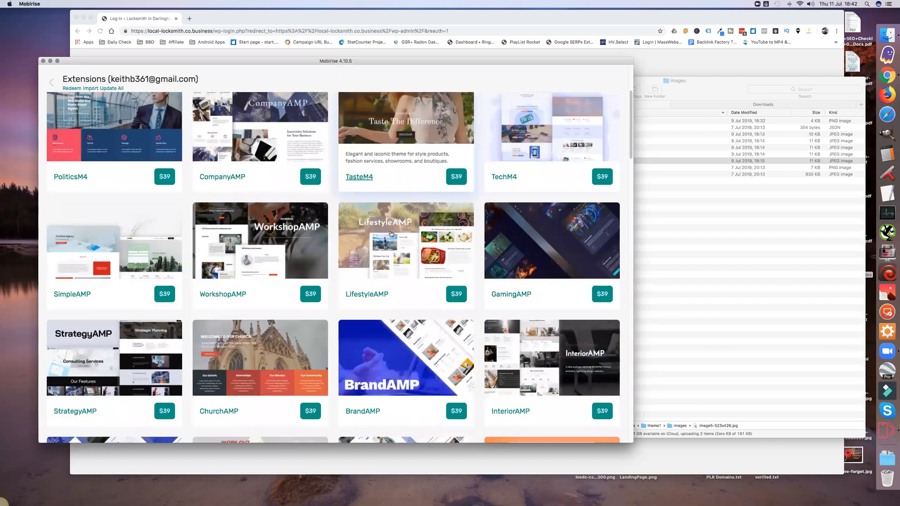
pyautogui.scroll(-5, 392, 234)
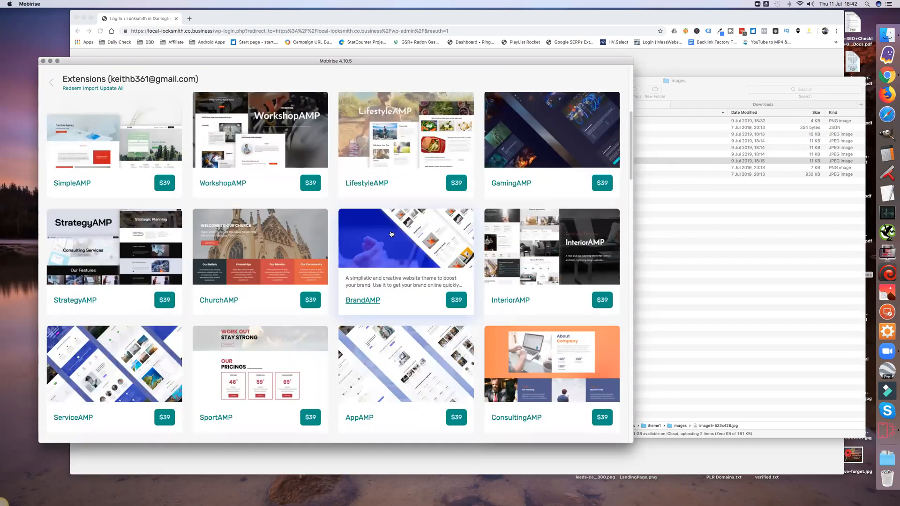
pyautogui.scroll(5, 391, 234)
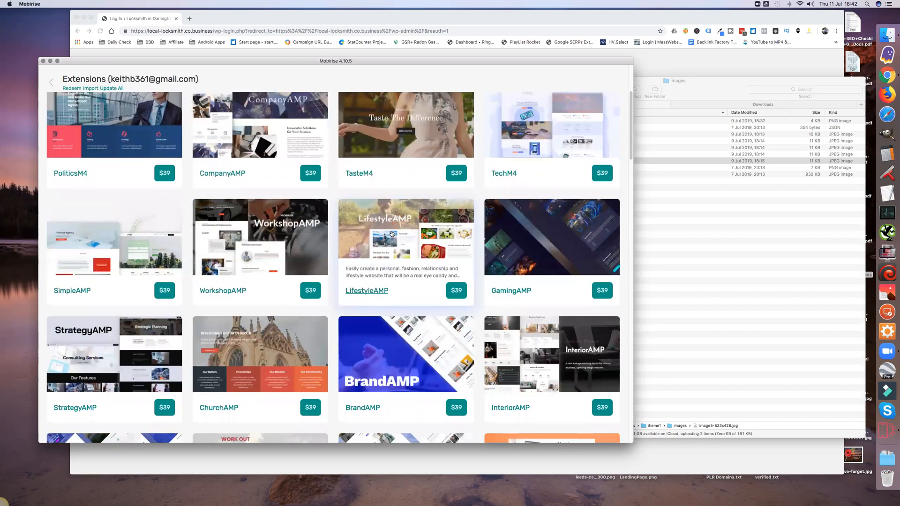
pyautogui.scroll(-9, 392, 233)
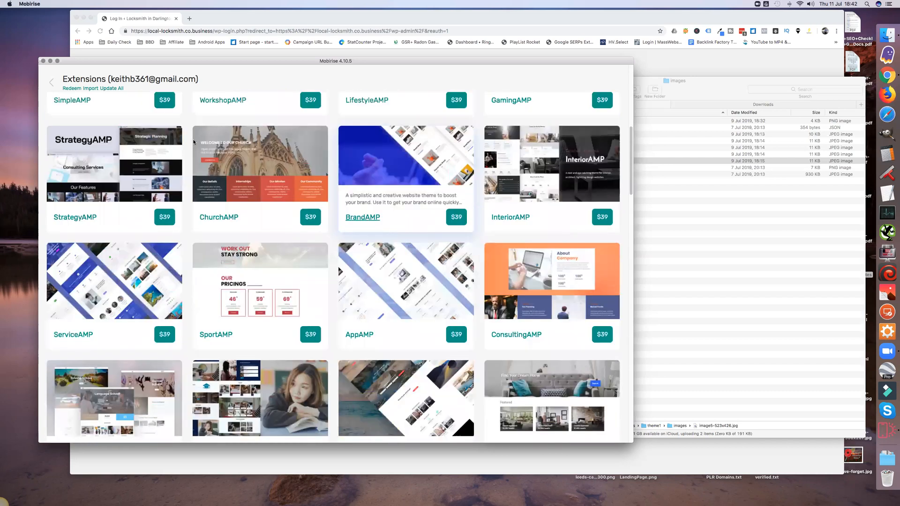
pyautogui.scroll(-6, 136, 162)
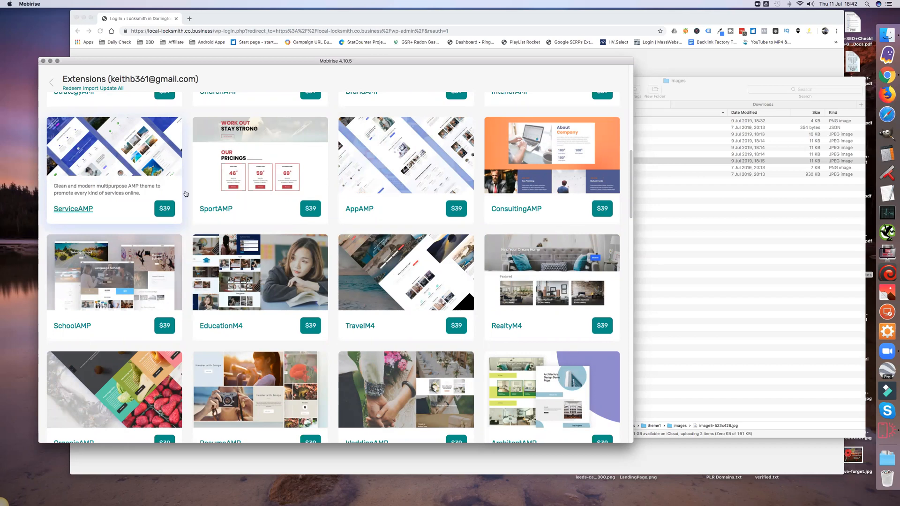
pyautogui.scroll(-2, 219, 203)
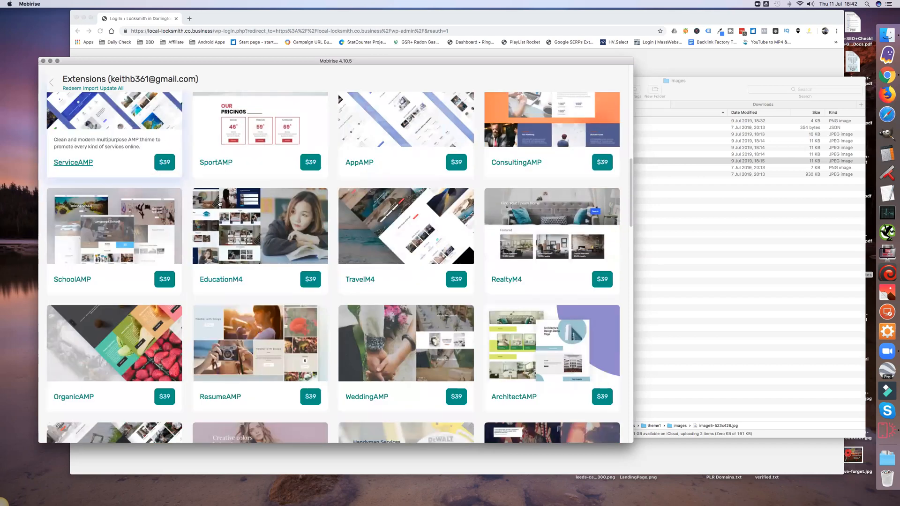
pyautogui.scroll(-4, 237, 204)
pyautogui.scroll(-3, 237, 203)
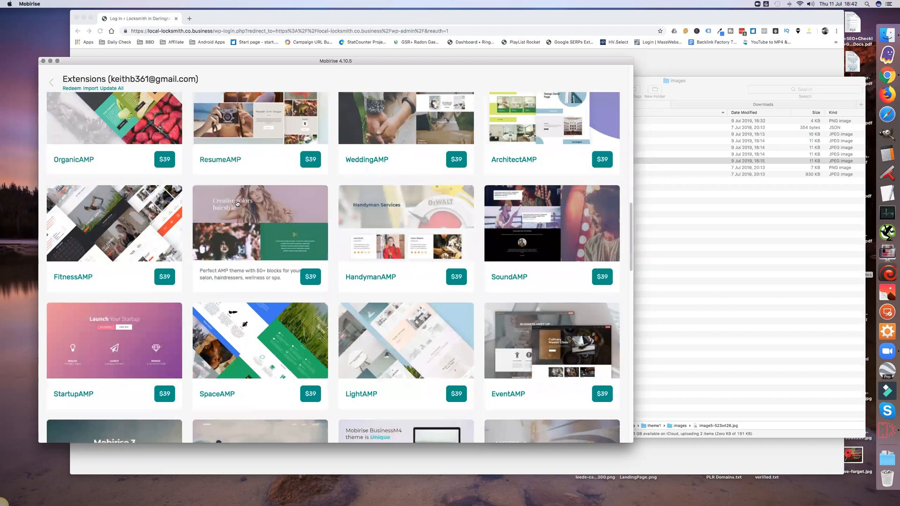
pyautogui.scroll(-4, 237, 203)
pyautogui.scroll(-3, 370, 200)
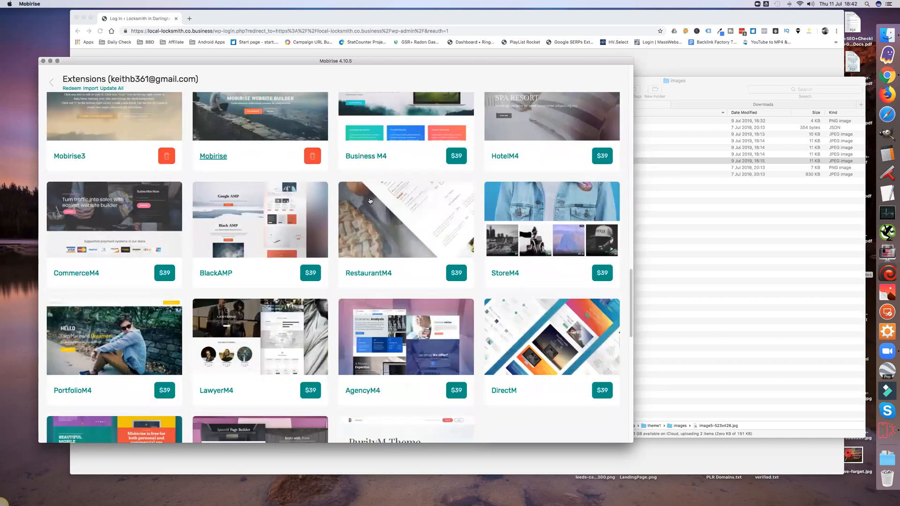
pyautogui.scroll(-4, 370, 201)
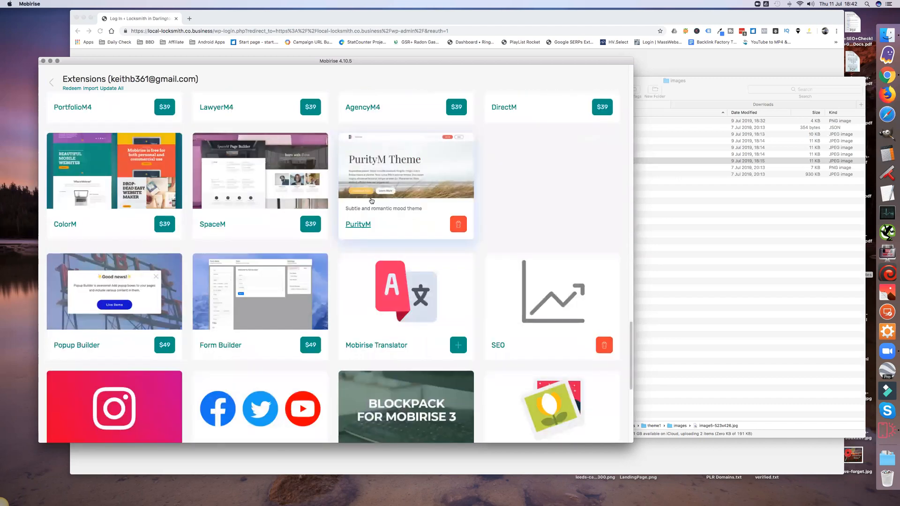
pyautogui.scroll(-4, 371, 200)
pyautogui.scroll(-1, 372, 200)
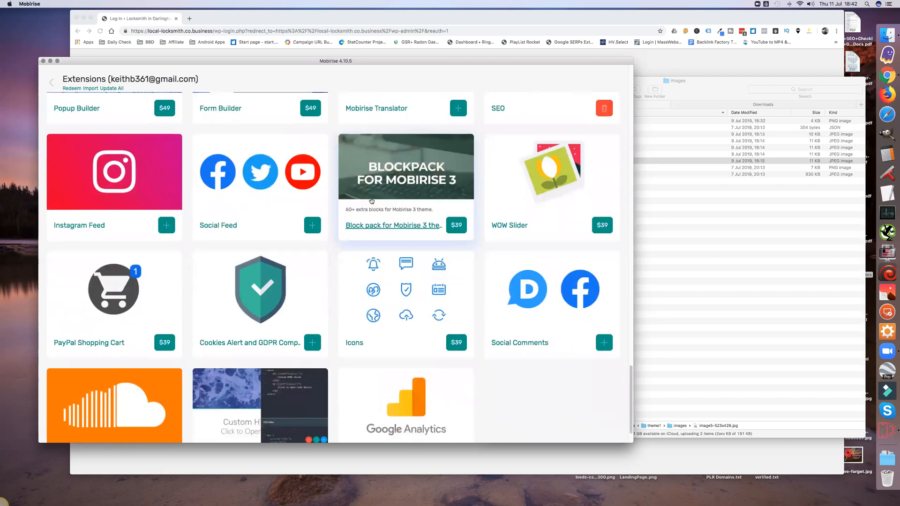
pyautogui.scroll(-1, 371, 201)
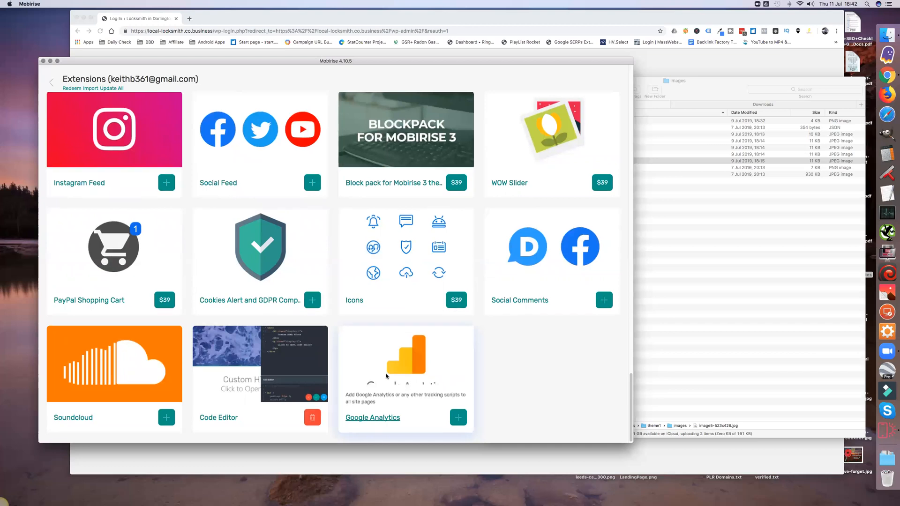
# Step: Review the extensions catalogue in reverse, from the add-ons back to the AMP themes
pyautogui.scroll(5, 386, 379)
pyautogui.scroll(2, 387, 377)
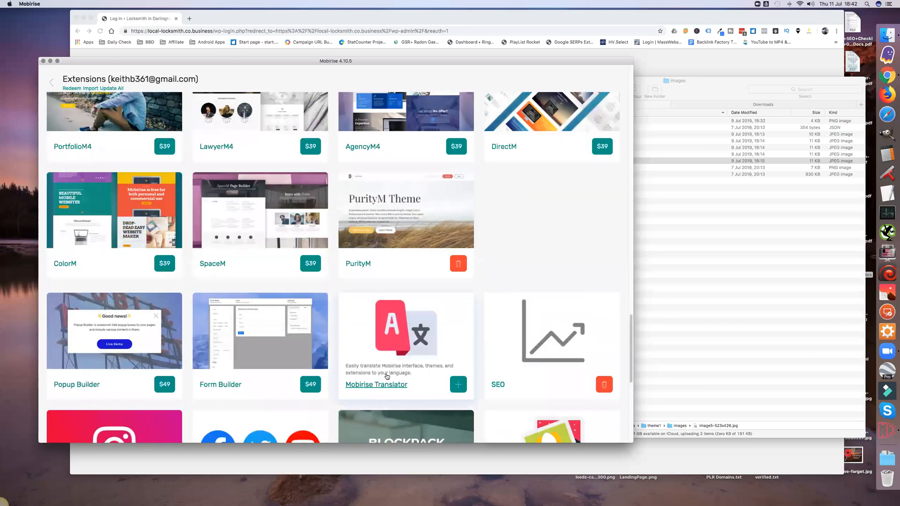
pyautogui.scroll(3, 387, 376)
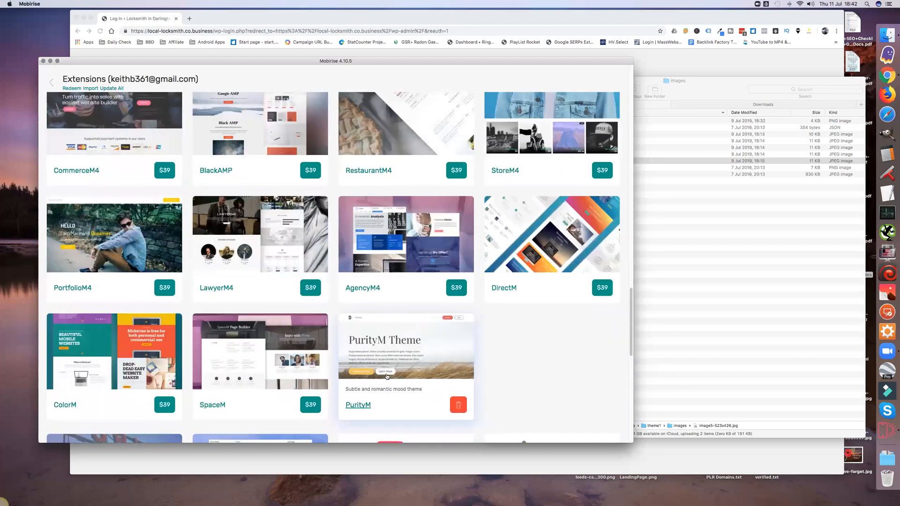
pyautogui.scroll(4, 386, 377)
pyautogui.scroll(1, 387, 376)
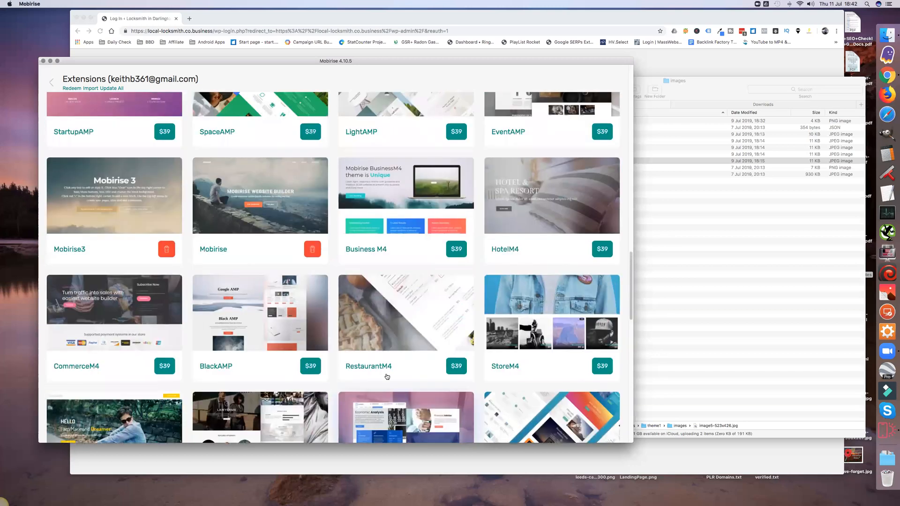
pyautogui.scroll(3, 387, 376)
pyautogui.scroll(8, 387, 376)
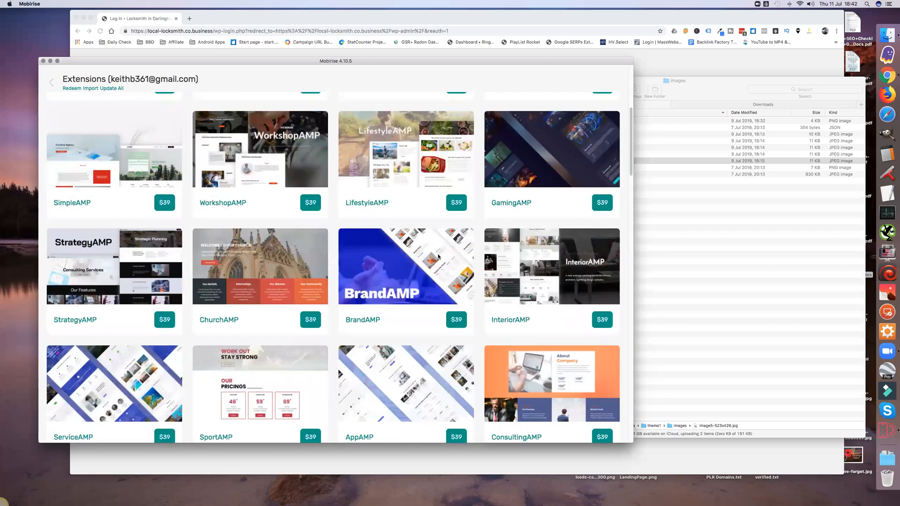
# Step: Leave the extensions catalogue, open the Theme1-Amp site in place of the current one, and dismiss the repeated prompt to open it
pyautogui.scroll(5, 439, 256)
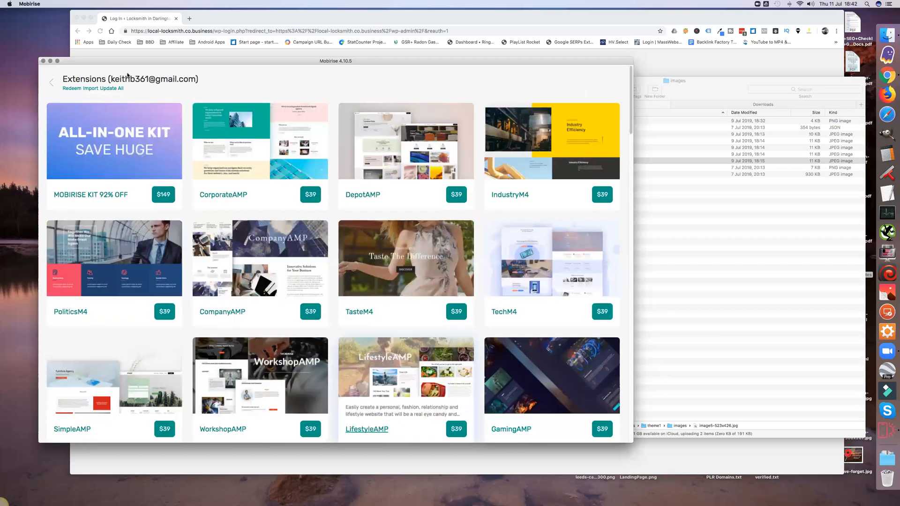
pyautogui.click(51, 83)
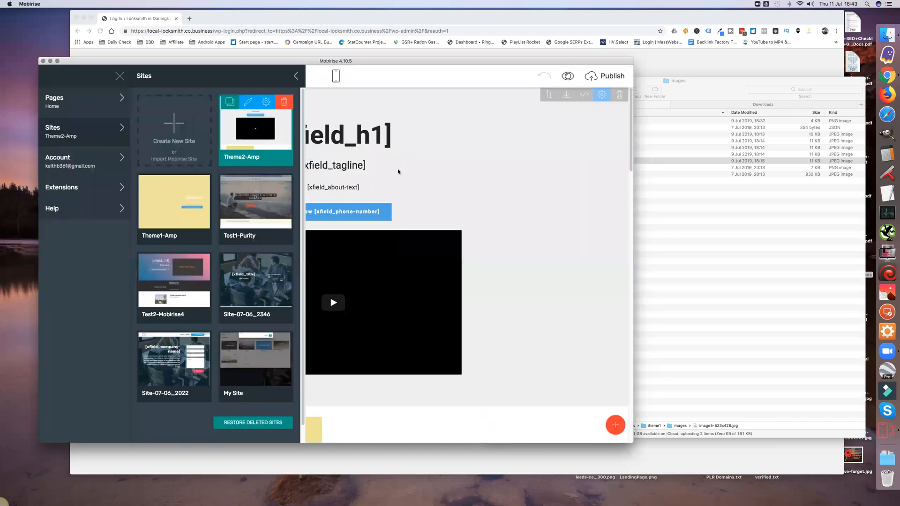
pyautogui.moveTo(184, 203)
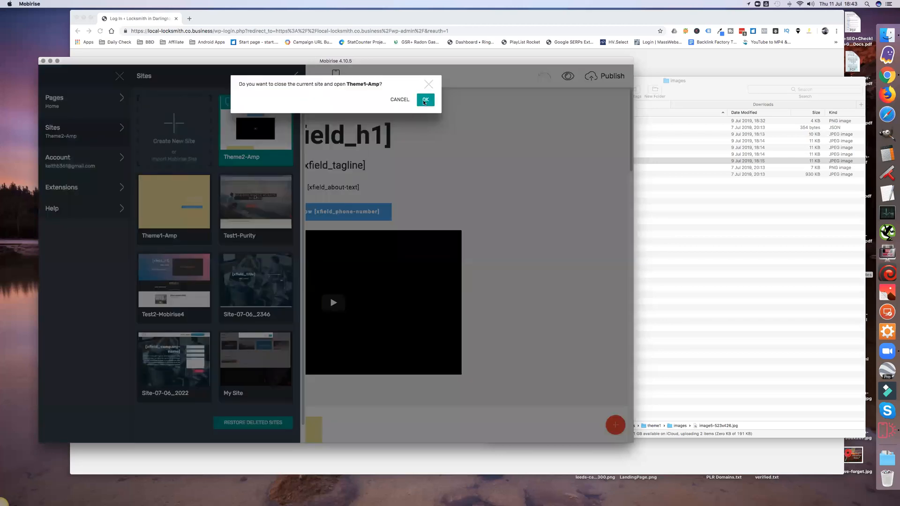
pyautogui.click(425, 100)
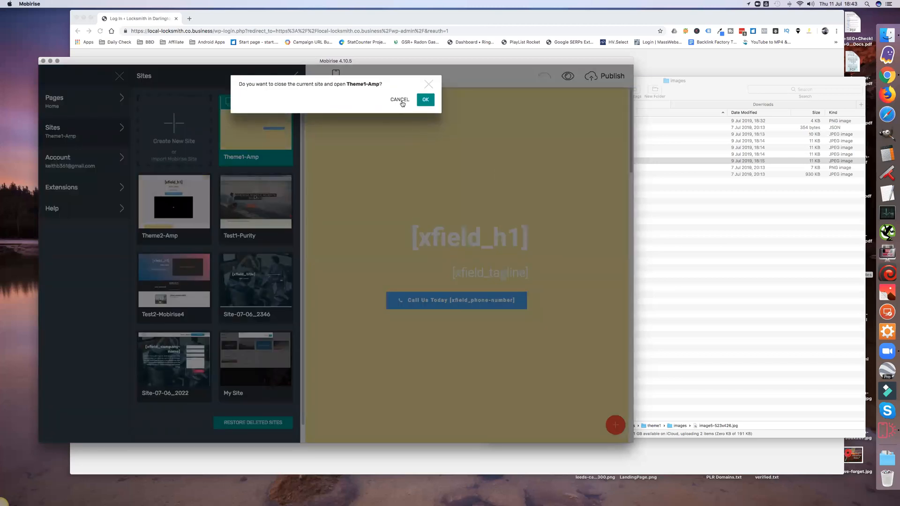
pyautogui.click(401, 100)
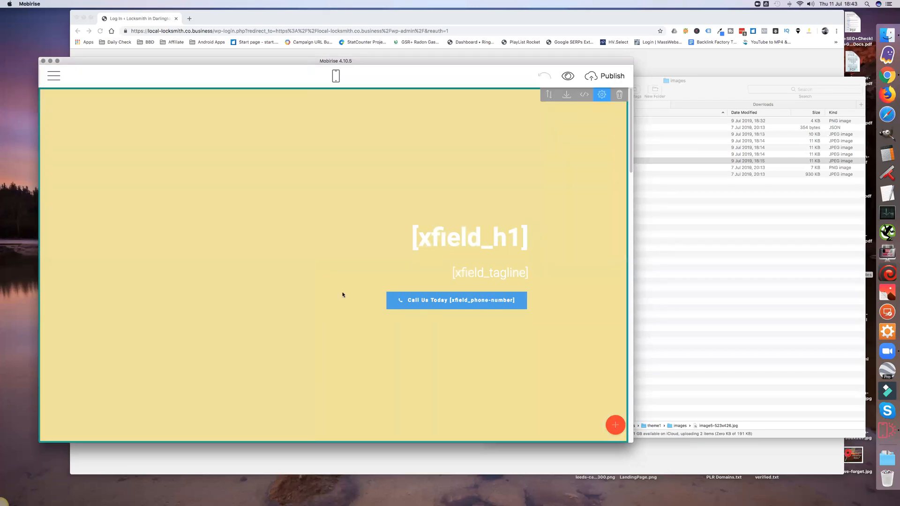
# Step: Examine the Theme1-Amp home page's xfield placeholders and numbered image blocks, from the header down to Image 5
pyautogui.scroll(-4, 342, 295)
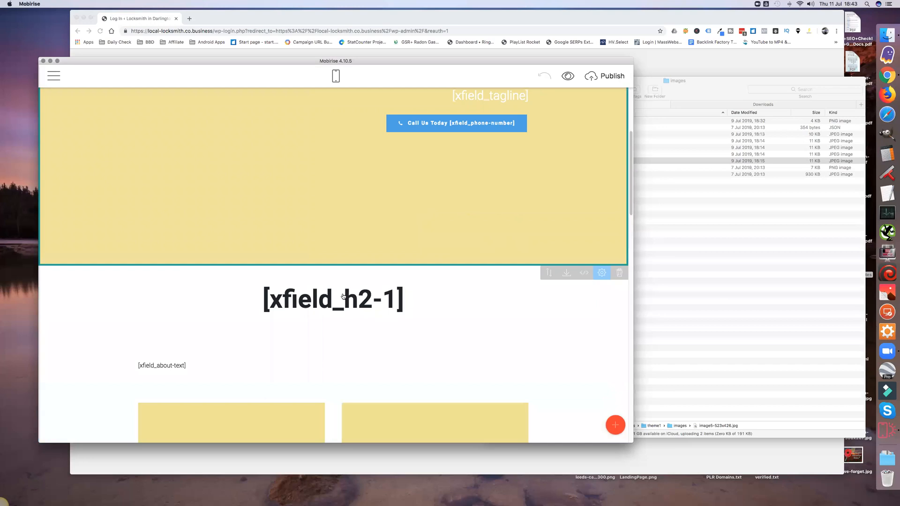
pyautogui.scroll(-5, 343, 296)
pyautogui.scroll(-7, 344, 296)
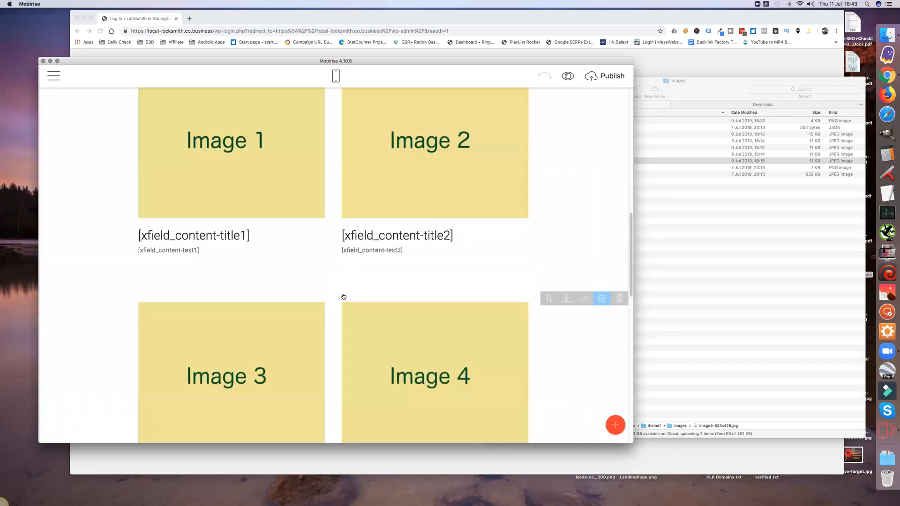
pyautogui.scroll(4, 356, 307)
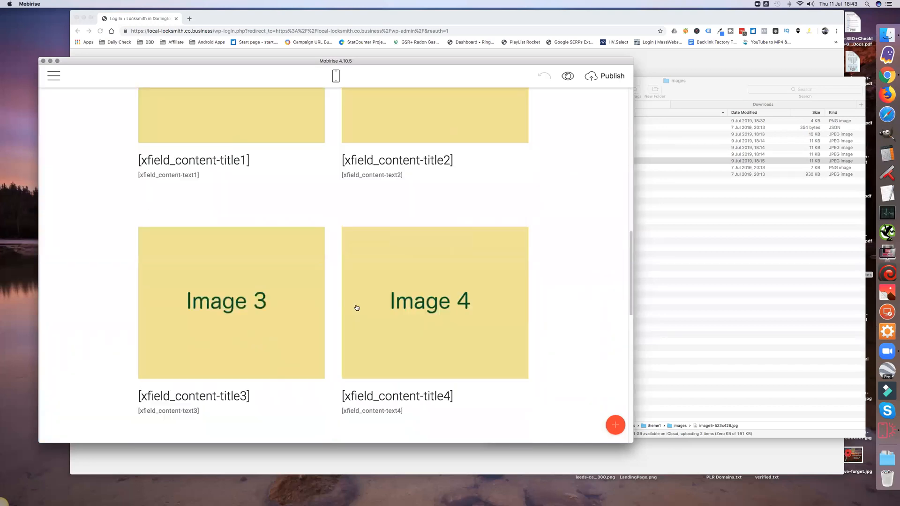
pyautogui.scroll(5, 328, 312)
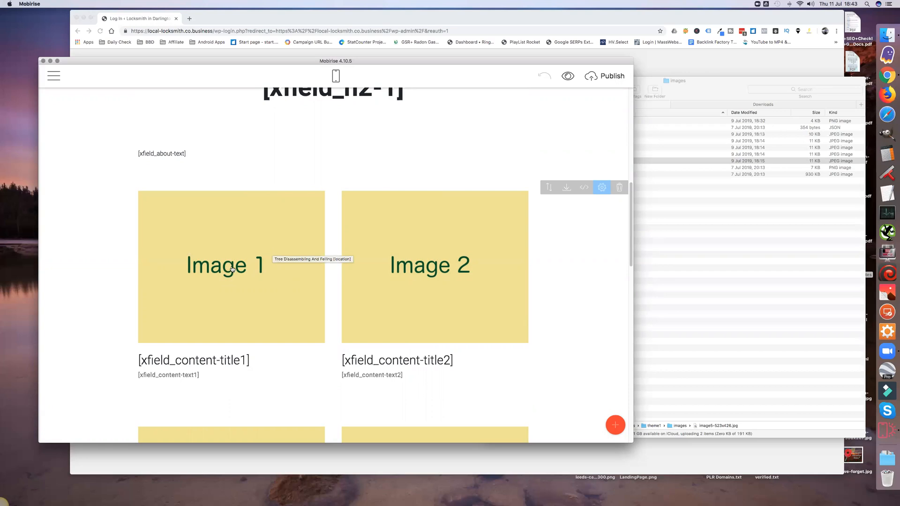
pyautogui.scroll(4, 234, 270)
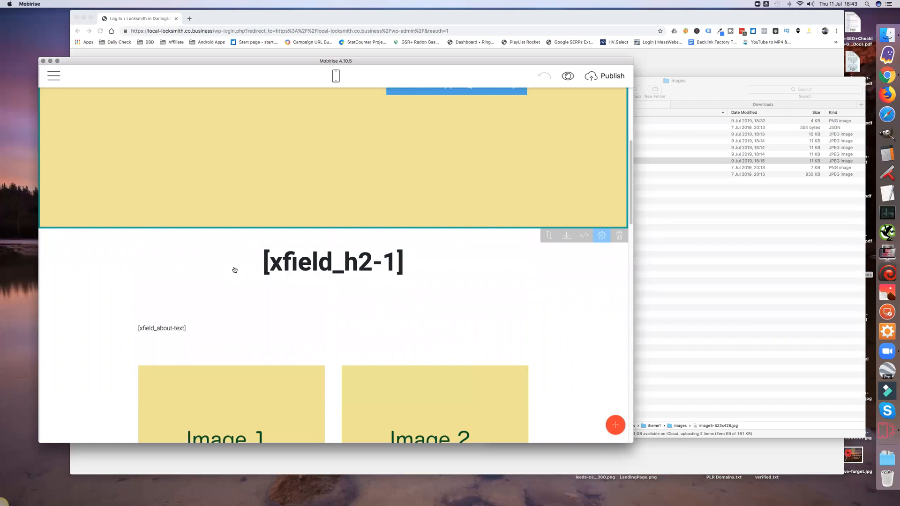
pyautogui.scroll(-1, 234, 270)
pyautogui.scroll(-3, 234, 270)
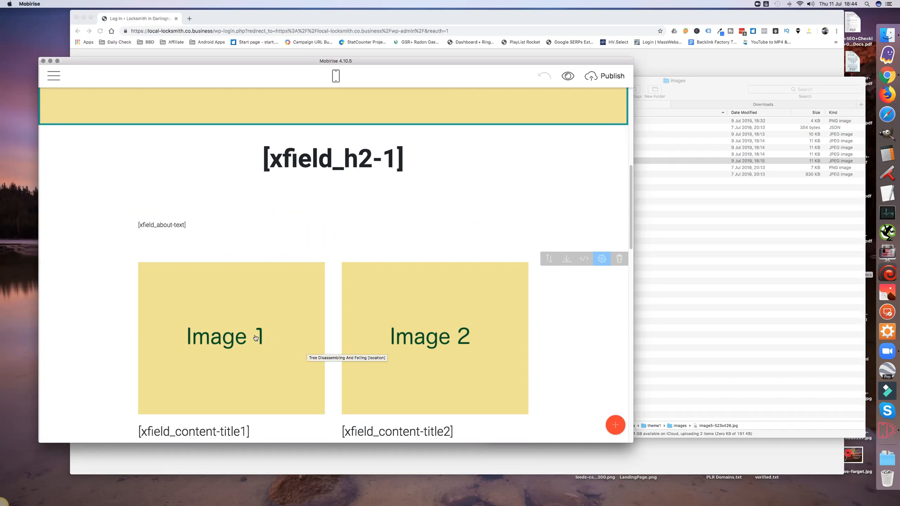
pyautogui.scroll(-2, 227, 297)
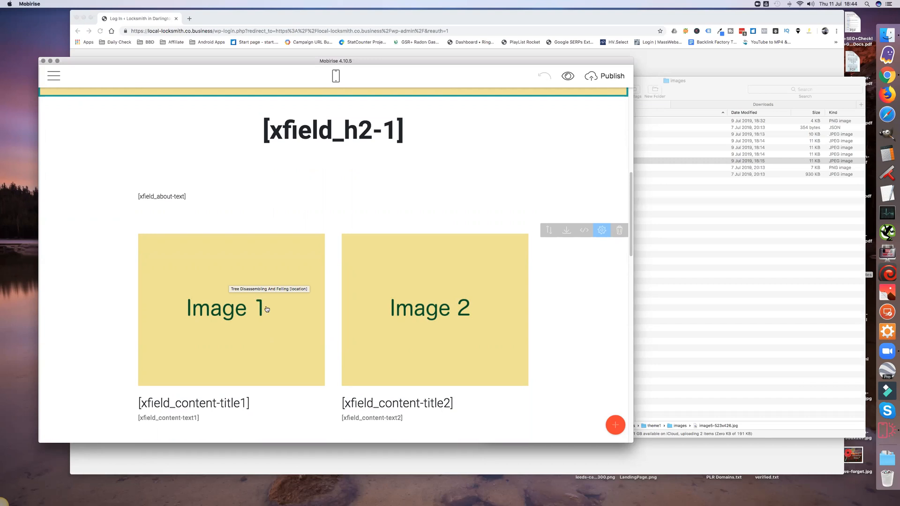
pyautogui.scroll(-6, 273, 313)
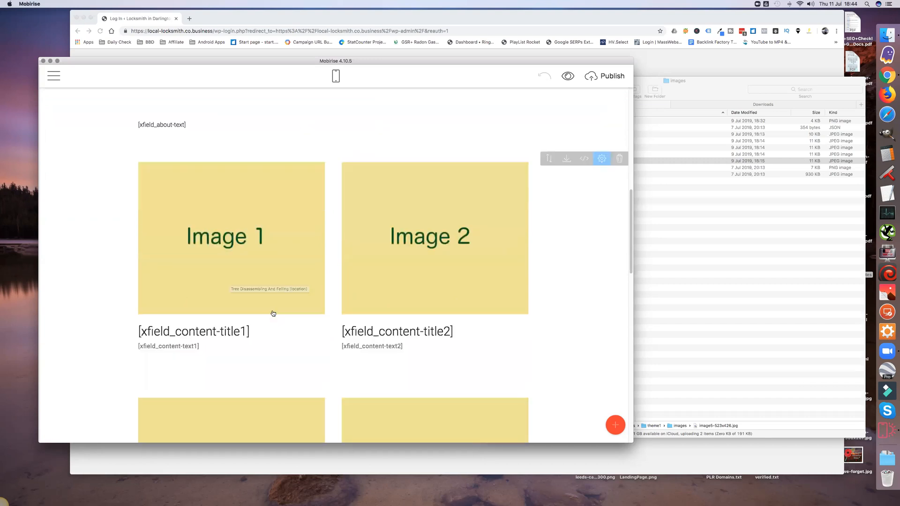
pyautogui.scroll(-5, 273, 311)
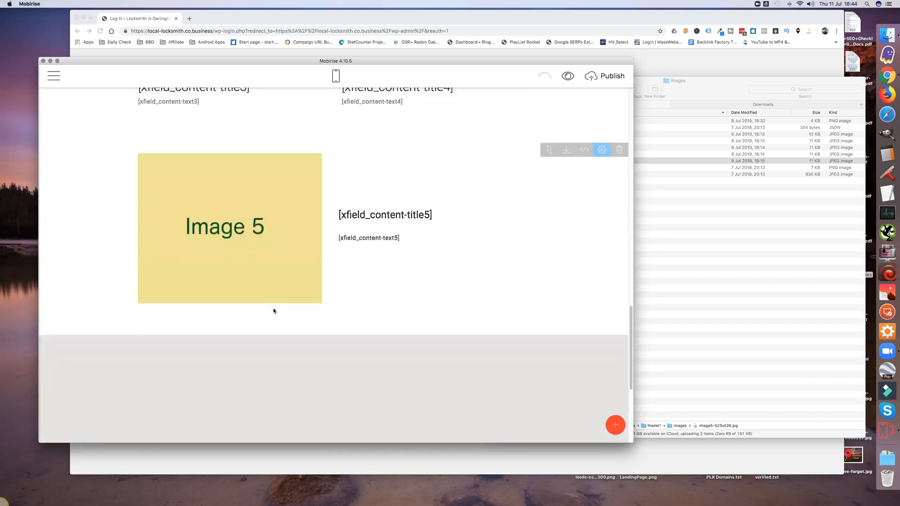
pyautogui.scroll(5, 241, 301)
pyautogui.scroll(3, 242, 301)
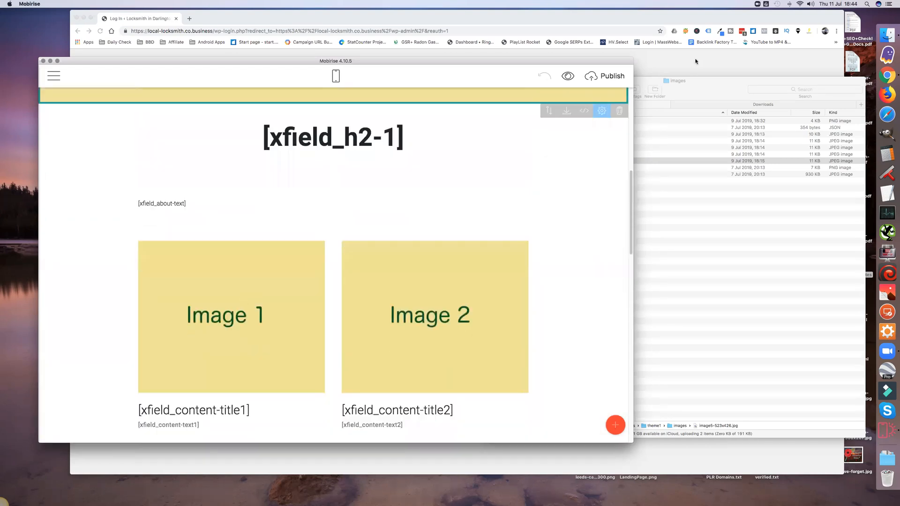
# Step: Switch to Chrome and log in to the locksmith site's WordPress admin
pyautogui.click(692, 63)
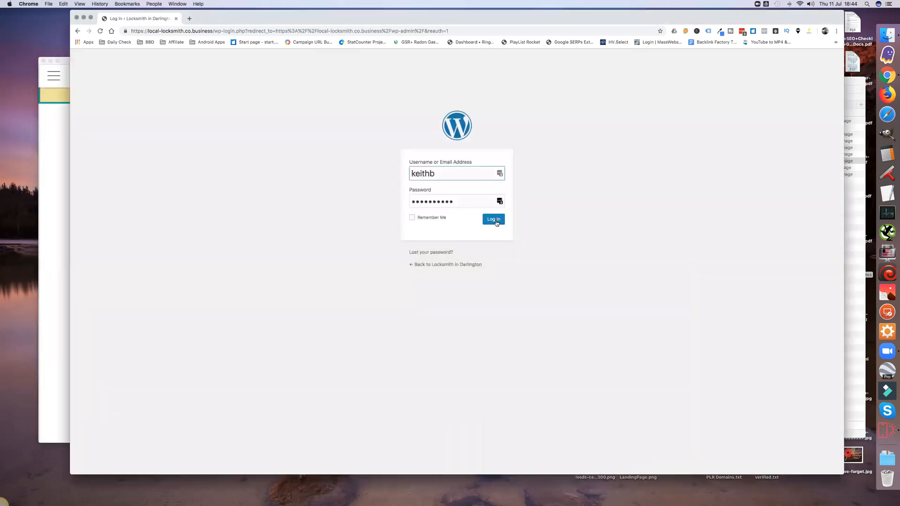
pyautogui.click(494, 220)
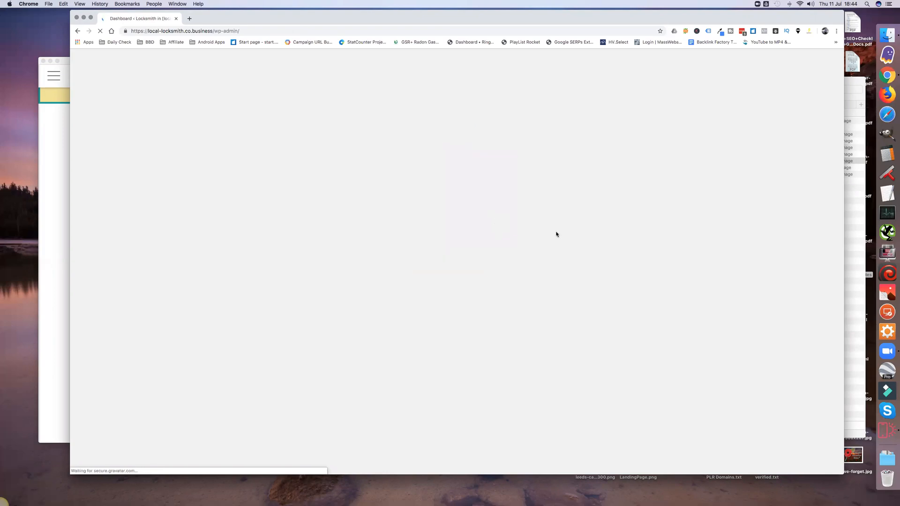
# Step: Open Magic Page's Basic Template export template and review its spintax content, stylesheet and JavaScript editors
pyautogui.moveTo(103, 125)
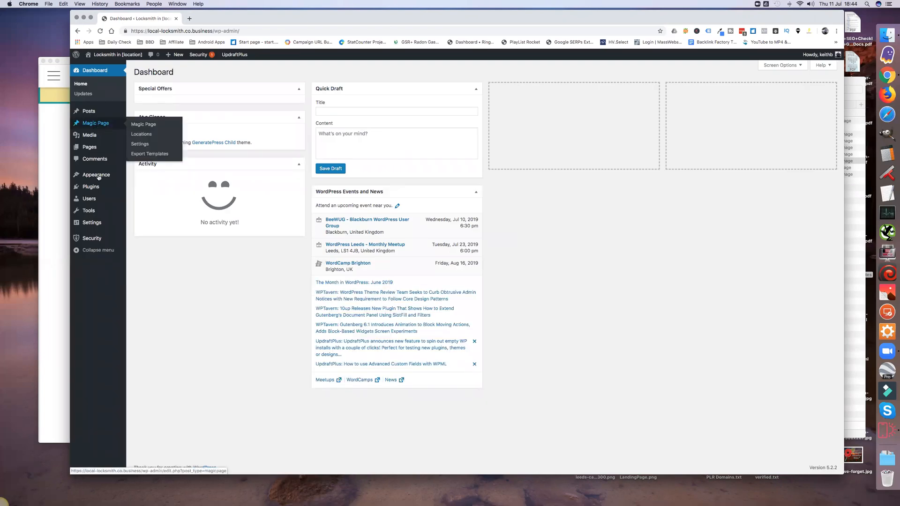
pyautogui.click(146, 154)
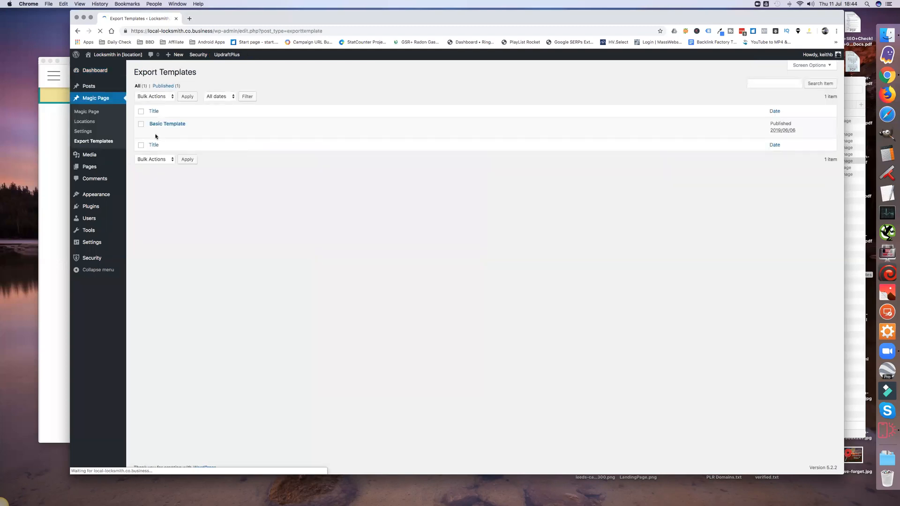
pyautogui.click(154, 133)
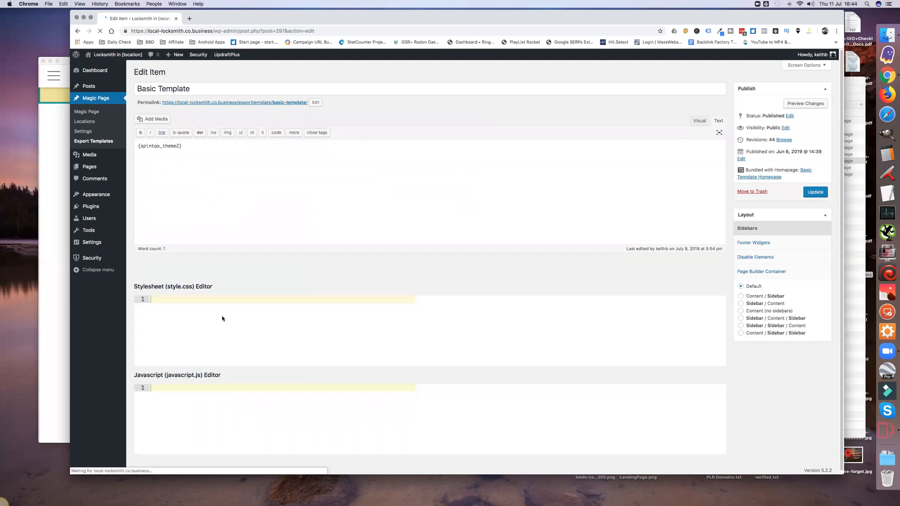
pyautogui.scroll(-1, 213, 333)
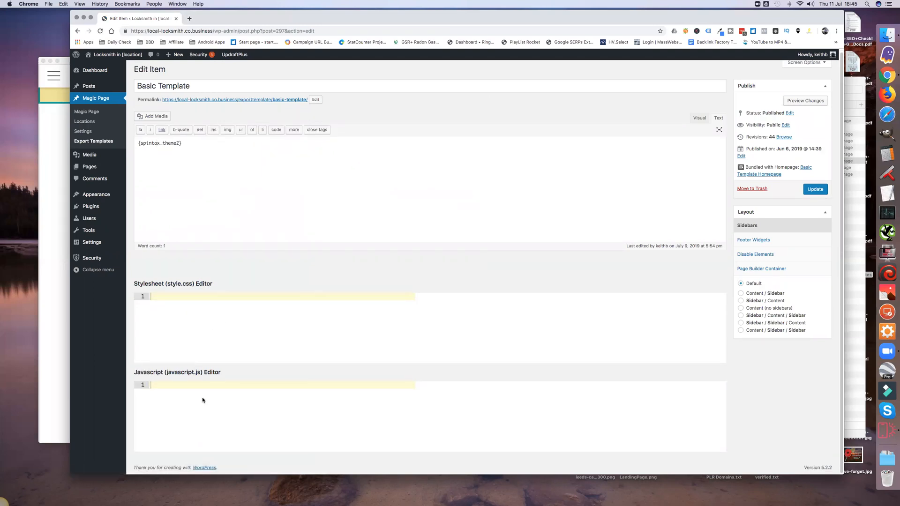
pyautogui.scroll(1, 210, 345)
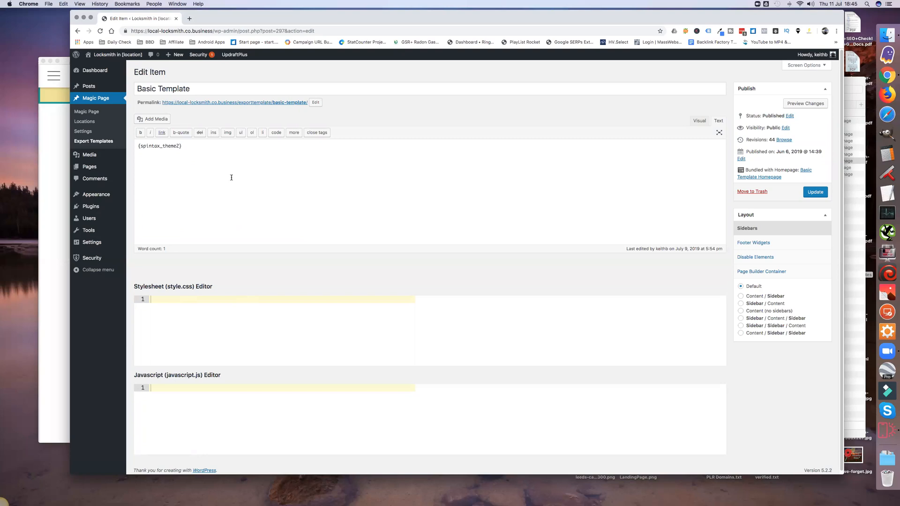
pyautogui.doubleClick(171, 147)
pyautogui.click(184, 143)
# Step: Open the SEO Services magic page for editing and point out its title and empty content area
pyautogui.click(95, 114)
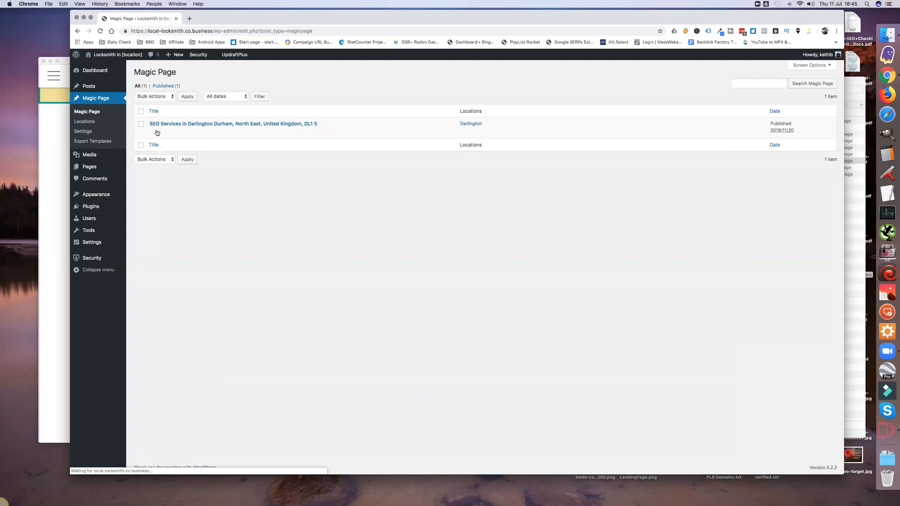
pyautogui.click(154, 132)
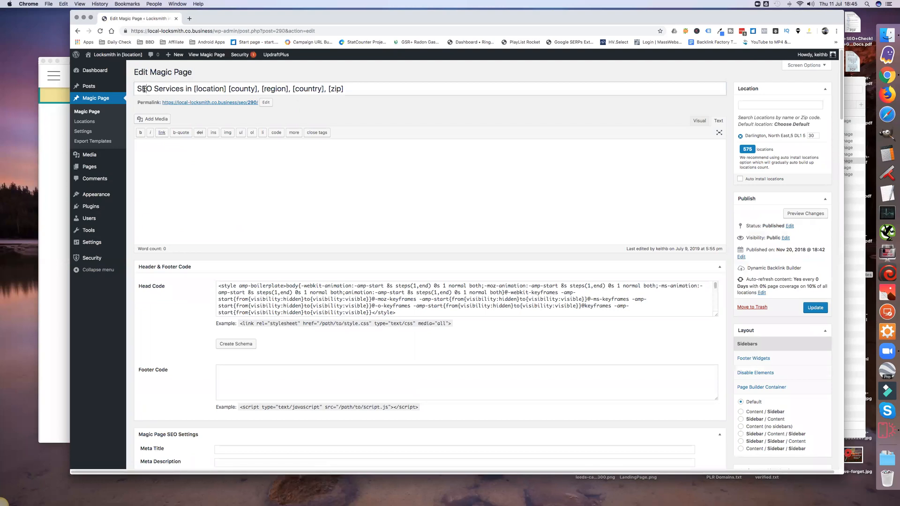
pyautogui.doubleClick(145, 88)
pyautogui.click(302, 203)
# Step: Enlarge the magic page's Head Code box and examine the AMP styles and scripts, continuing to the footer code and SEO settings
pyautogui.moveTo(716, 319); pyautogui.dragTo(717, 401)
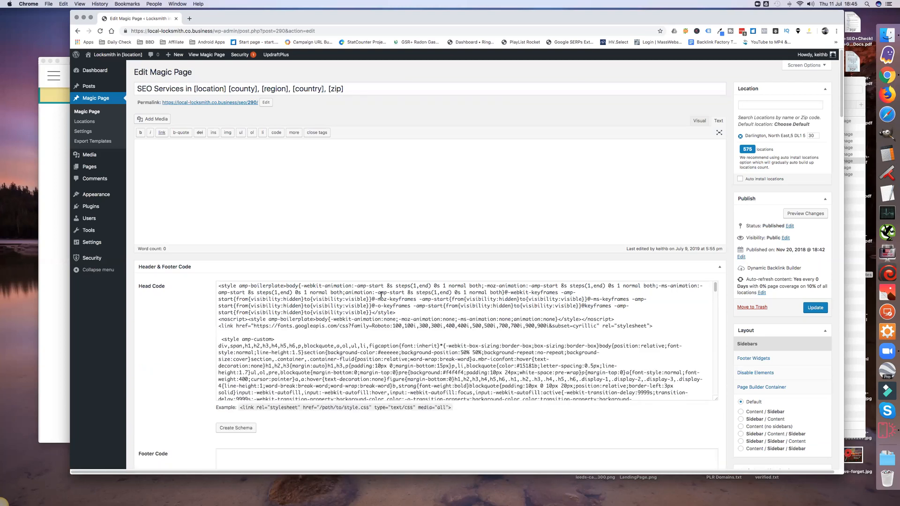
pyautogui.scroll(-1, 380, 293)
pyautogui.scroll(-1, 379, 288)
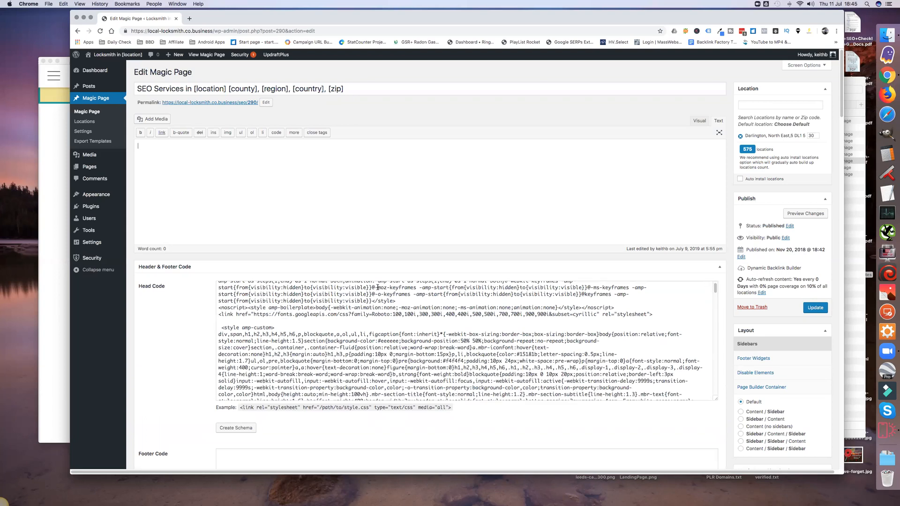
pyautogui.scroll(-5, 377, 288)
pyautogui.scroll(-5, 378, 286)
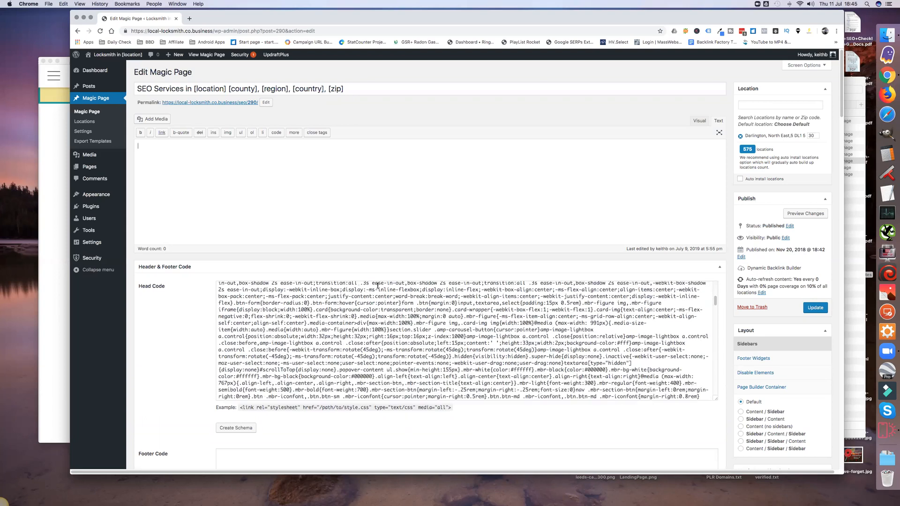
pyautogui.scroll(-5, 378, 284)
pyautogui.scroll(-5, 378, 284)
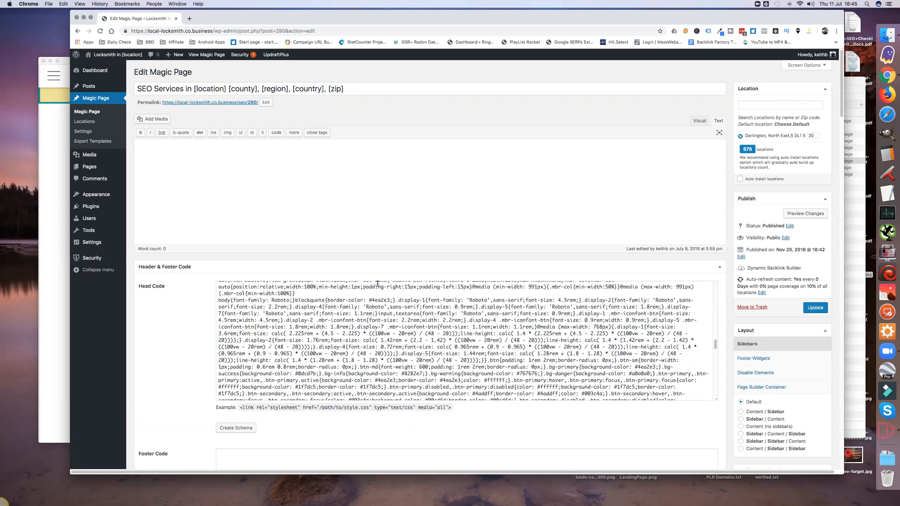
pyautogui.scroll(-5, 377, 284)
pyautogui.scroll(-5, 378, 283)
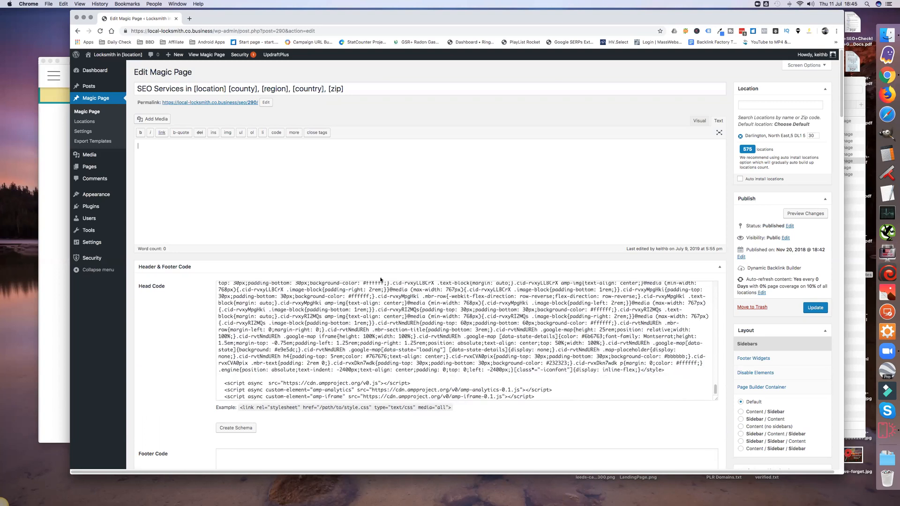
pyautogui.scroll(-3, 380, 280)
pyautogui.scroll(-1, 380, 279)
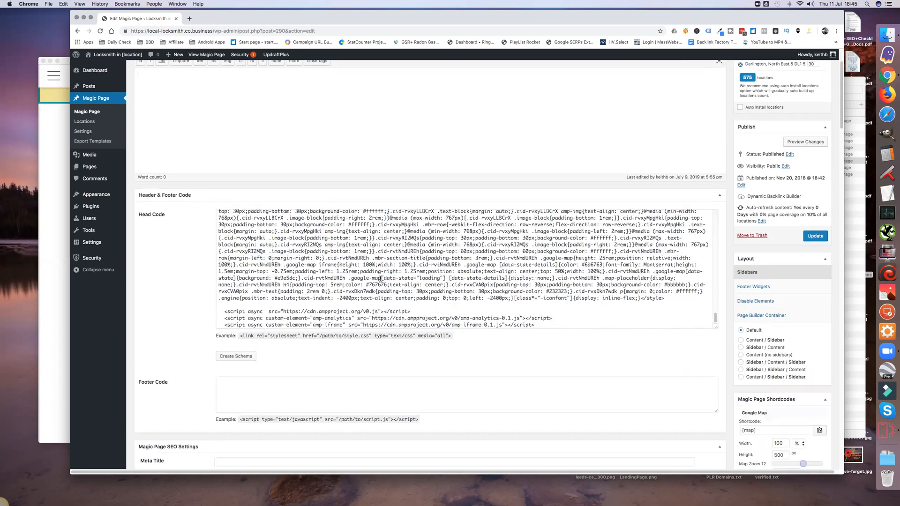
pyautogui.scroll(-2, 380, 278)
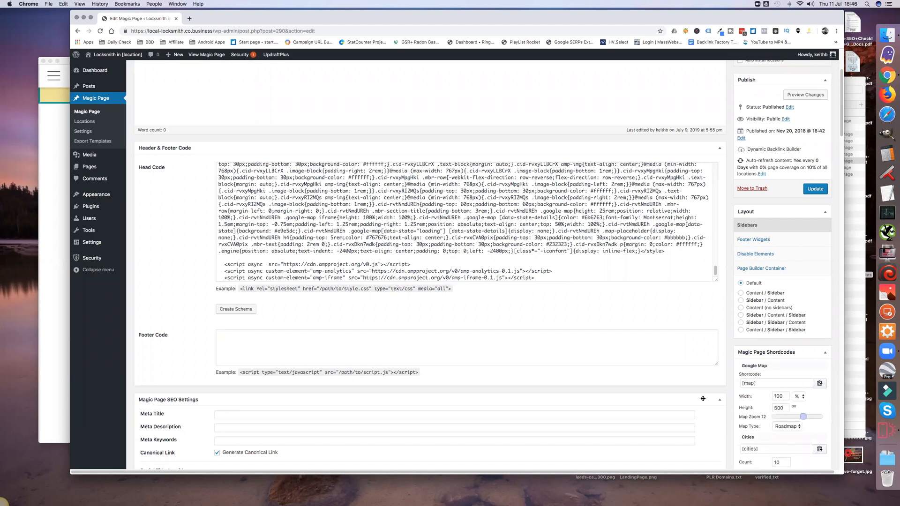
# Step: Switch to Finder, go to the theme1 folder and open its index.html in TextMate
pyautogui.click(854, 369)
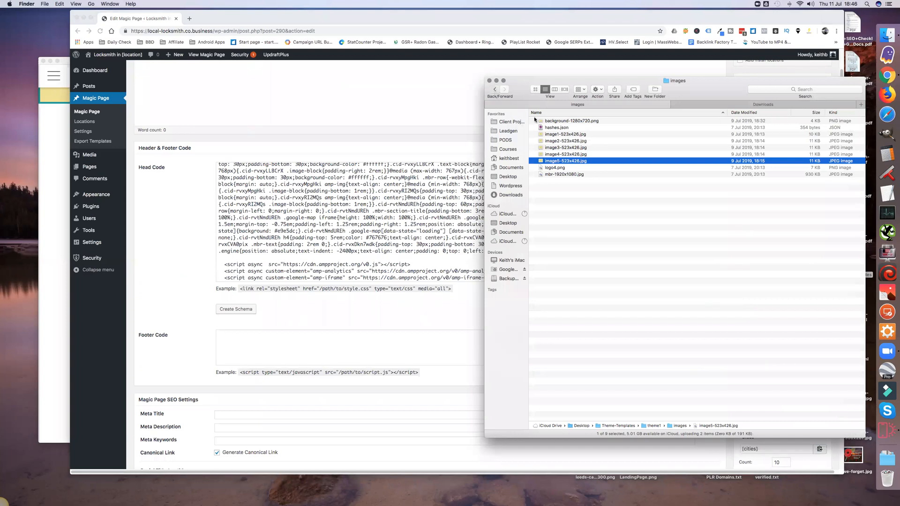
pyautogui.click(547, 128)
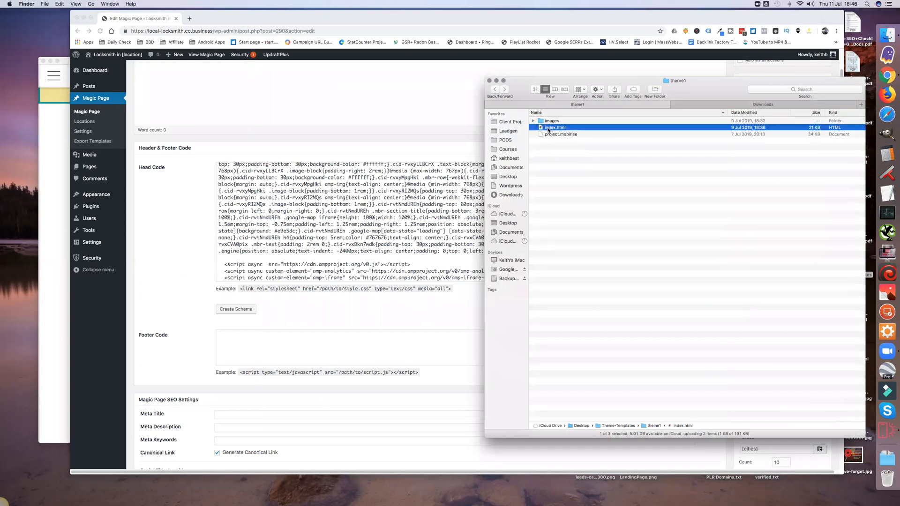
pyautogui.rightClick(548, 128)
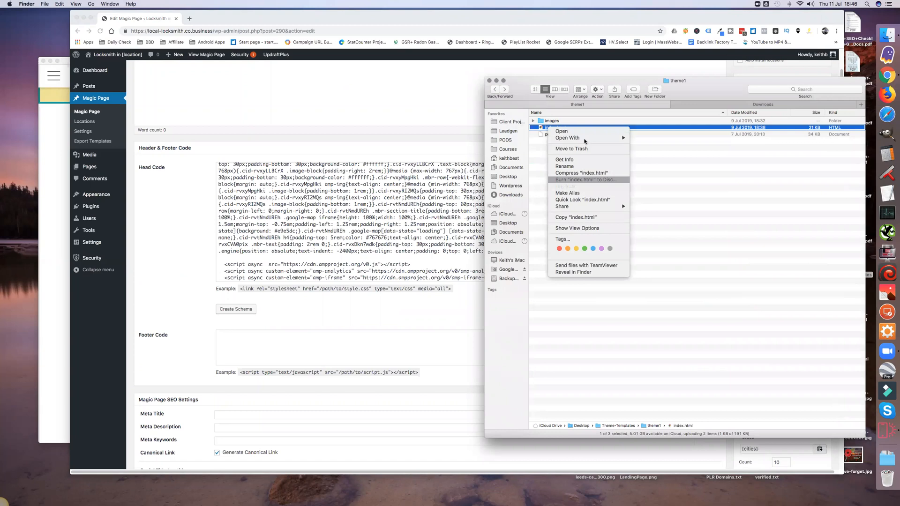
pyautogui.moveTo(619, 140)
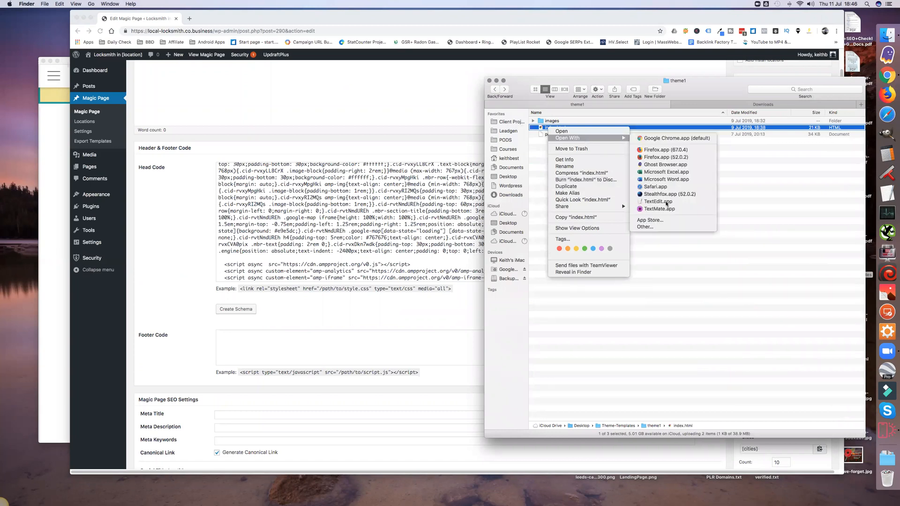
pyautogui.click(660, 209)
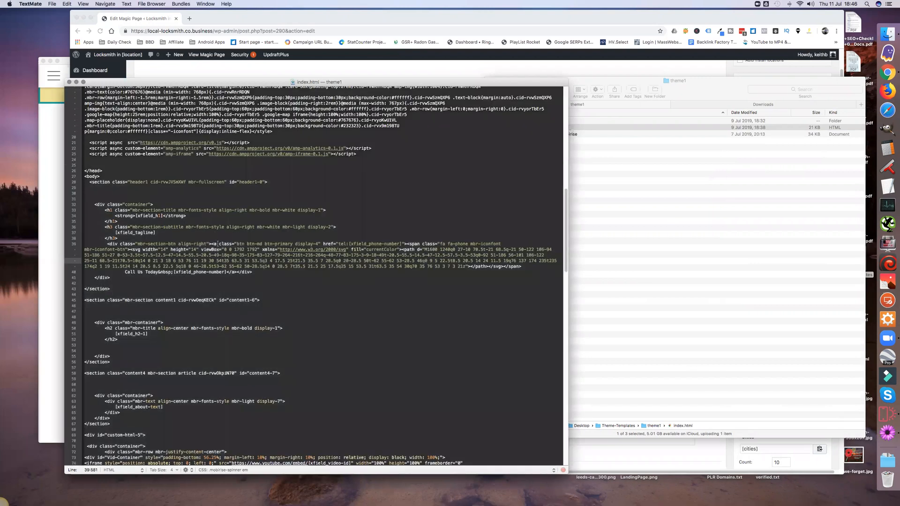
# Step: Select the head code in index.html from the amp-boilerplate style through the last AMP script
pyautogui.scroll(5, 217, 244)
pyautogui.scroll(6, 134, 245)
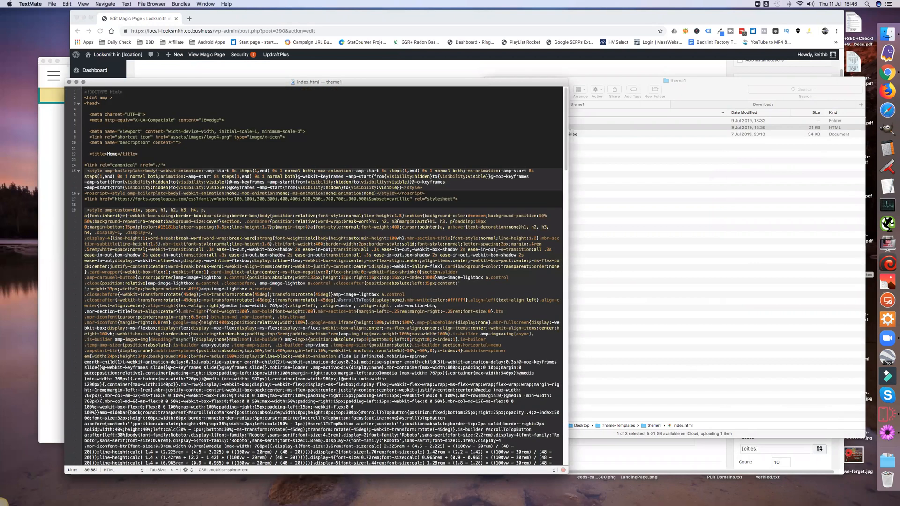
pyautogui.click(85, 171)
pyautogui.hotkey('shift', 'Down')
pyautogui.moveTo(87, 176); pyautogui.dragTo(113, 301)
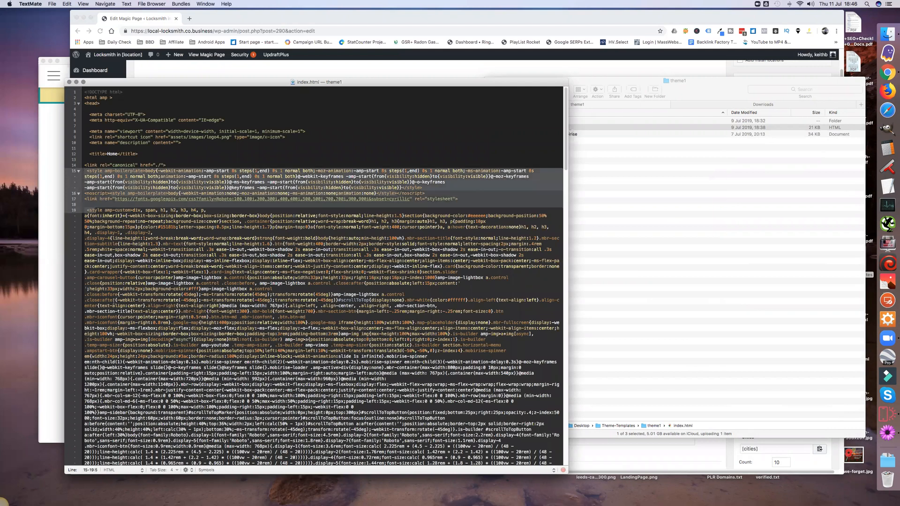
pyautogui.moveTo(99, 210); pyautogui.dragTo(199, 354)
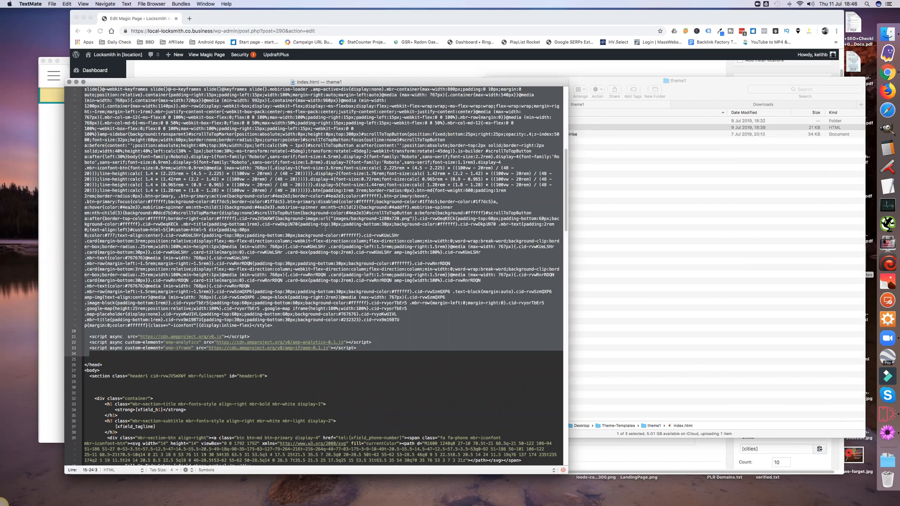
# Step: Locate the header's background image URL in the custom CSS and highlight its file name, background-1280x720
pyautogui.click(326, 228)
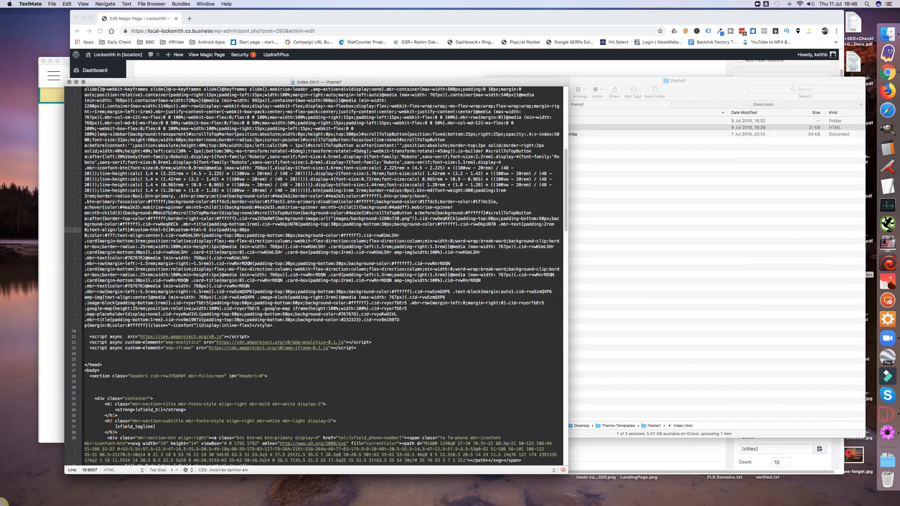
pyautogui.click(344, 218)
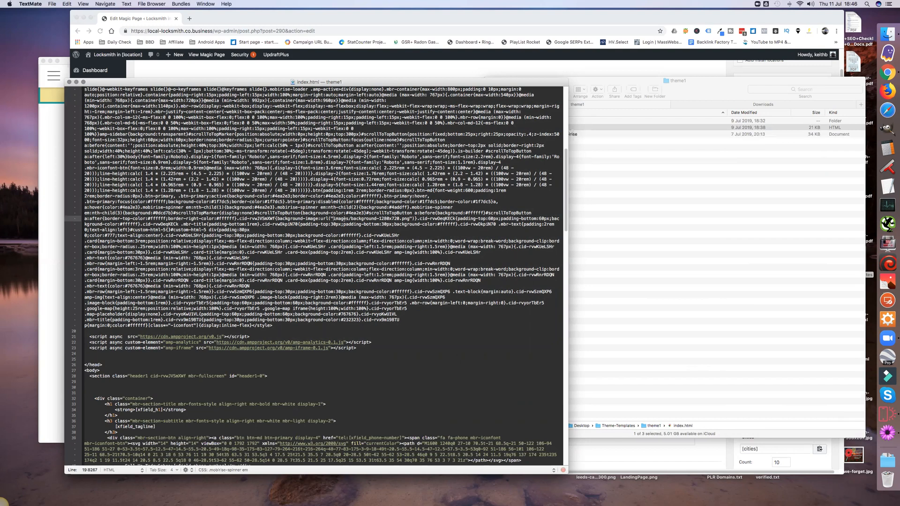
pyautogui.moveTo(335, 219); pyautogui.dragTo(409, 219)
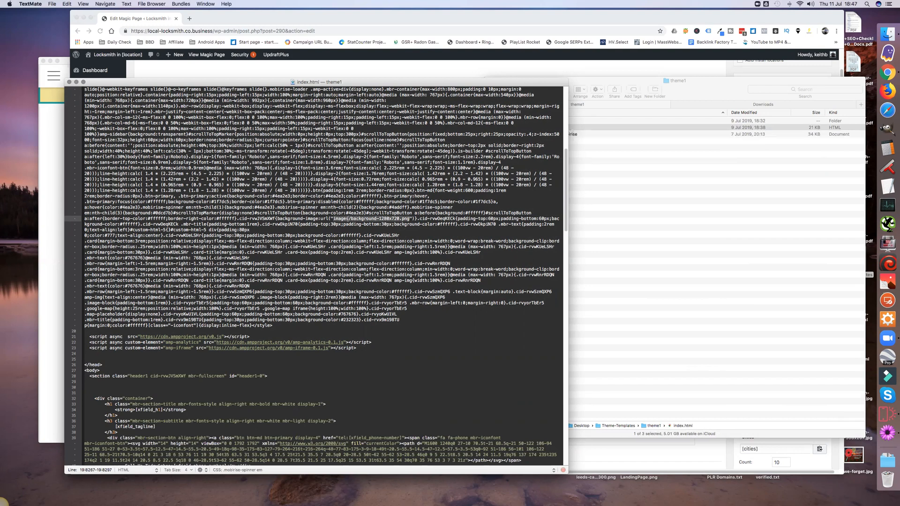
pyautogui.click(348, 219)
pyautogui.tripleClick(355, 222)
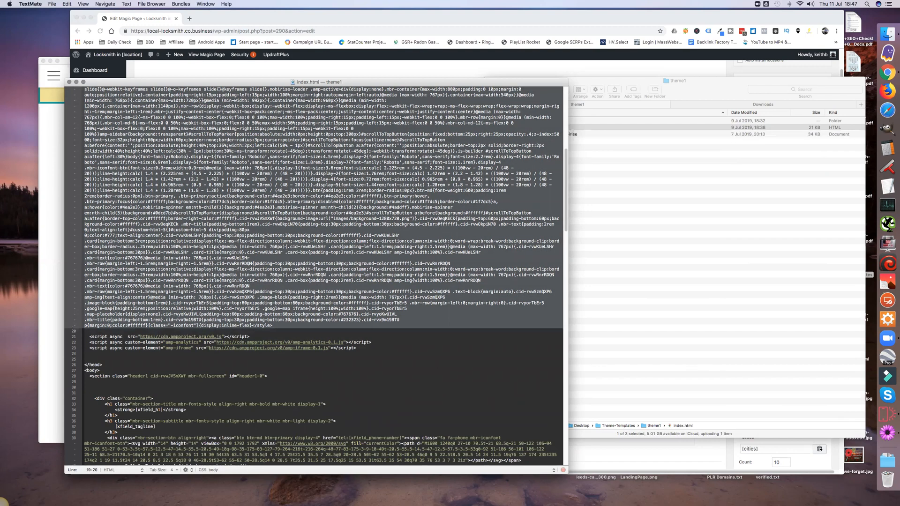
pyautogui.click(351, 219)
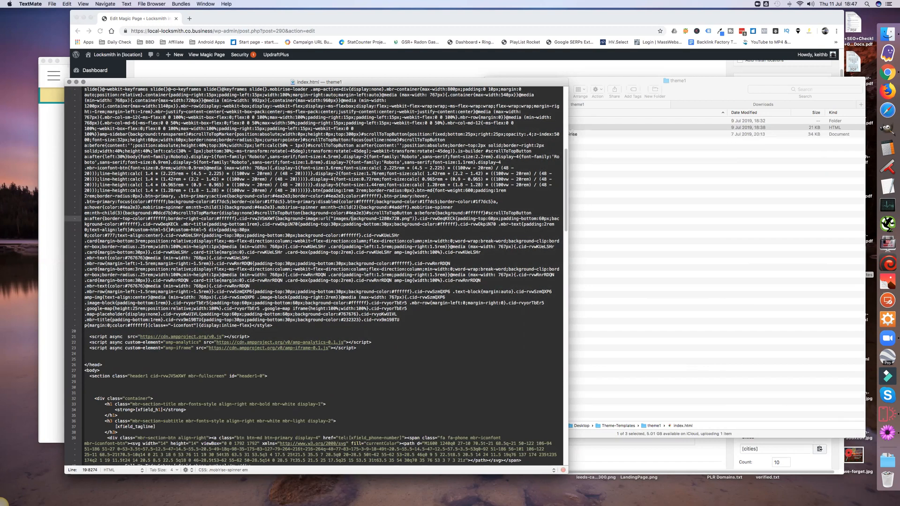
pyautogui.doubleClick(363, 219)
pyautogui.moveTo(399, 224); pyautogui.dragTo(400, 224)
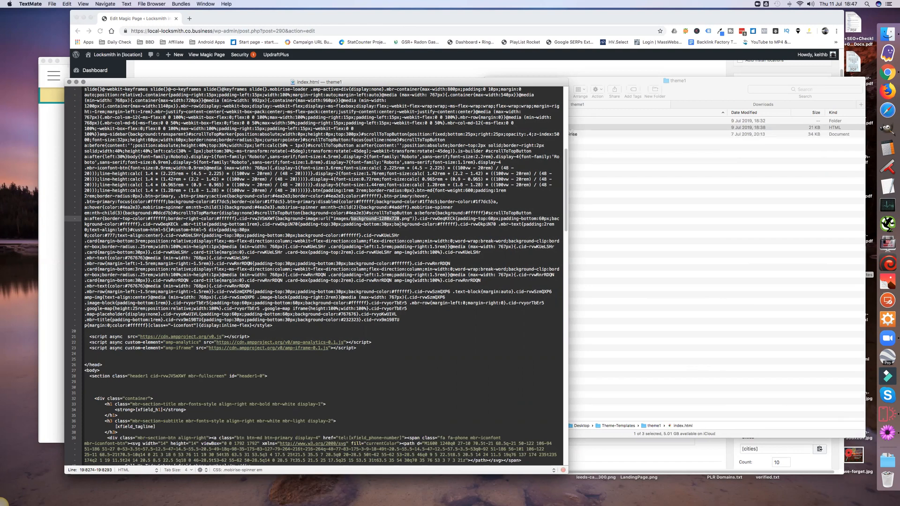
pyautogui.scroll(1, 330, 244)
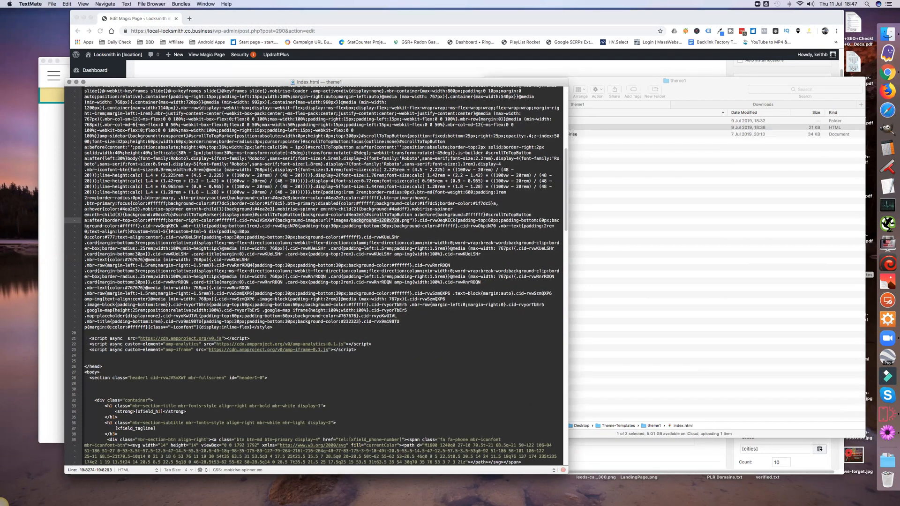
pyautogui.scroll(-1, 322, 208)
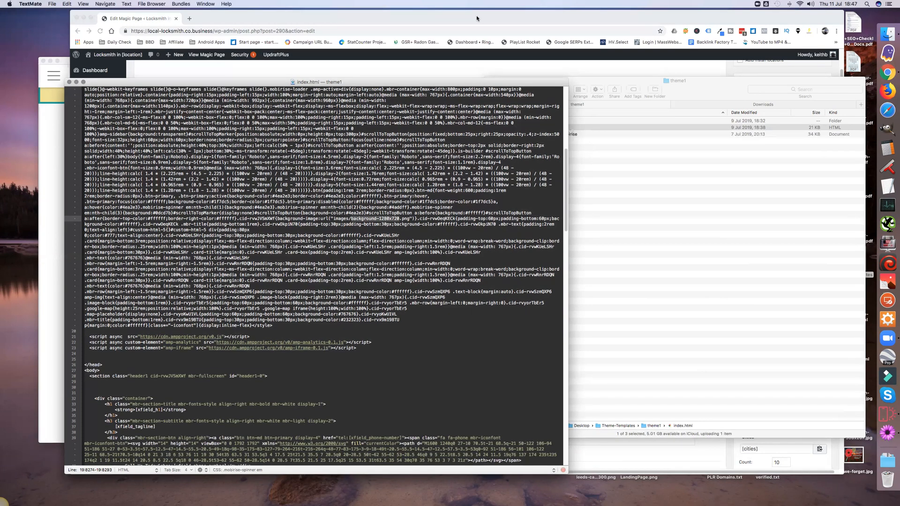
# Step: Switch back to Chrome and open the magic page's theme2 spintax shortcode for editing
pyautogui.click(225, 31)
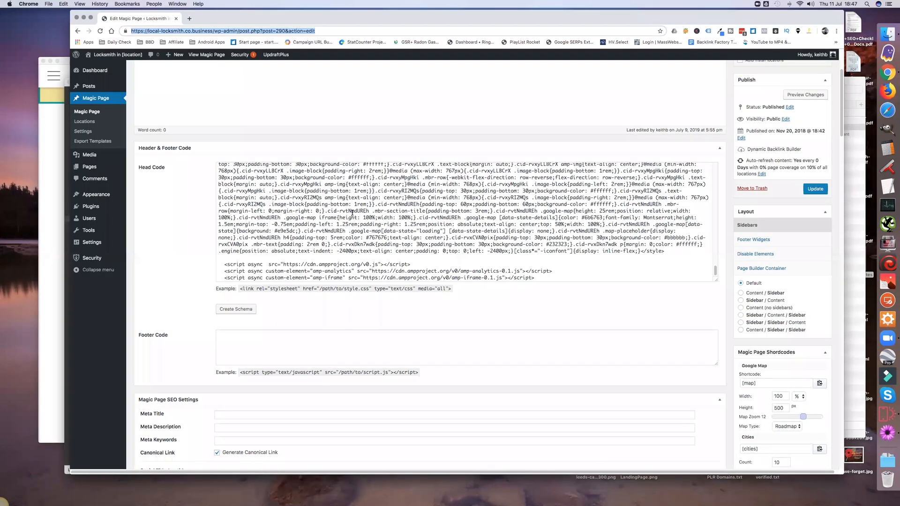
pyautogui.scroll(-1, 352, 212)
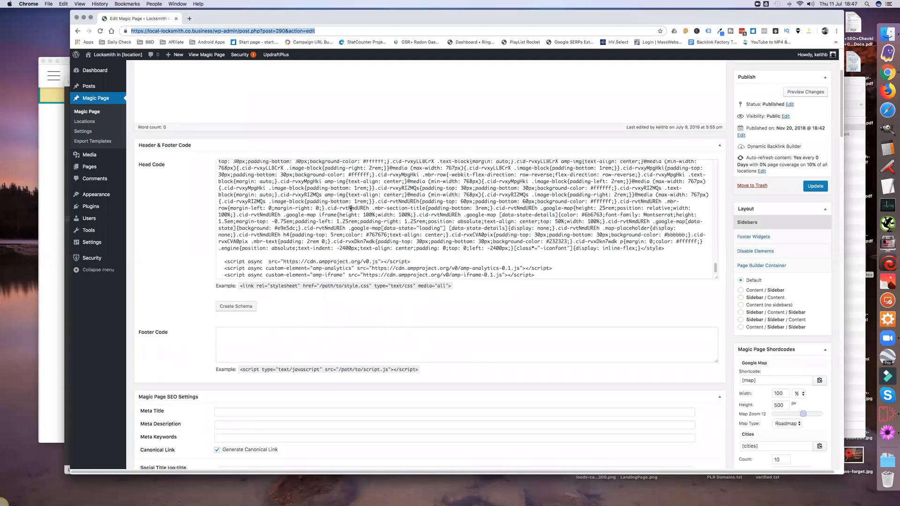
pyautogui.scroll(-1, 320, 208)
pyautogui.scroll(-4, 320, 209)
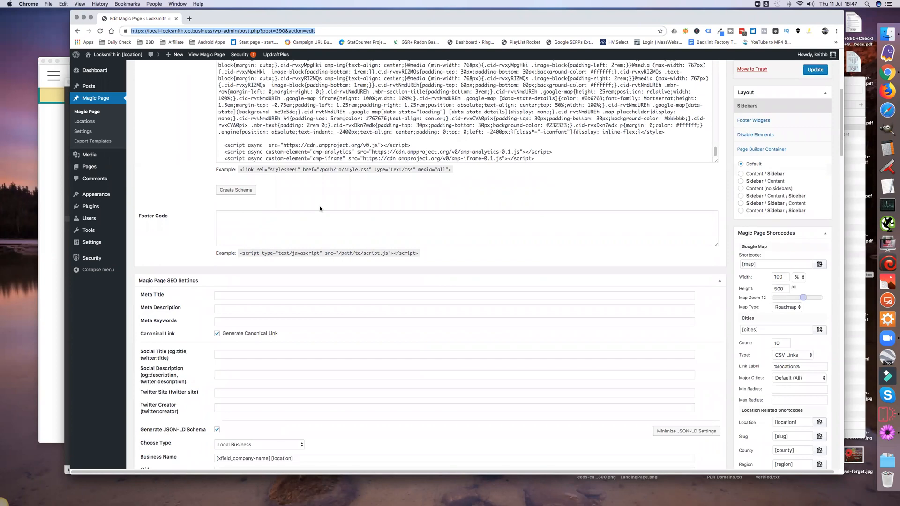
pyautogui.scroll(-3, 320, 208)
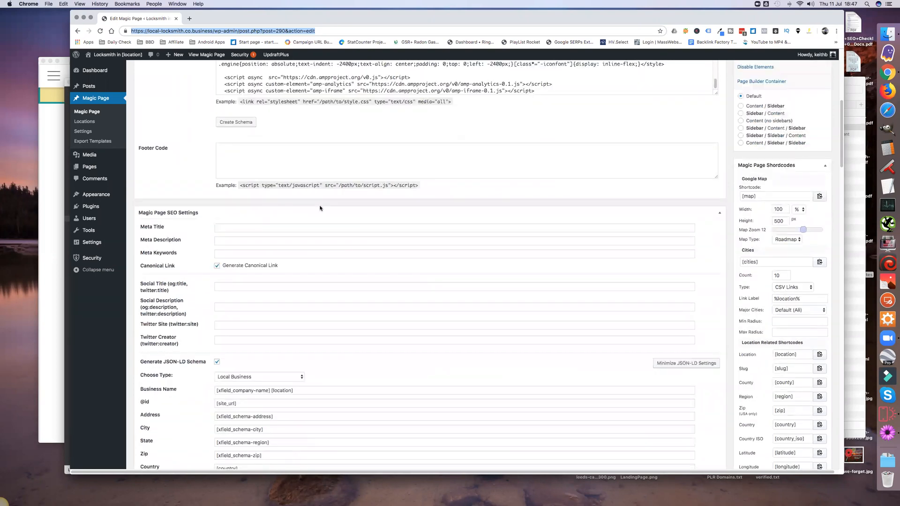
pyautogui.scroll(-8, 320, 208)
pyautogui.scroll(-5, 320, 206)
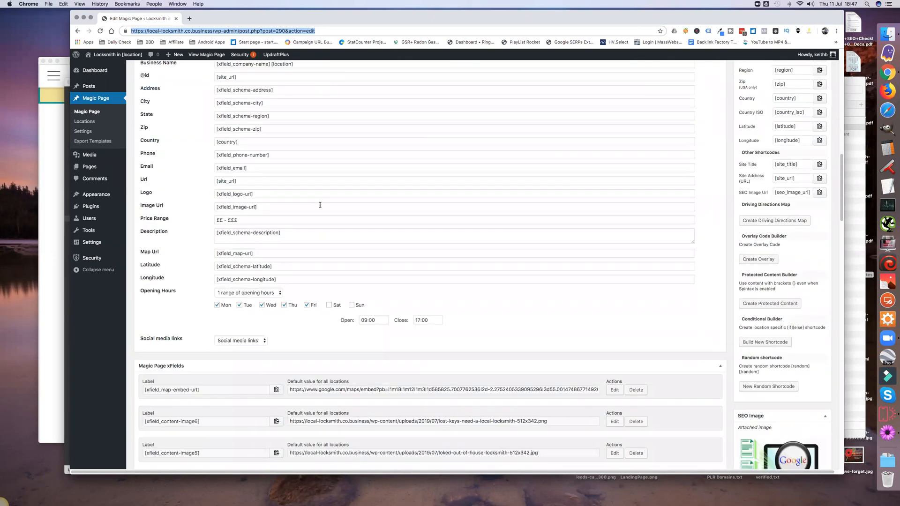
pyautogui.scroll(-10, 320, 205)
pyautogui.scroll(-10, 305, 208)
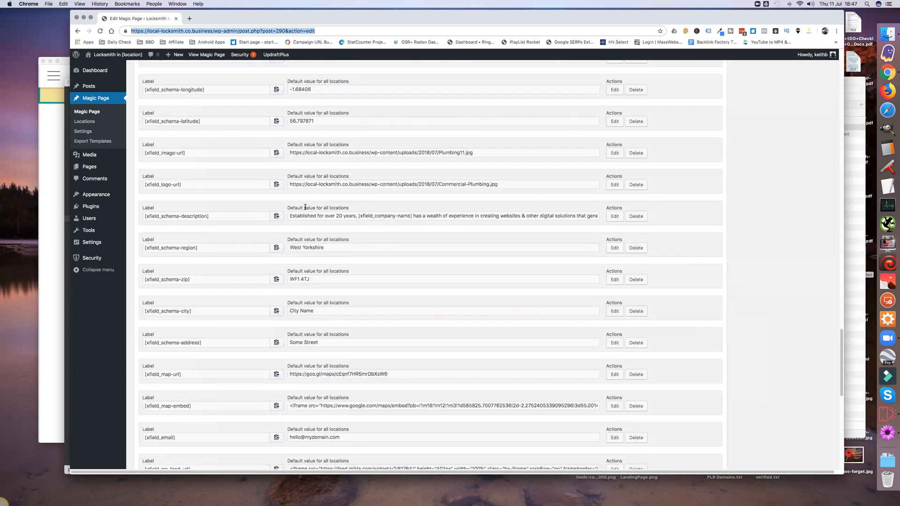
pyautogui.scroll(-10, 305, 209)
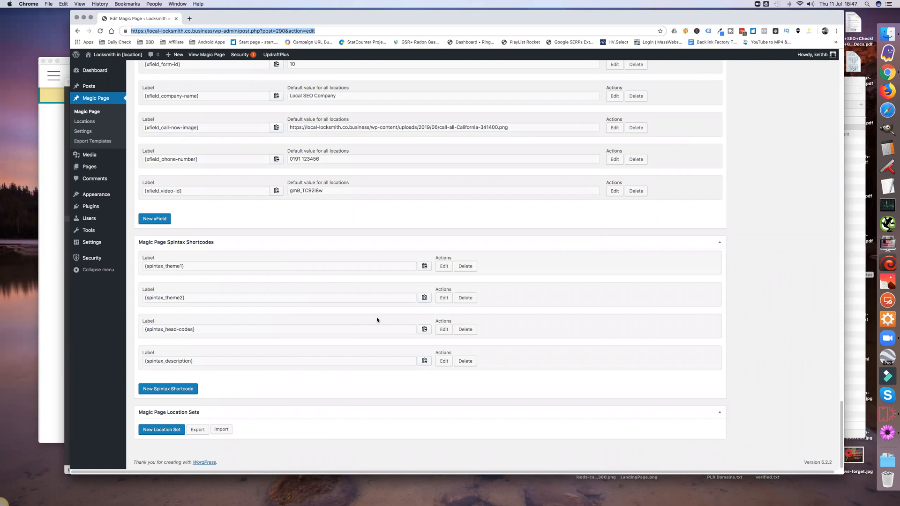
pyautogui.click(443, 298)
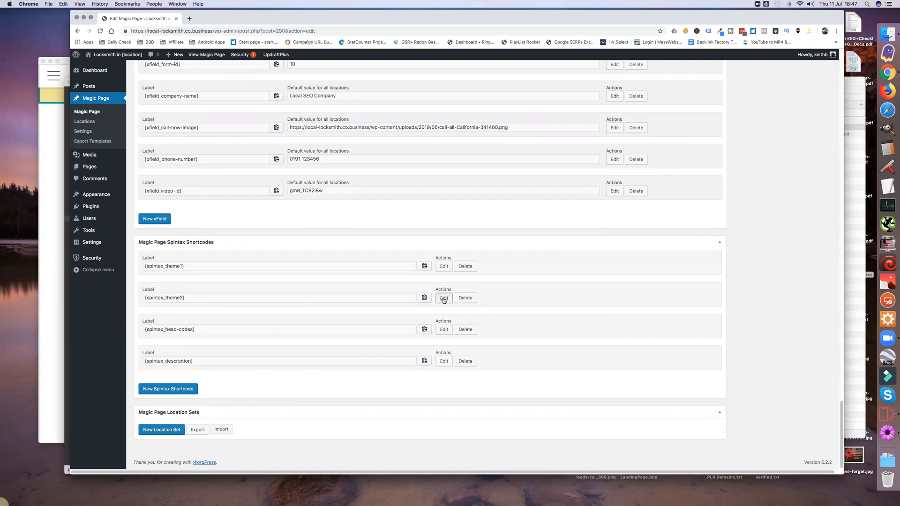
# Step: Examine the section HTML and xfield placeholders in the theme2 spintax content
pyautogui.moveTo(679, 346); pyautogui.dragTo(597, 435)
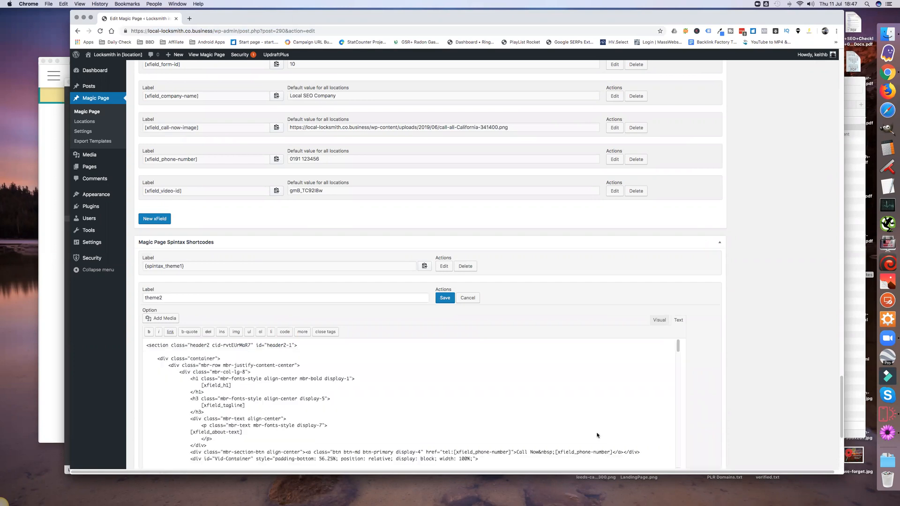
pyautogui.scroll(-5, 345, 369)
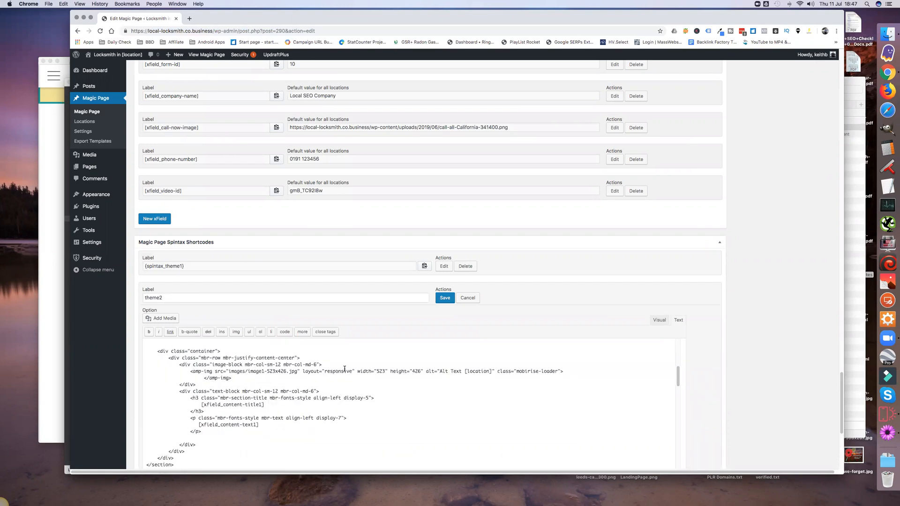
pyautogui.scroll(-2, 345, 369)
pyautogui.scroll(15, 344, 369)
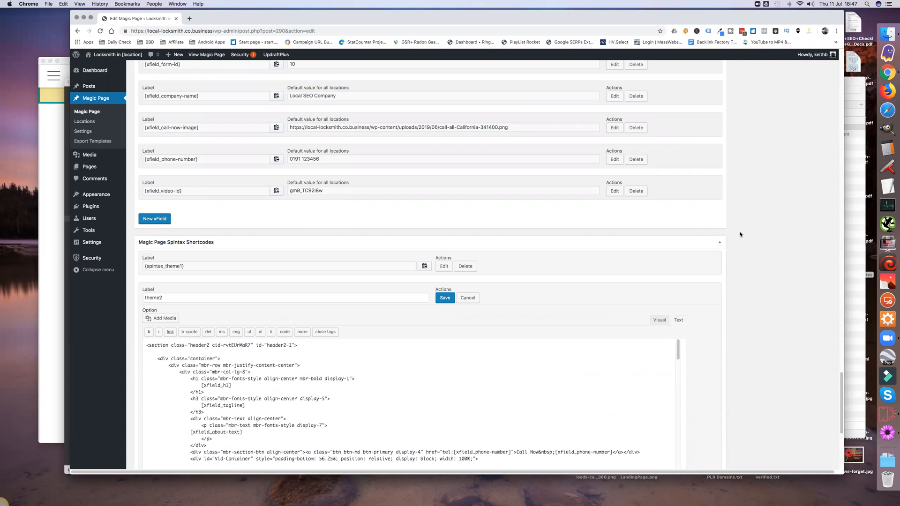
# Step: Switch to TextMate and select index.html's body markup from the opening header1 section tag through the closing footer section tag
pyautogui.click(887, 433)
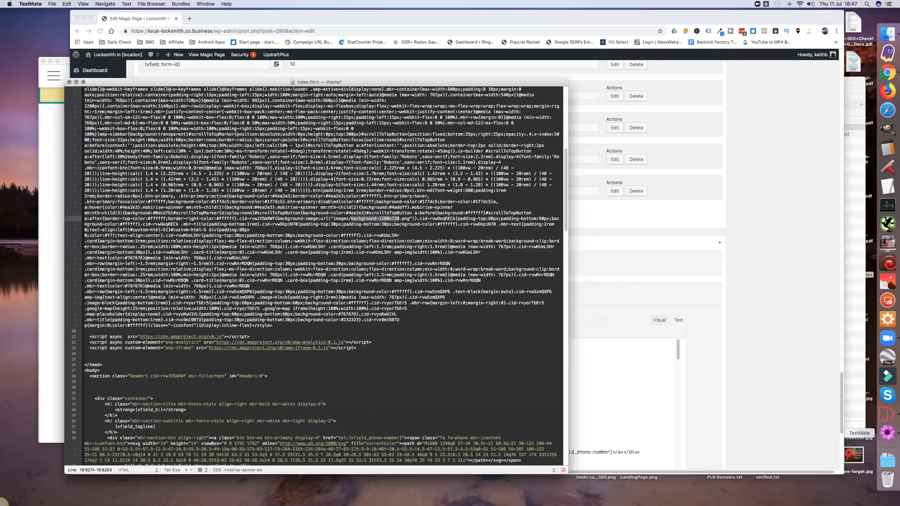
pyautogui.scroll(-5, 111, 301)
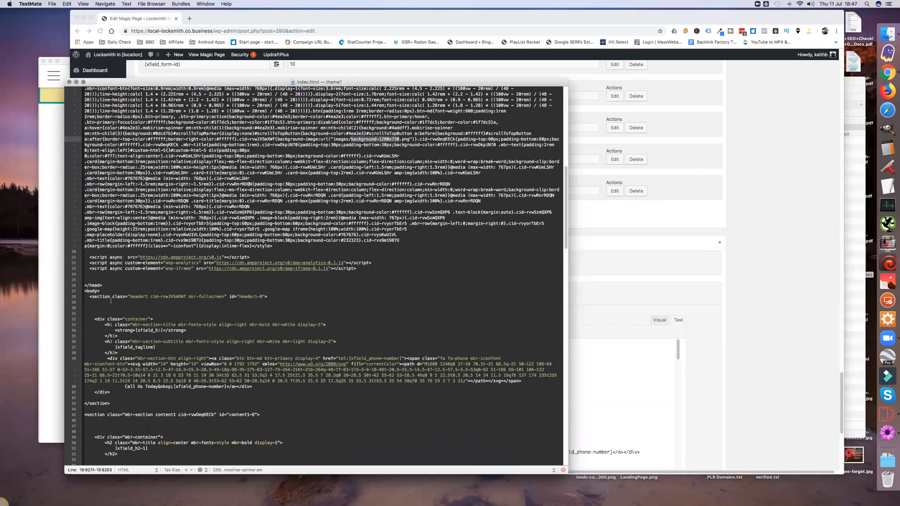
pyautogui.scroll(-2, 84, 272)
pyautogui.click(87, 269)
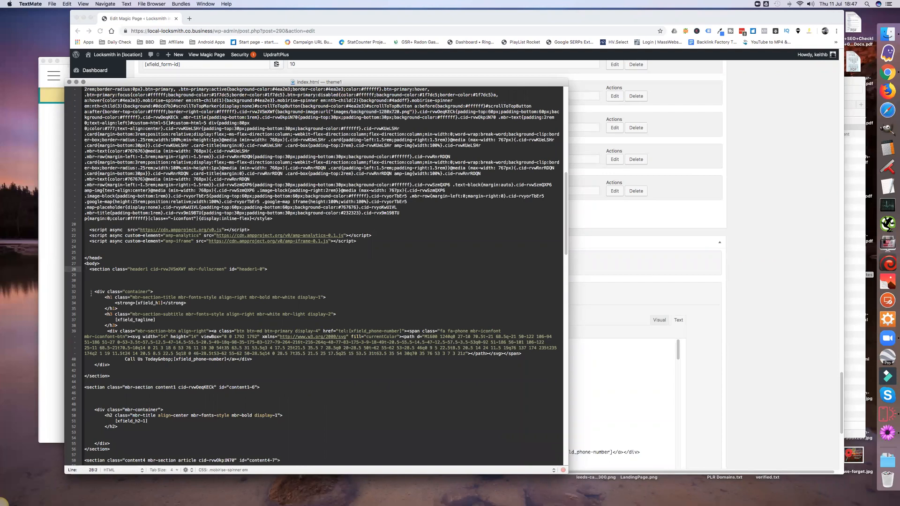
pyautogui.scroll(-9, 92, 295)
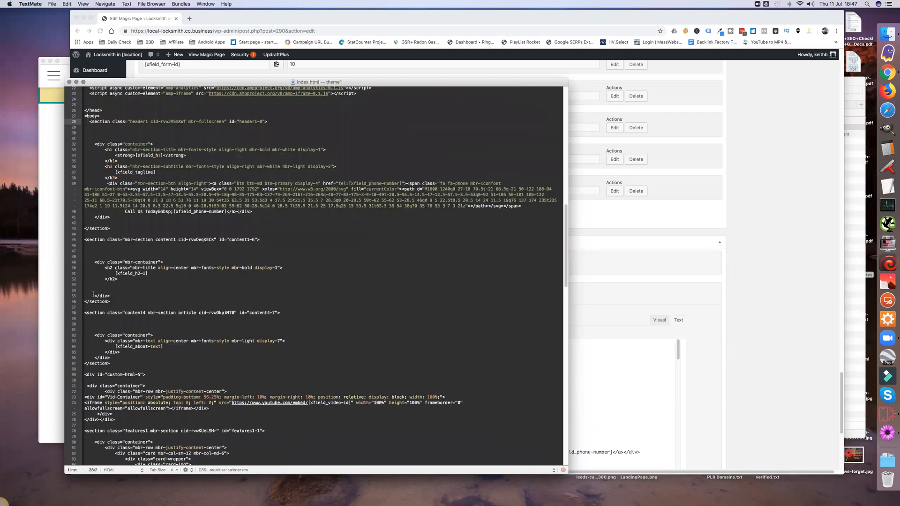
pyautogui.scroll(-12, 93, 294)
pyautogui.scroll(-20, 94, 293)
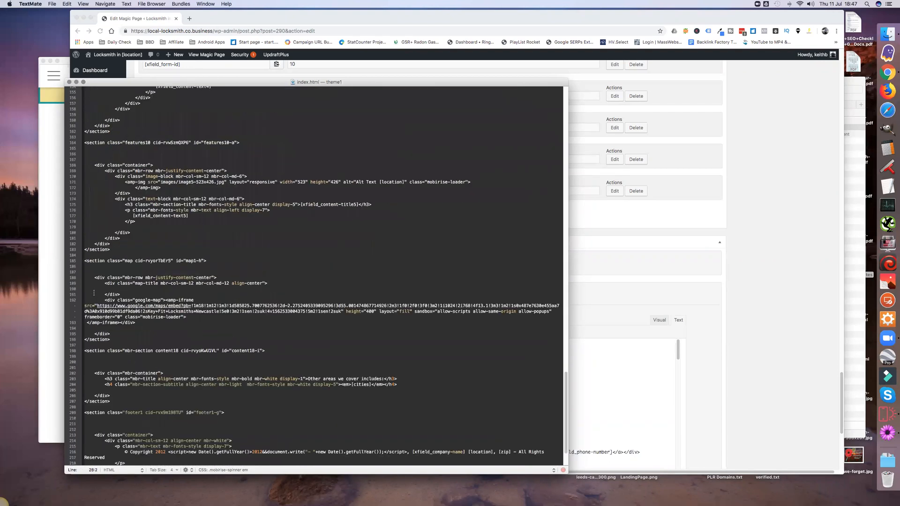
pyautogui.scroll(-3, 179, 415)
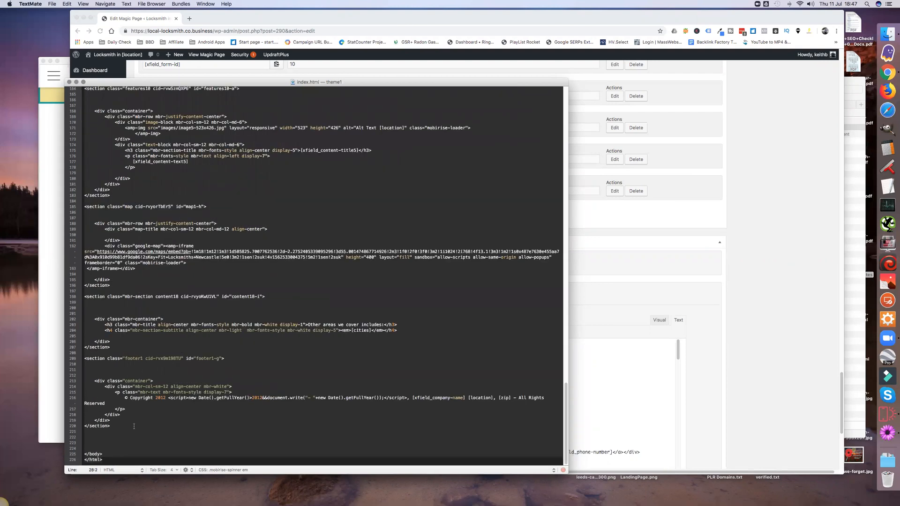
pyautogui.keyDown('shift'); pyautogui.click(144, 438); pyautogui.keyUp('shift')
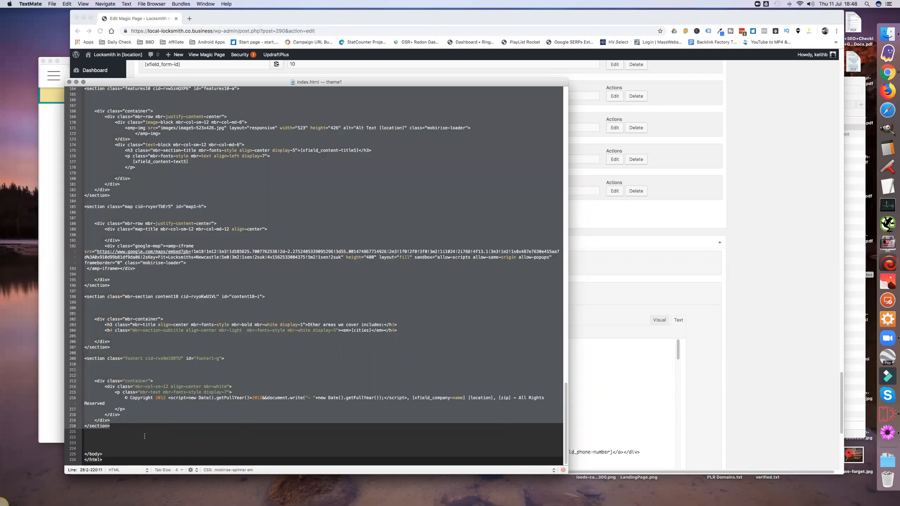
pyautogui.scroll(10, 171, 366)
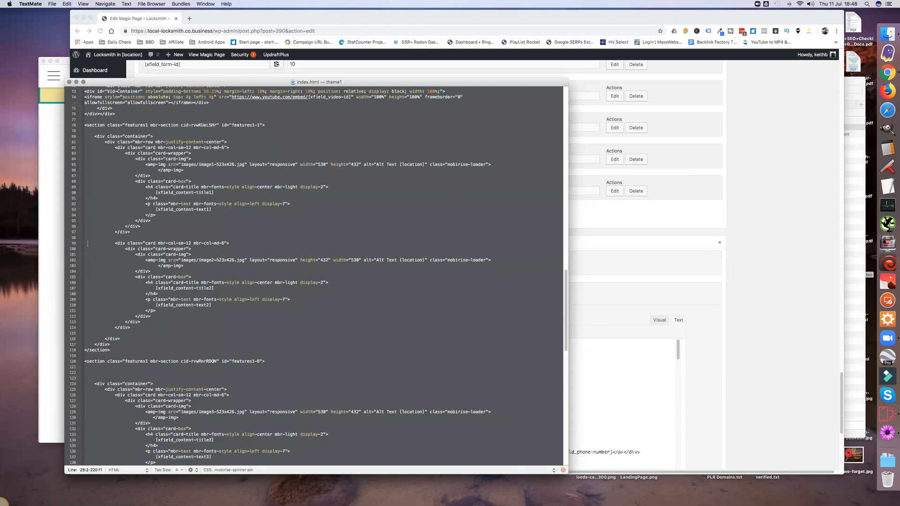
# Step: Switch back to Chrome, review the theme2 spintax shortcode's section HTML, and close its editor
pyautogui.scroll(5, 314, 276)
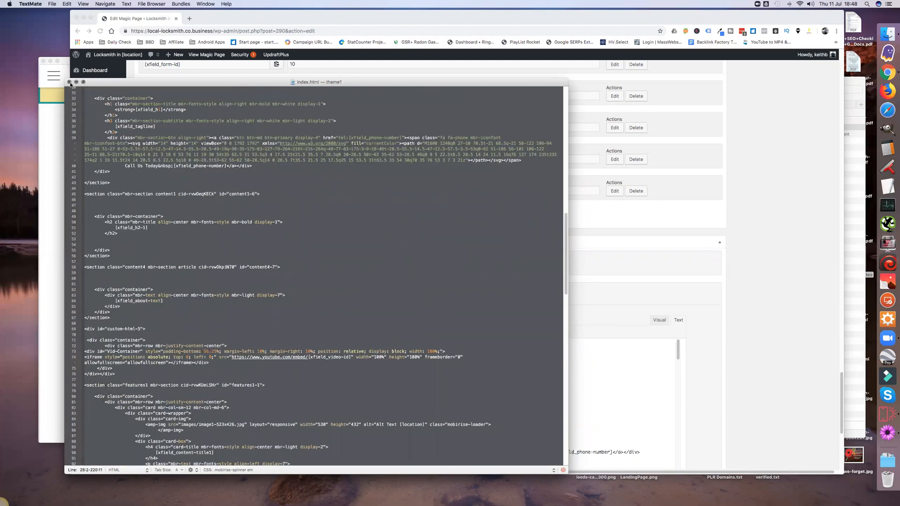
pyautogui.click(612, 271)
pyautogui.scroll(-3, 271, 329)
pyautogui.scroll(-5, 271, 329)
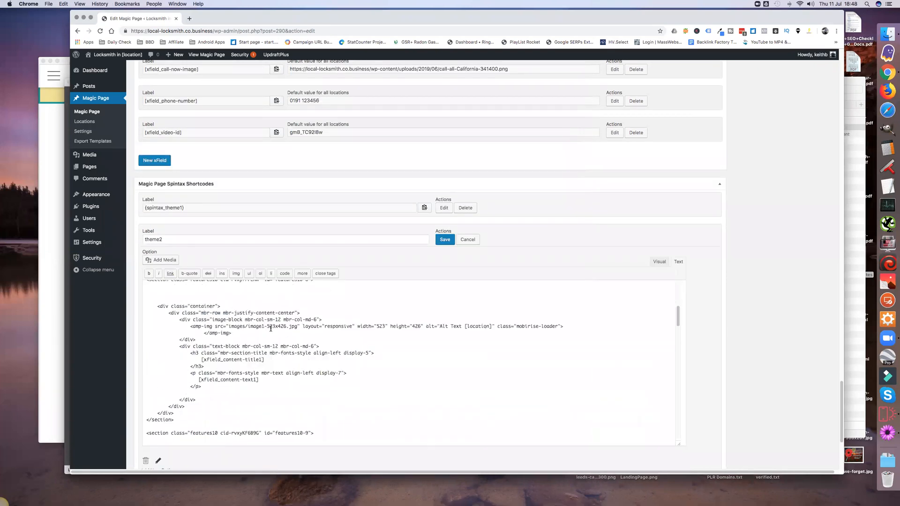
pyautogui.scroll(10, 271, 330)
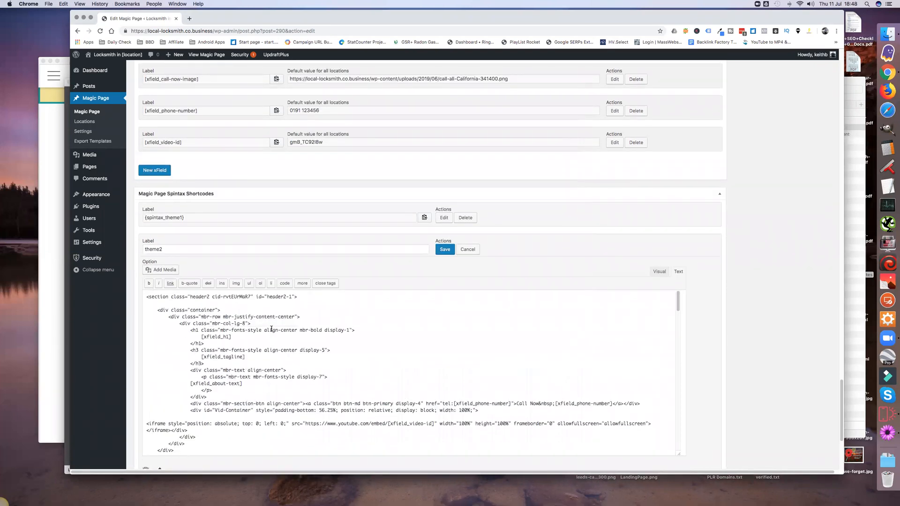
pyautogui.scroll(-10, 271, 329)
pyautogui.scroll(-5, 288, 333)
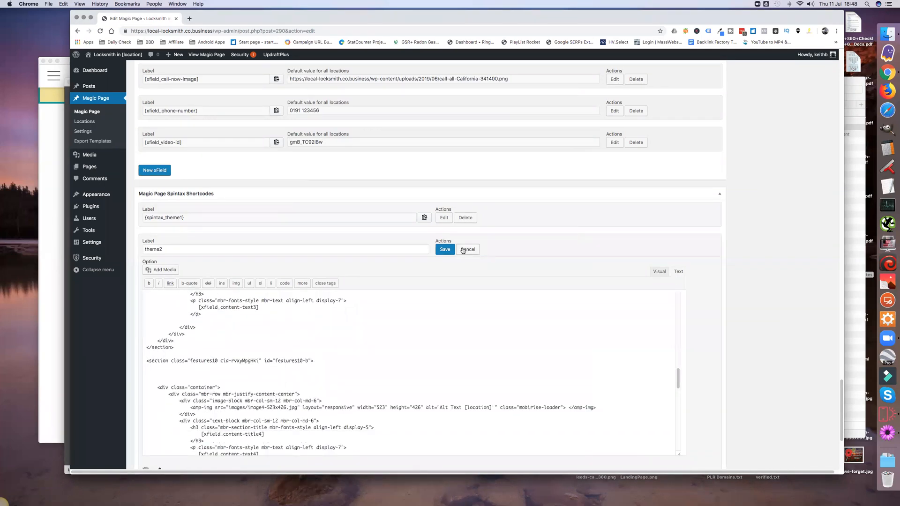
pyautogui.click(444, 249)
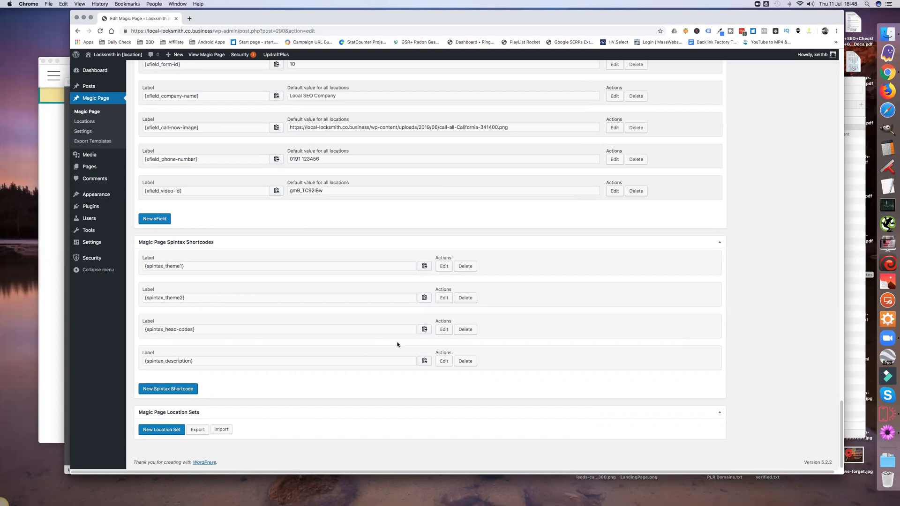
# Step: Open the head-codes spintax shortcode, enlarge its Theme 2 and Theme 1 head code options to inspect them, and cancel editing
pyautogui.click(445, 330)
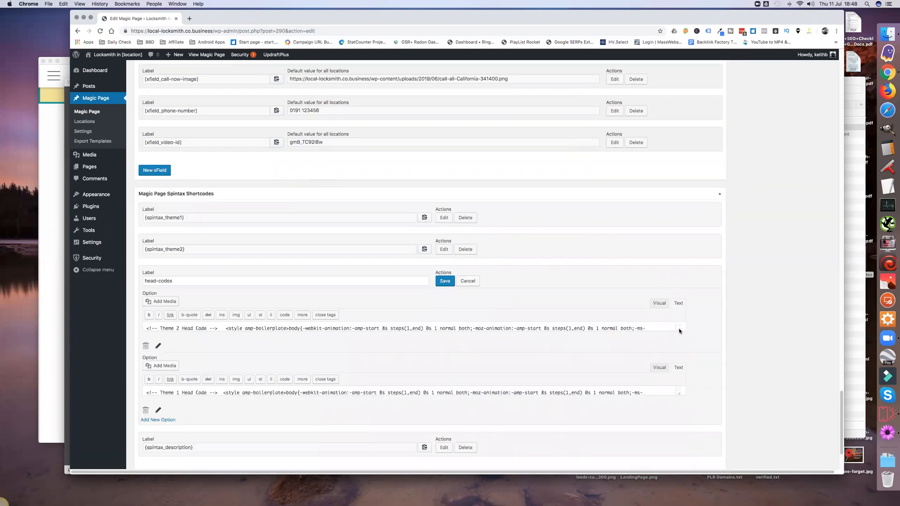
pyautogui.moveTo(679, 330); pyautogui.dragTo(667, 394)
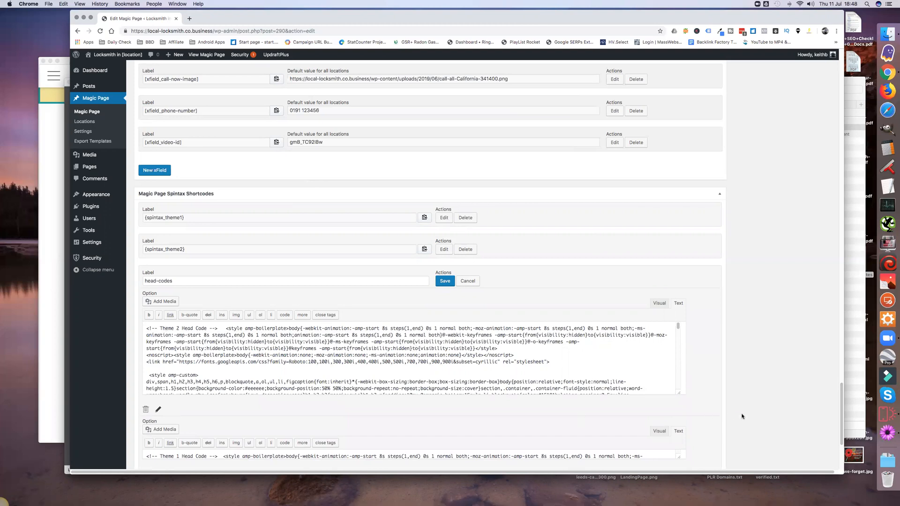
pyautogui.scroll(-5, 738, 413)
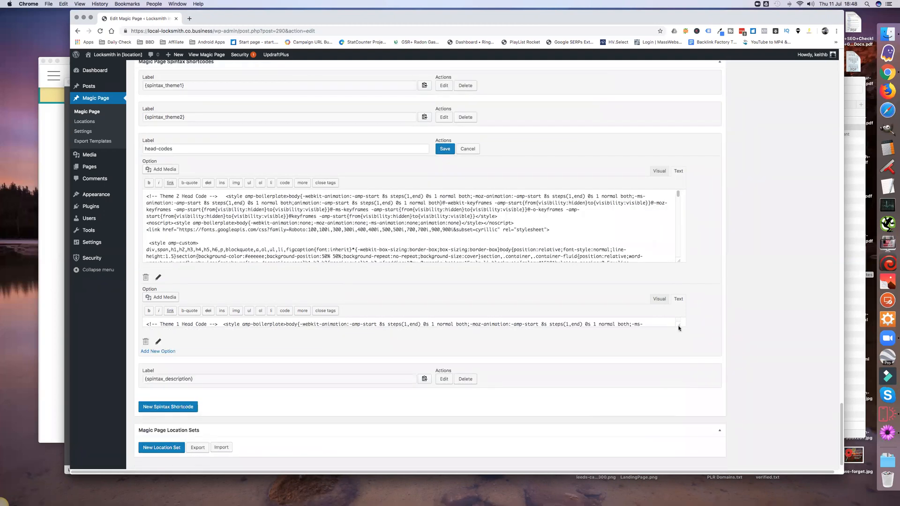
pyautogui.moveTo(679, 326); pyautogui.dragTo(678, 416)
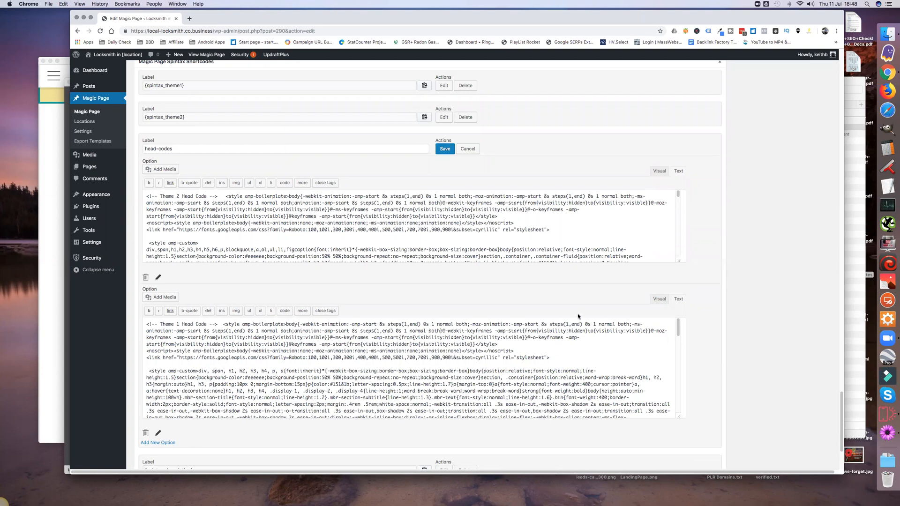
pyautogui.click(467, 148)
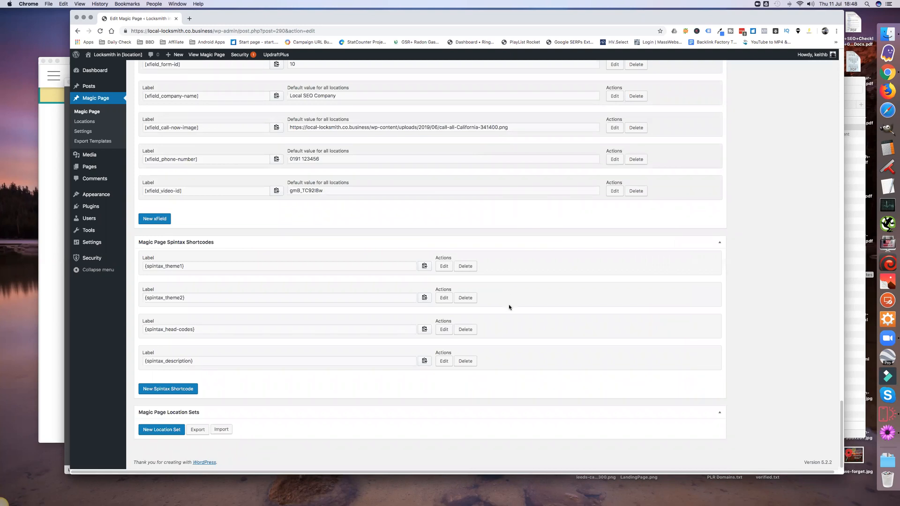
# Step: Go to the xfields list and highlight the default value of the video-id xfield
pyautogui.scroll(1, 293, 319)
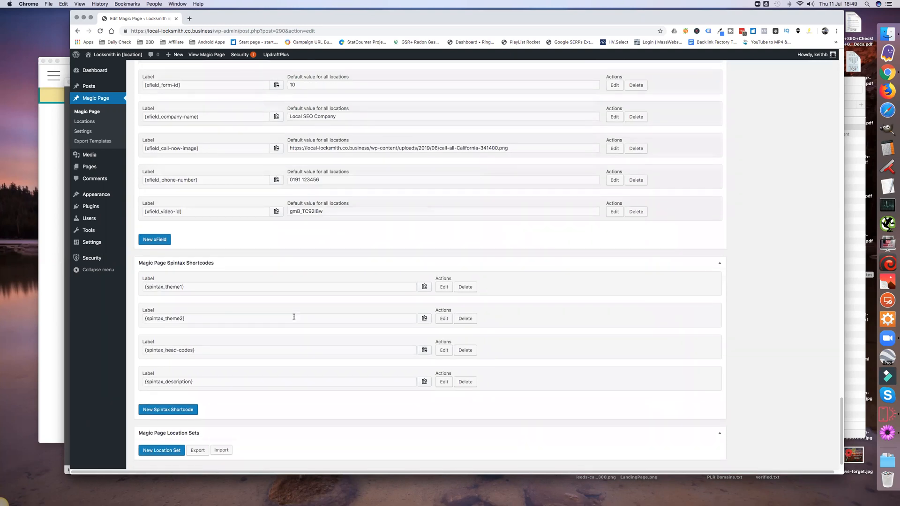
pyautogui.scroll(2, 224, 329)
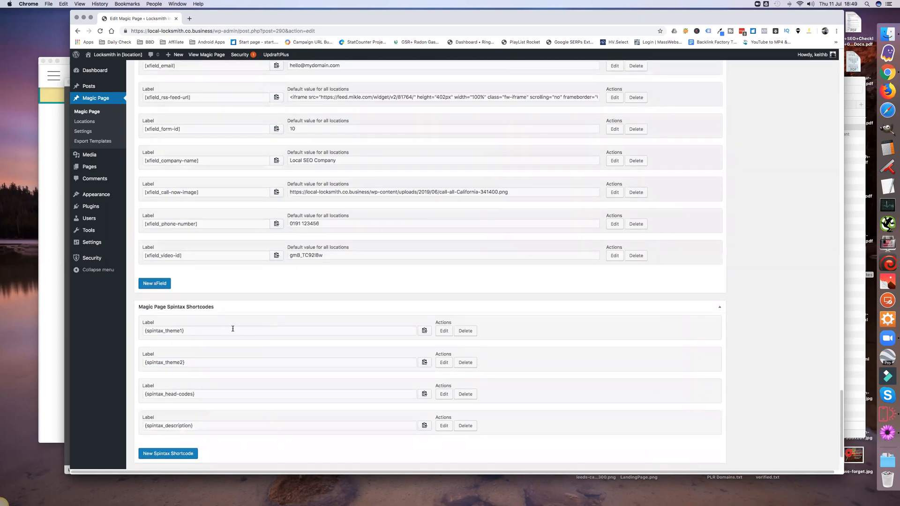
pyautogui.scroll(4, 229, 330)
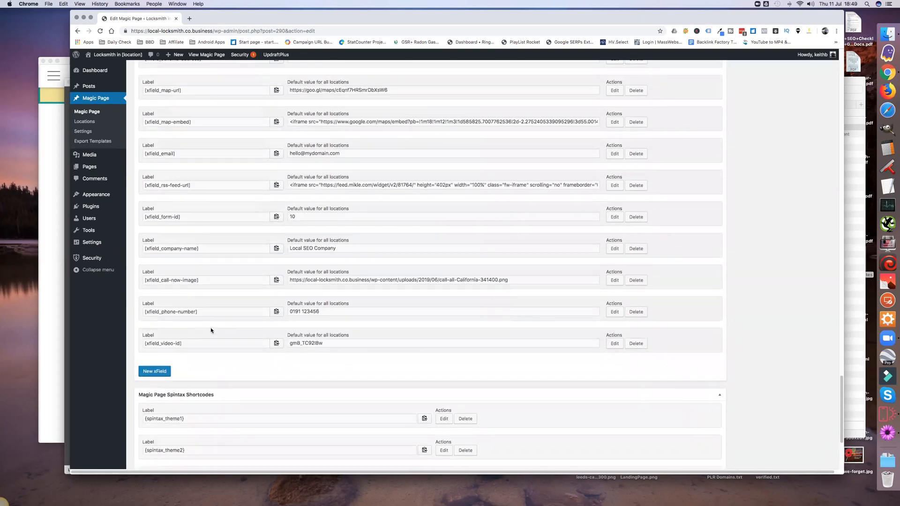
pyautogui.scroll(1, 210, 332)
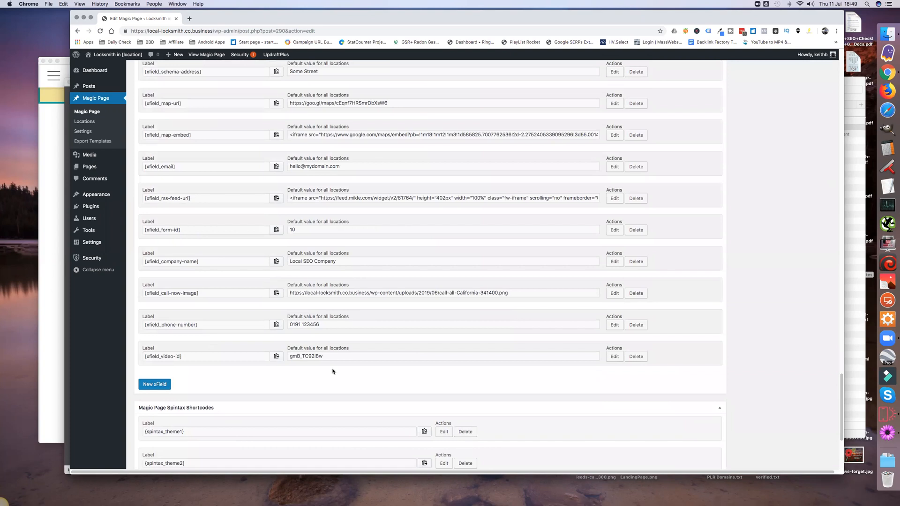
pyautogui.doubleClick(311, 357)
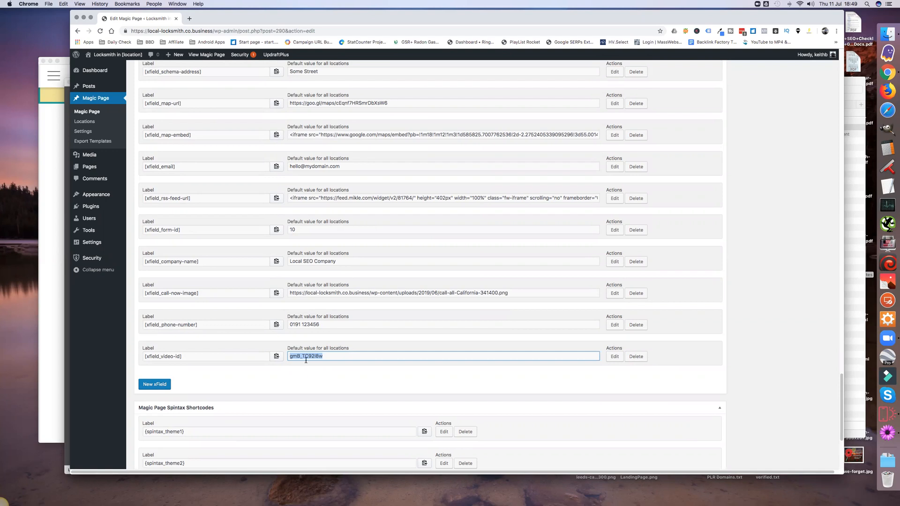
pyautogui.scroll(3, 305, 360)
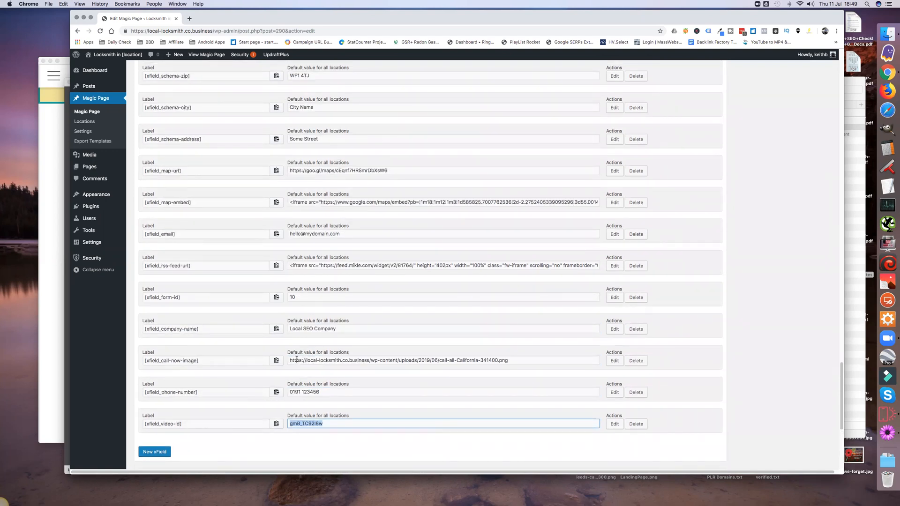
# Step: Set the company-name xfield's default value to "Local Locksmith Company" and save it
pyautogui.scroll(1, 296, 361)
pyautogui.doubleClick(305, 340)
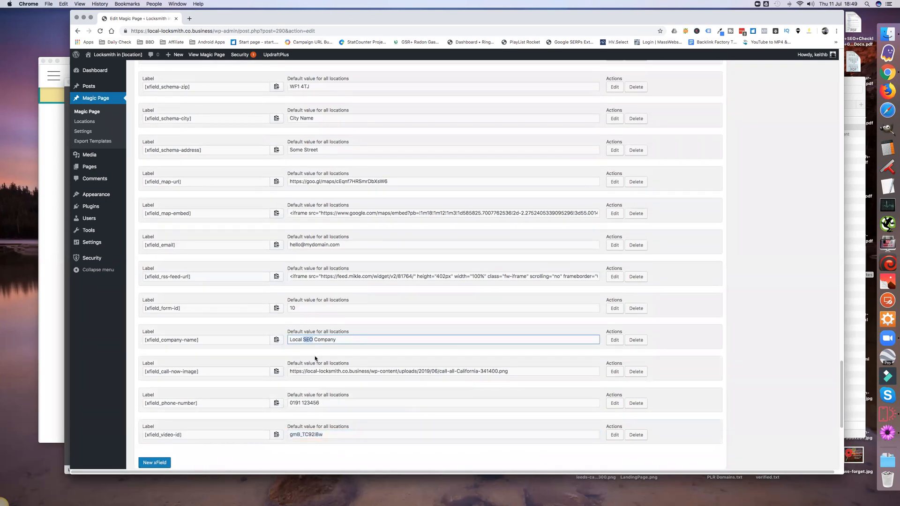
pyautogui.click(614, 340)
pyautogui.doubleClick(308, 340)
pyautogui.write('Locksmith')
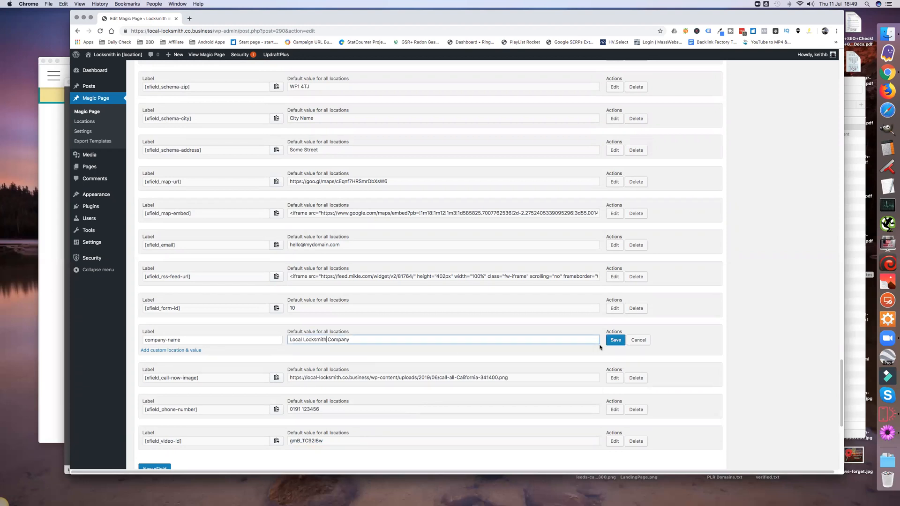
pyautogui.click(614, 341)
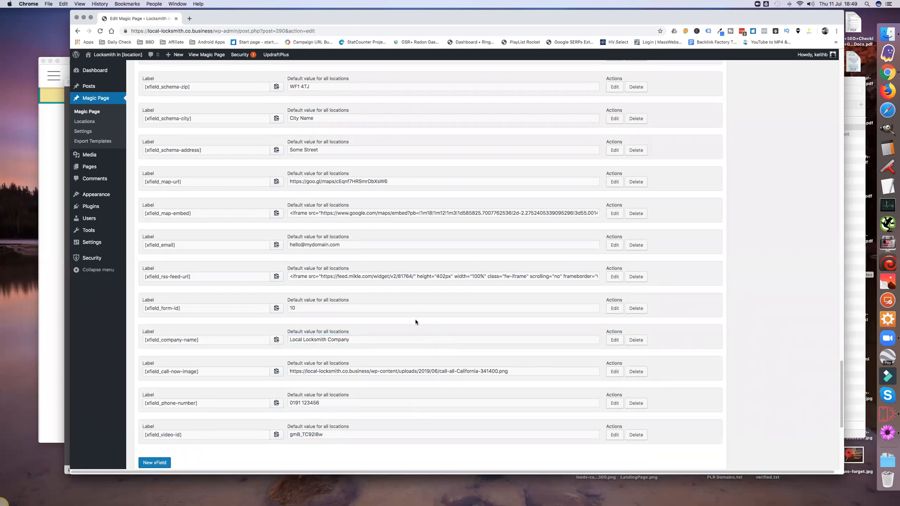
# Step: Highlight the default values of the form-id and rss-feed-url xfields and point out the email xfield
pyautogui.scroll(2, 389, 321)
pyautogui.doubleClick(300, 352)
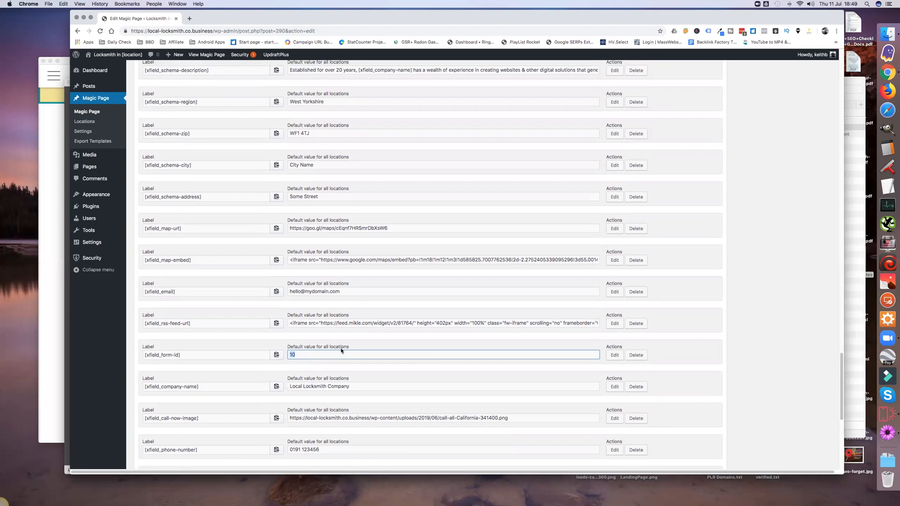
pyautogui.scroll(1, 342, 349)
pyautogui.click(342, 328)
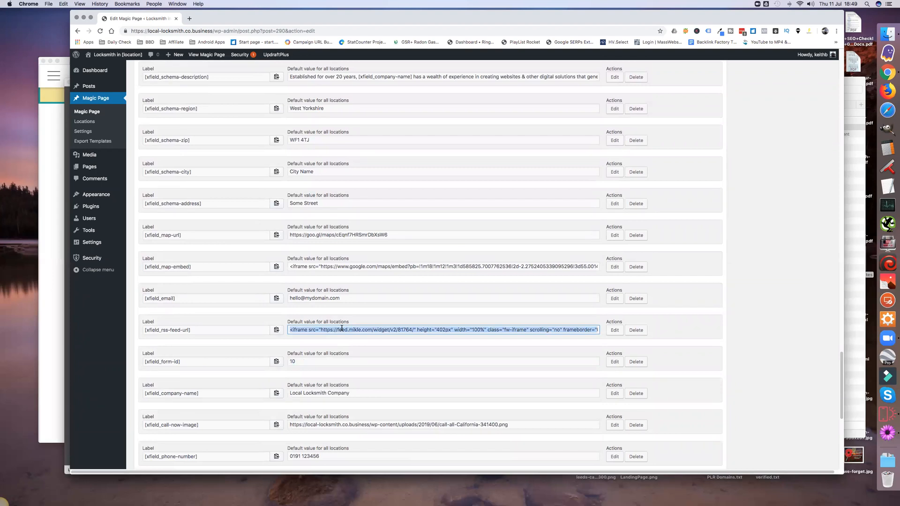
pyautogui.click(371, 298)
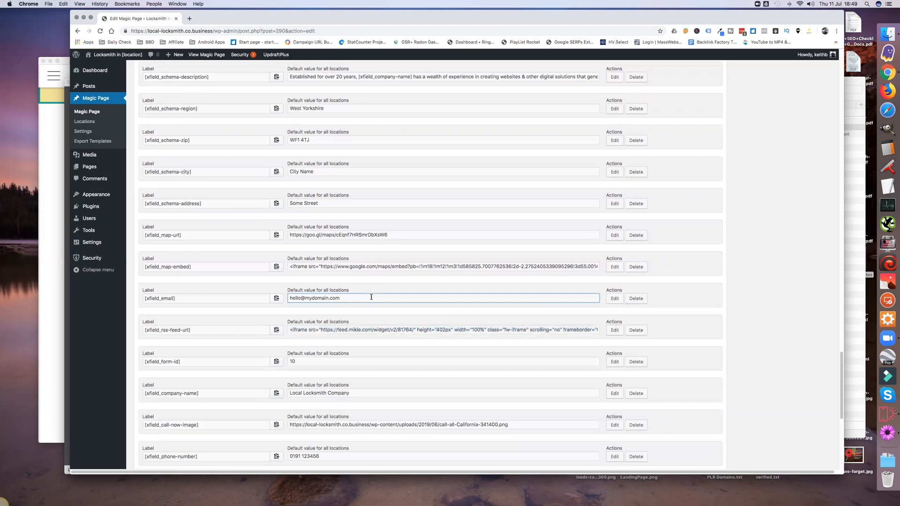
# Step: Highlight the map-embed iframe code and the map-url link in their xfield default values
pyautogui.scroll(2, 374, 303)
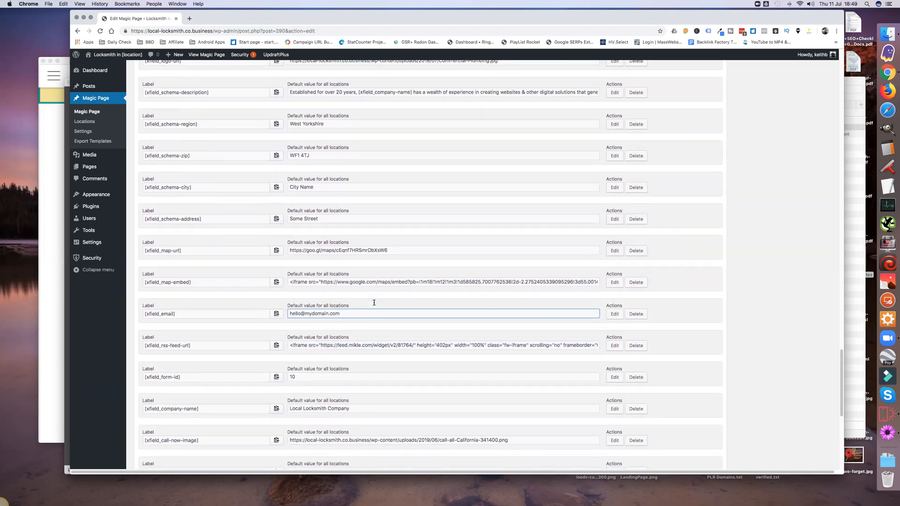
pyautogui.click(331, 296)
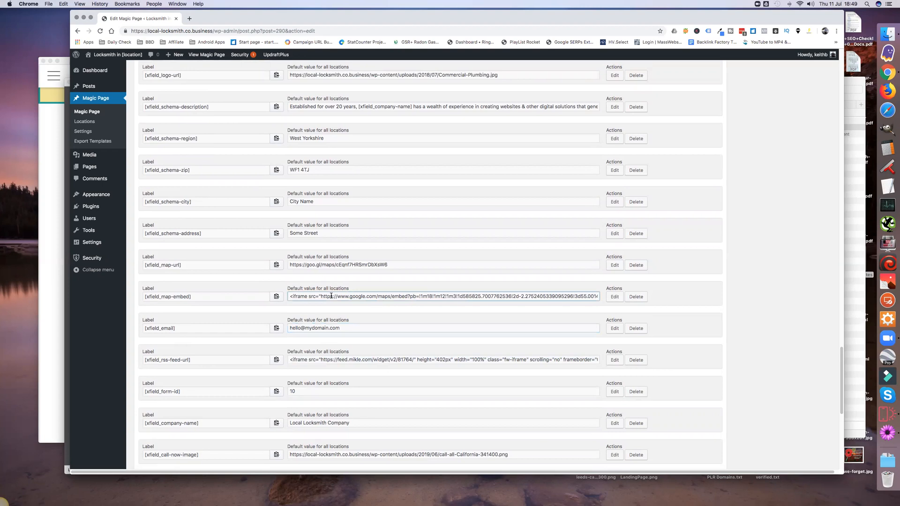
pyautogui.press('super+a')
pyautogui.scroll(1, 340, 305)
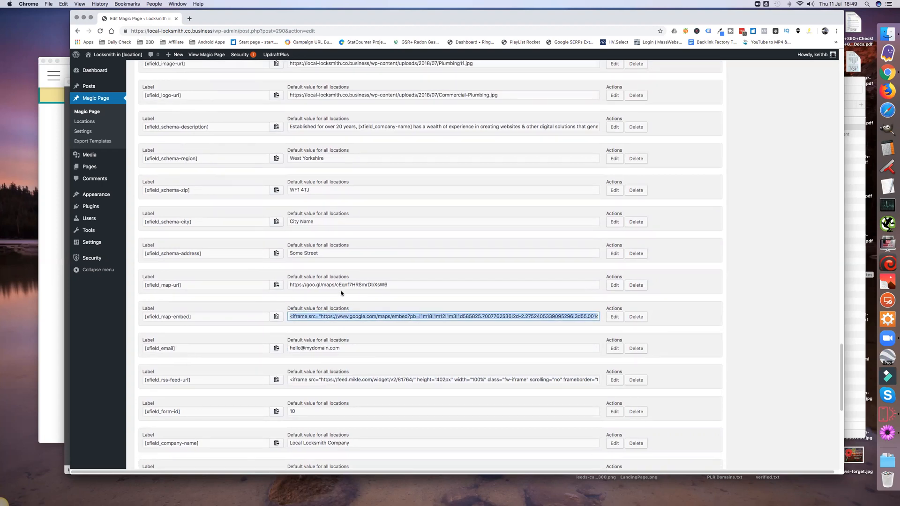
pyautogui.click(340, 285)
pyautogui.press('super+a')
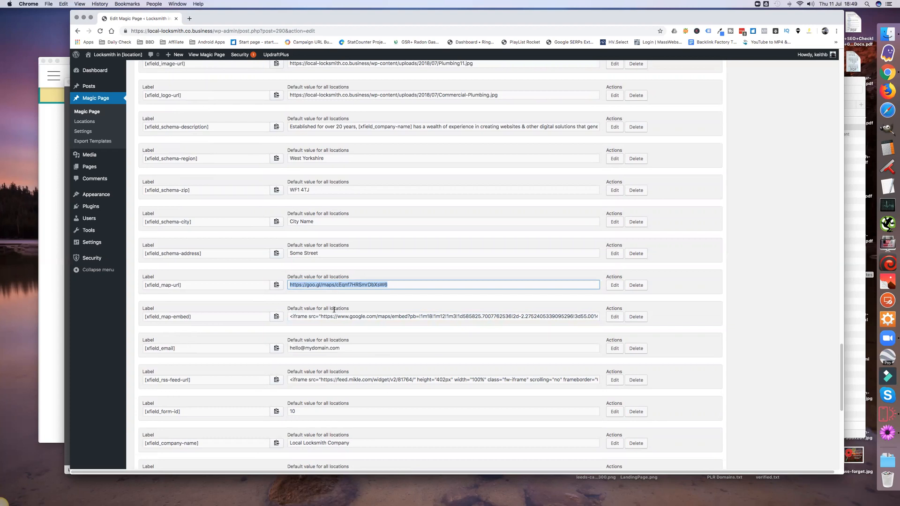
# Step: Point out the schema xfield labels one by one: address, city, zip, region and description
pyautogui.scroll(3, 333, 319)
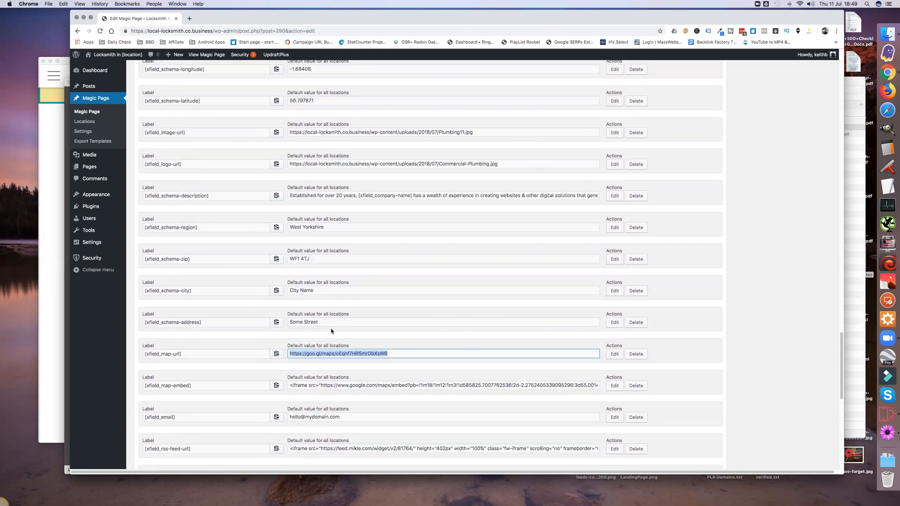
pyautogui.click(210, 322)
pyautogui.click(213, 290)
pyautogui.click(209, 258)
pyautogui.click(216, 227)
pyautogui.click(226, 196)
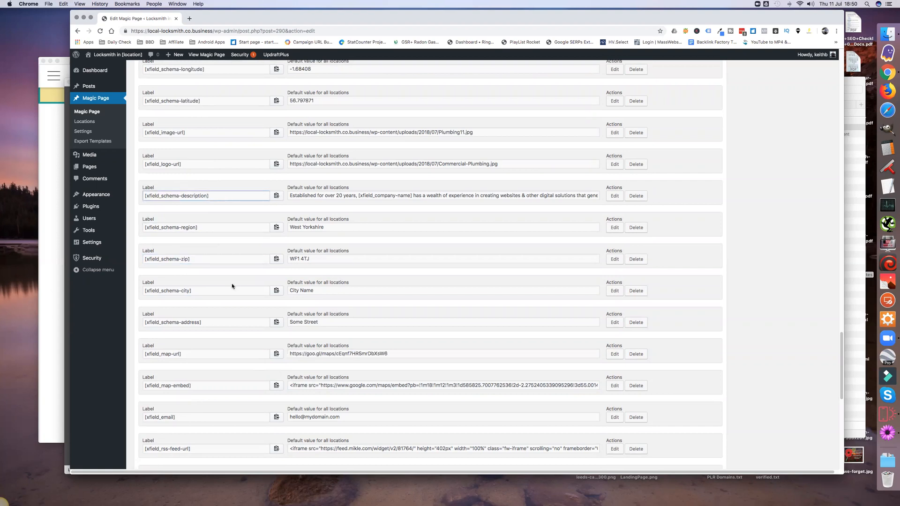
# Step: Select the logo-url xfield's default image address
pyautogui.scroll(5, 229, 309)
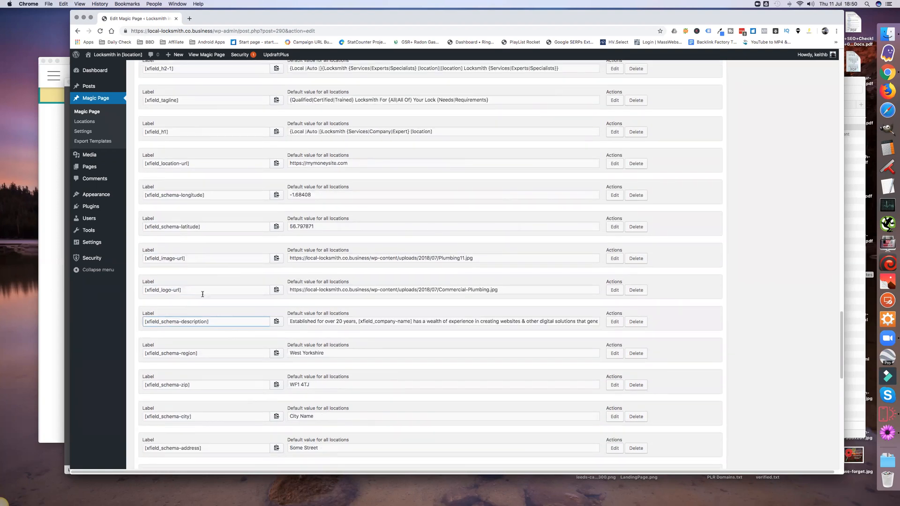
pyautogui.click(202, 292)
pyautogui.click(325, 289)
pyautogui.tripleClick(326, 290)
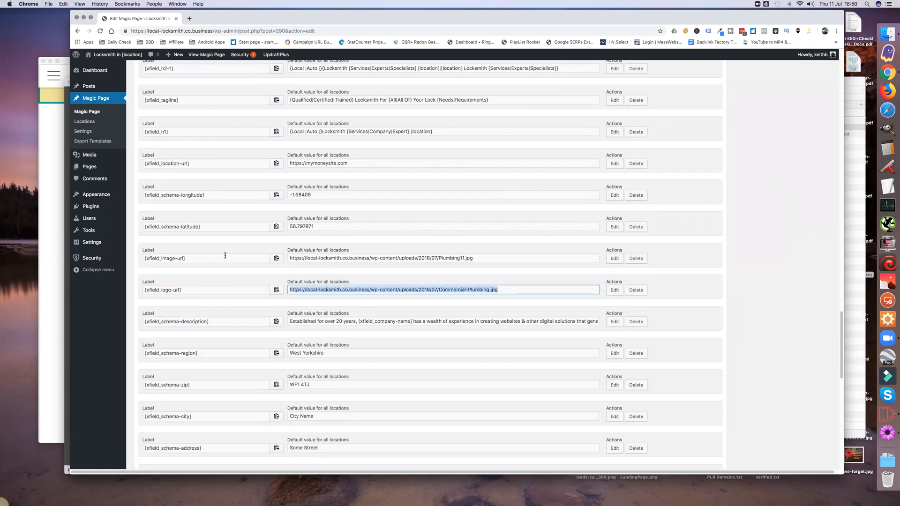
# Step: Point out the xfield_h1 label and look over the tagline, h2-1, about-text and content xfields above it
pyautogui.scroll(3, 223, 257)
pyautogui.scroll(2, 222, 257)
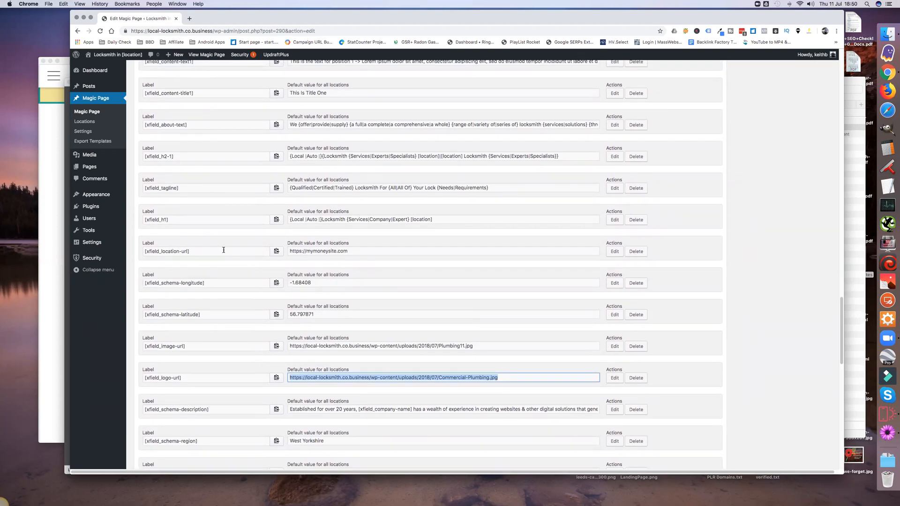
pyautogui.scroll(2, 224, 249)
pyautogui.scroll(1, 224, 251)
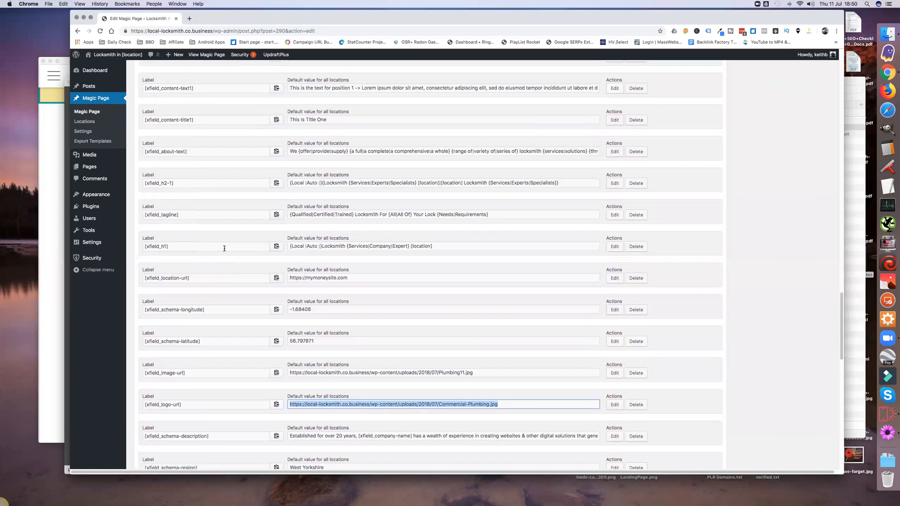
pyautogui.click(193, 246)
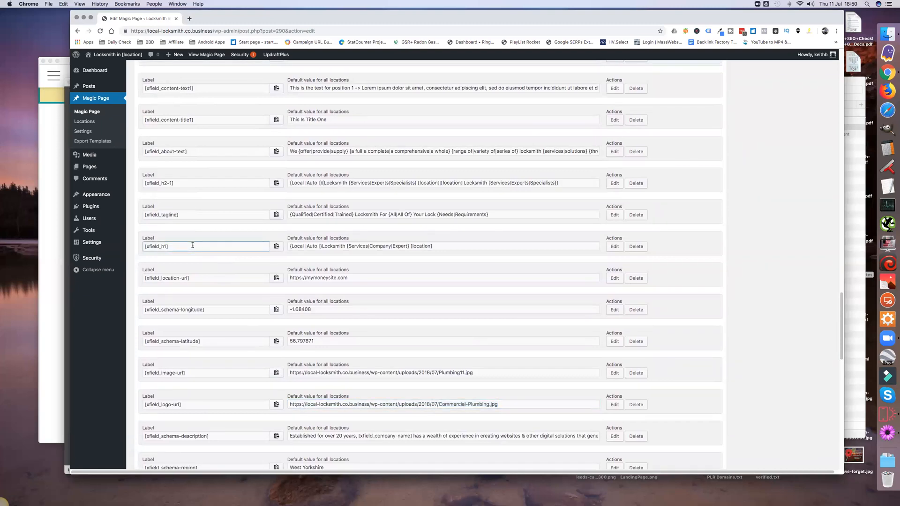
pyautogui.scroll(2, 193, 247)
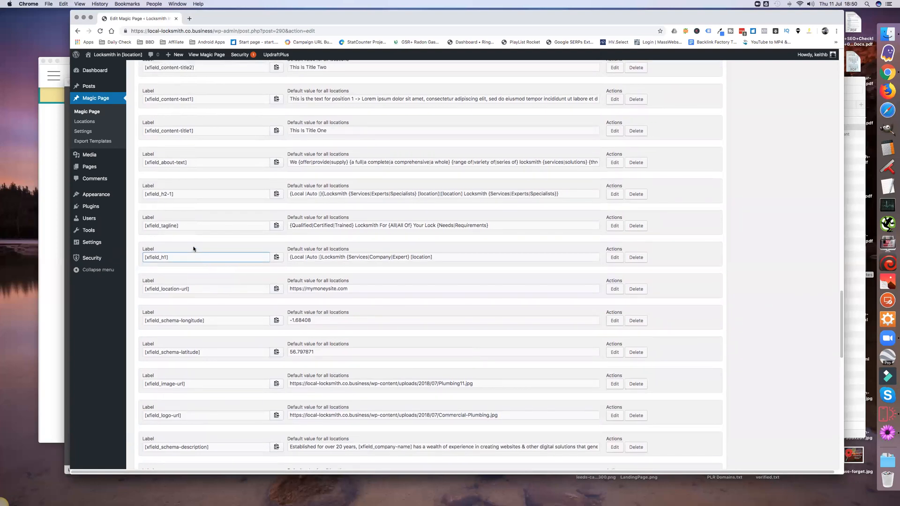
pyautogui.scroll(5, 198, 234)
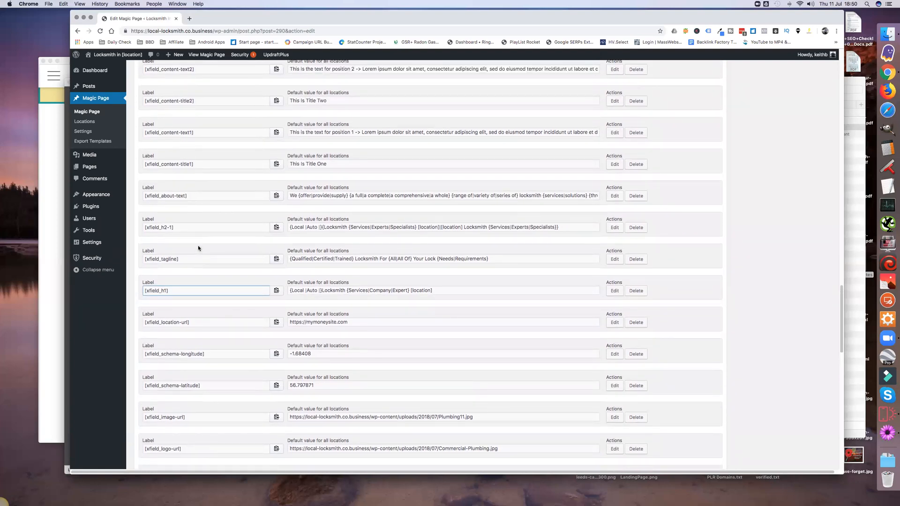
# Step: Look over the numbered content title, text and image xfields up to the map-embed-url xfield
pyautogui.scroll(5, 201, 243)
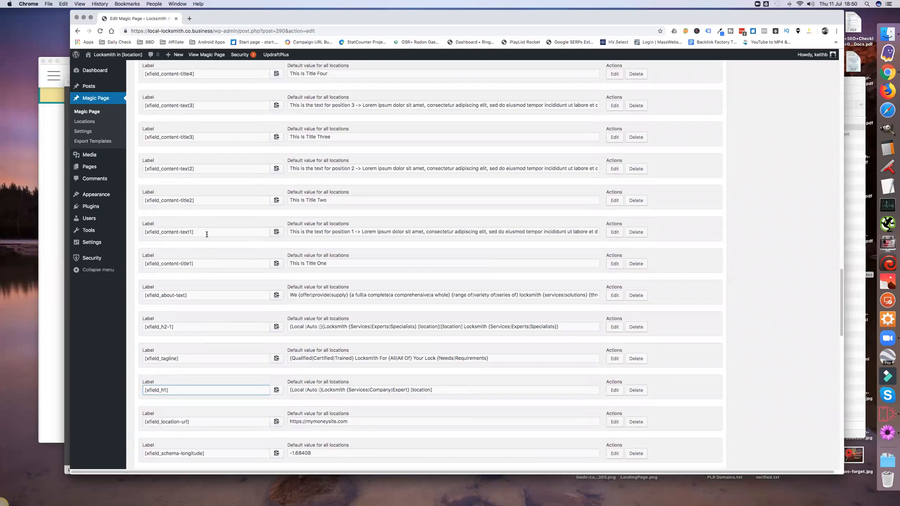
pyautogui.scroll(11, 207, 236)
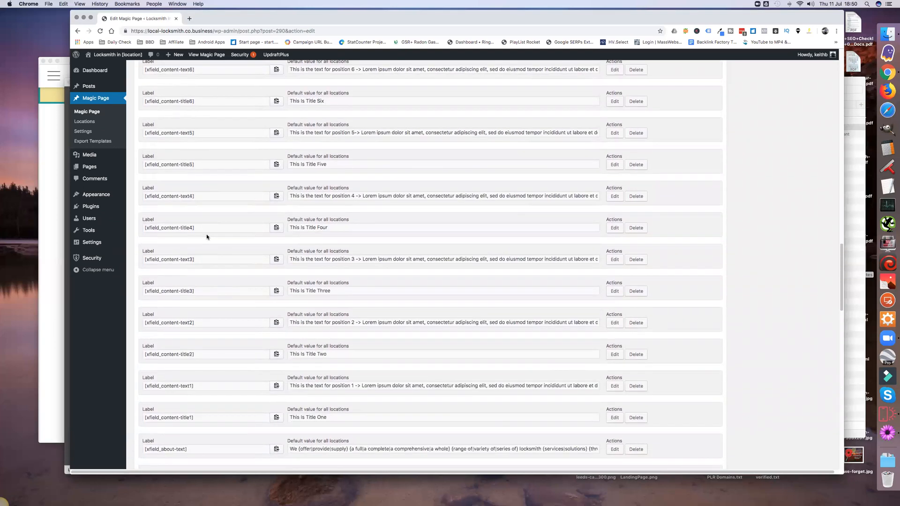
pyautogui.scroll(7, 207, 237)
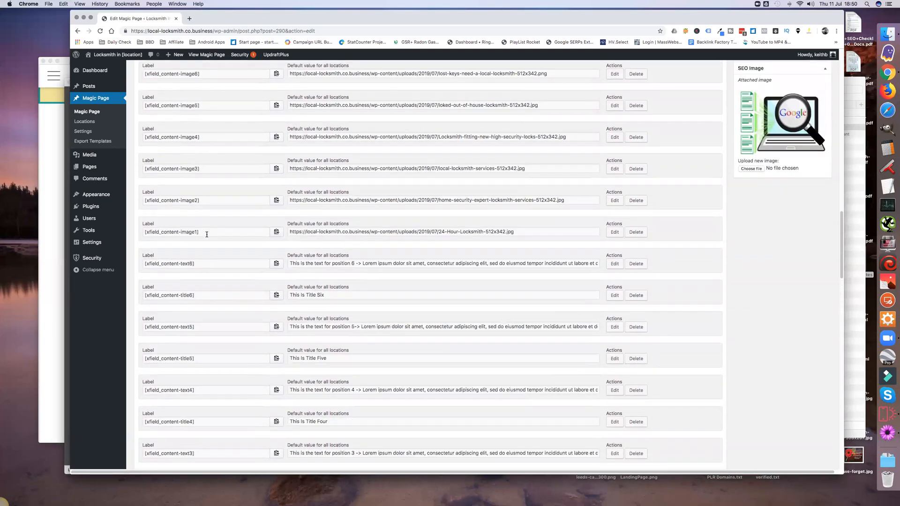
pyautogui.scroll(1, 206, 236)
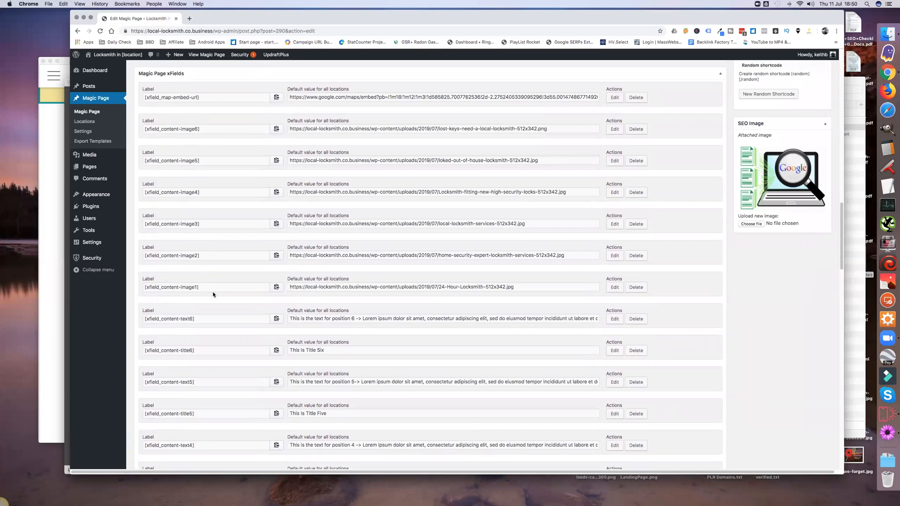
pyautogui.scroll(3, 213, 204)
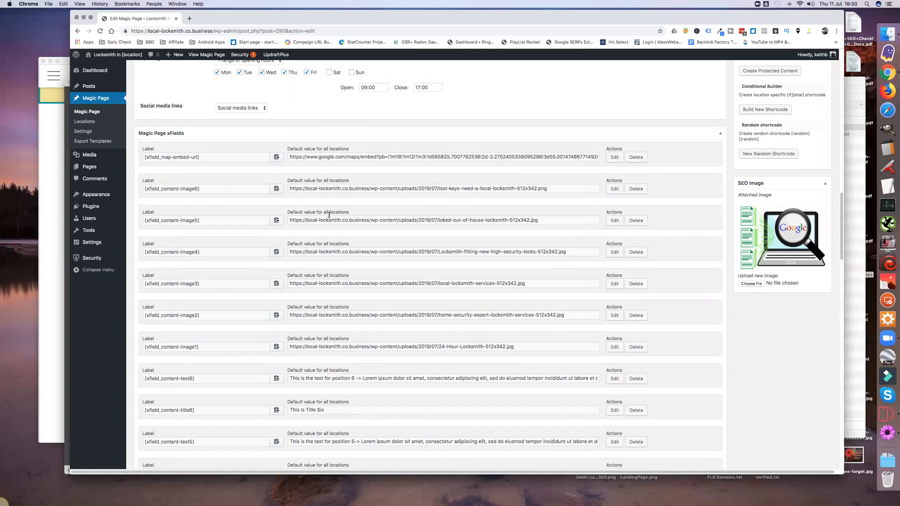
pyautogui.scroll(1, 330, 216)
pyautogui.scroll(3, 330, 217)
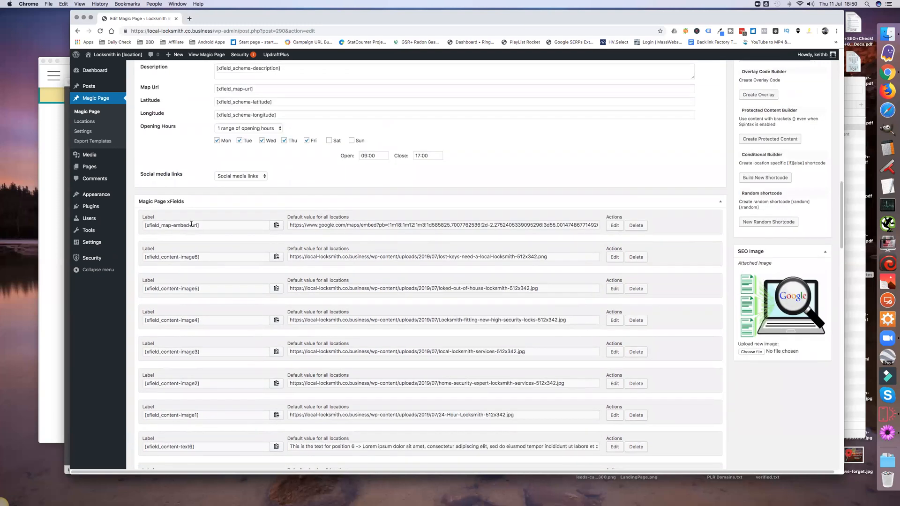
pyautogui.scroll(3, 228, 229)
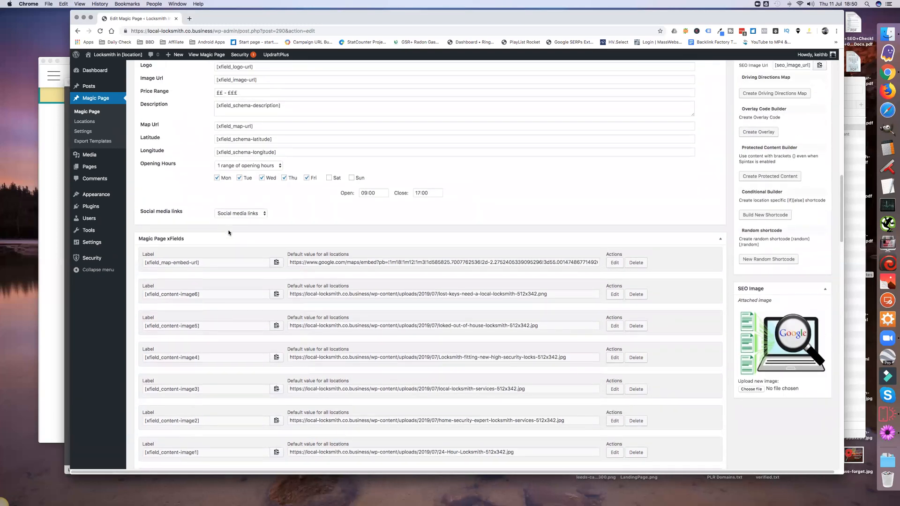
# Step: Examine the JSON-LD schema settings and the xfield shortcodes entered there, comparing them with the xfields list below
pyautogui.scroll(15, 226, 236)
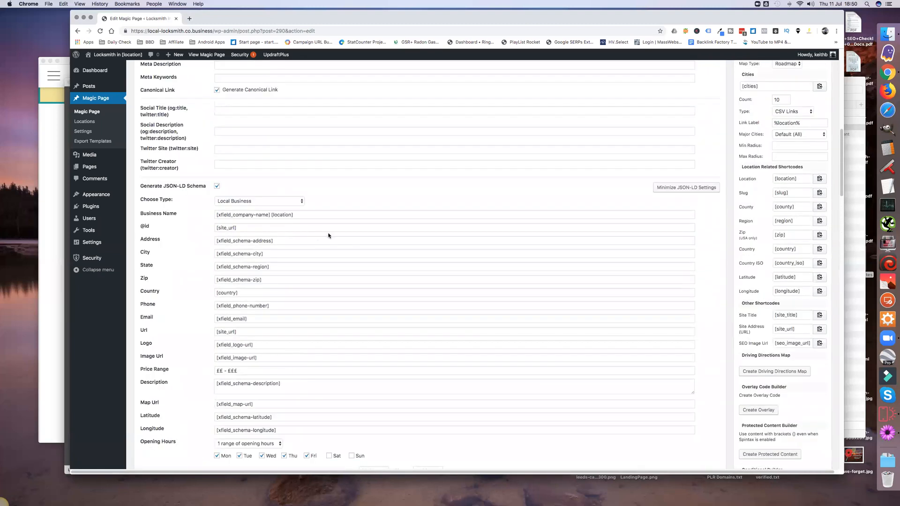
pyautogui.scroll(-5, 326, 234)
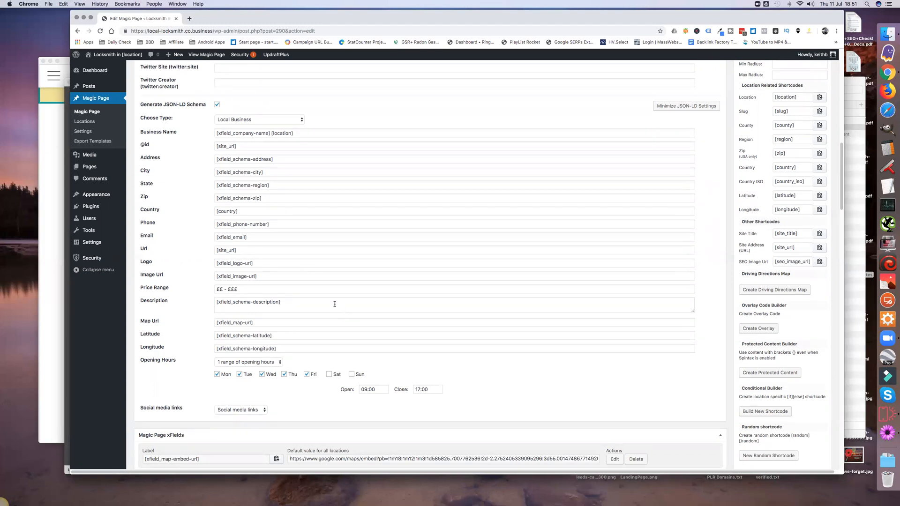
pyautogui.scroll(-3, 338, 305)
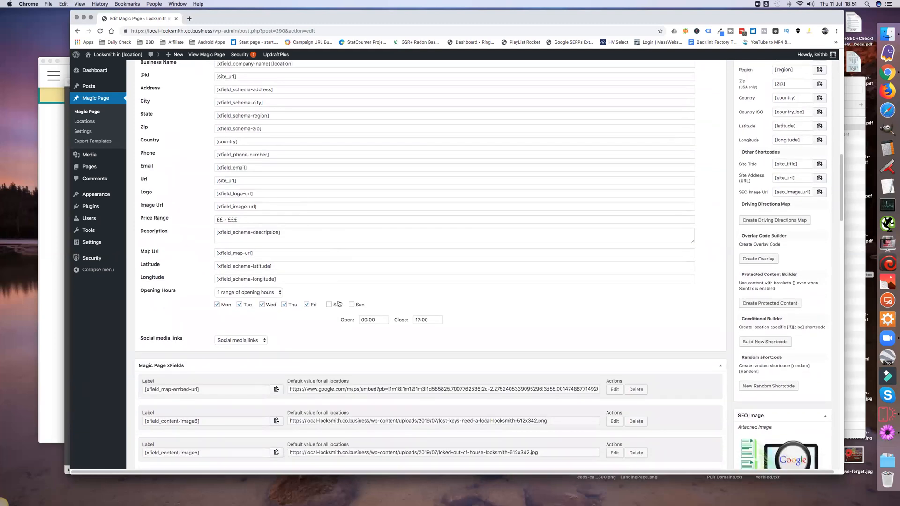
pyautogui.scroll(-10, 338, 304)
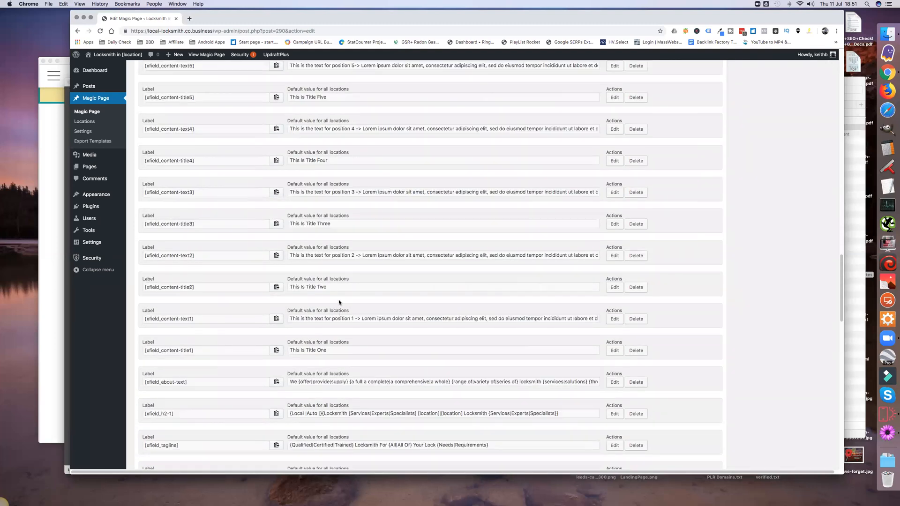
# Step: Open the Dynamic Backlink Builder for the page and highlight the subdirectory name in its HTML output options
pyautogui.scroll(10, 339, 302)
pyautogui.scroll(15, 339, 302)
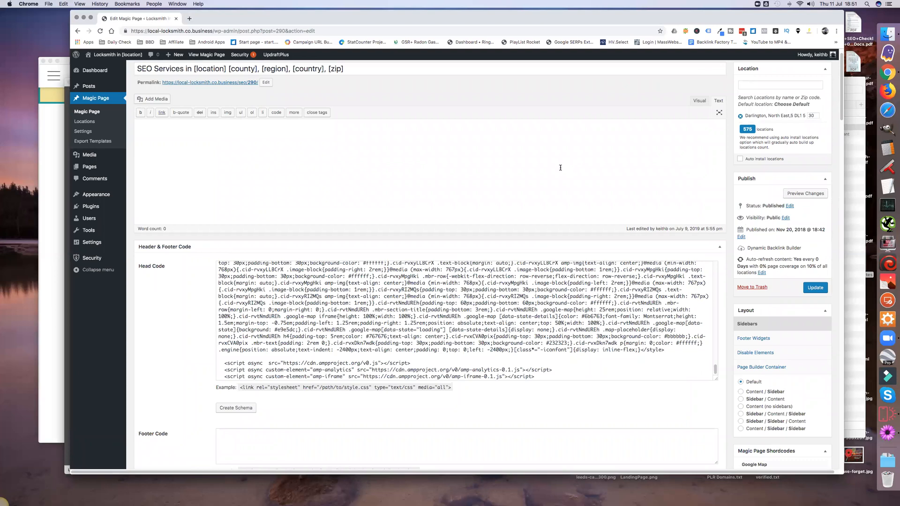
pyautogui.scroll(-5, 641, 186)
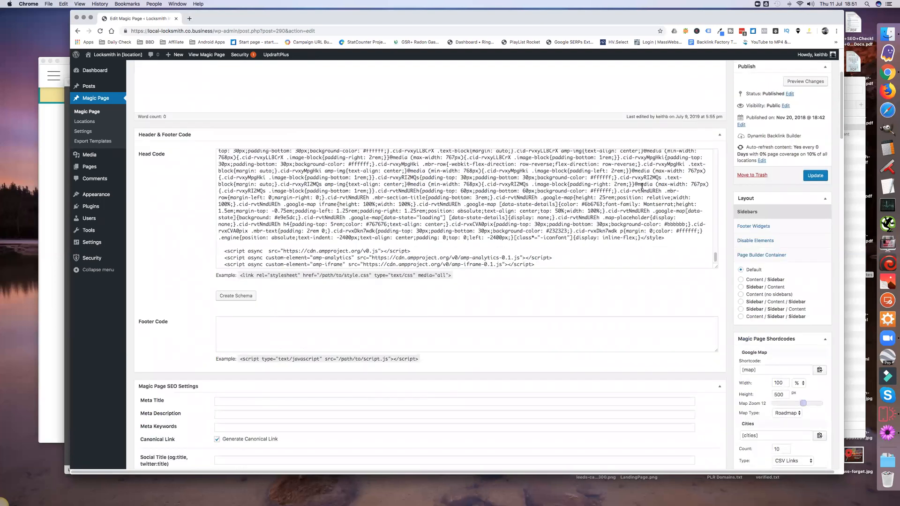
pyautogui.click(764, 137)
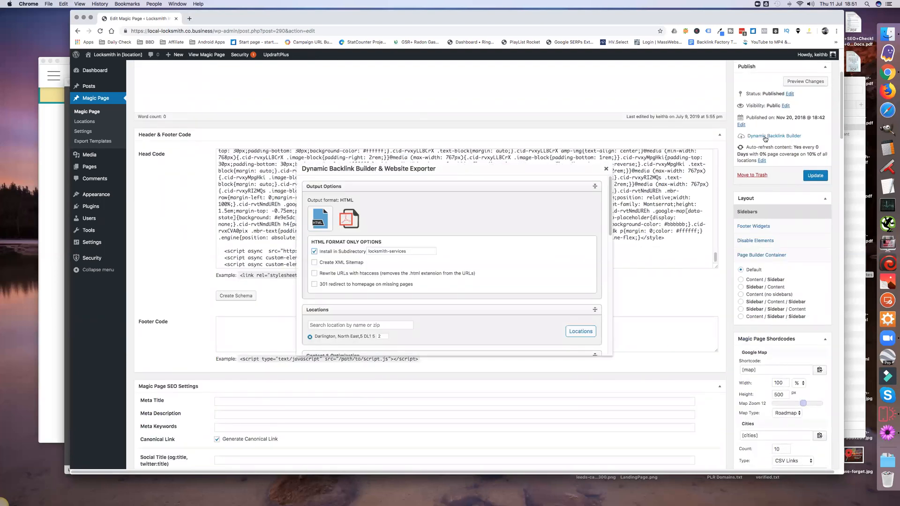
pyautogui.tripleClick(380, 251)
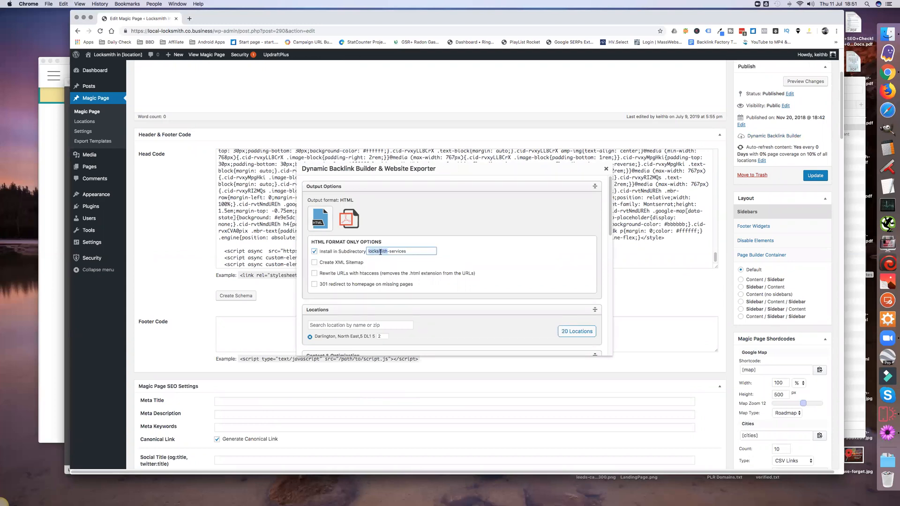
pyautogui.click(401, 274)
pyautogui.scroll(-2, 400, 270)
pyautogui.scroll(-5, 400, 267)
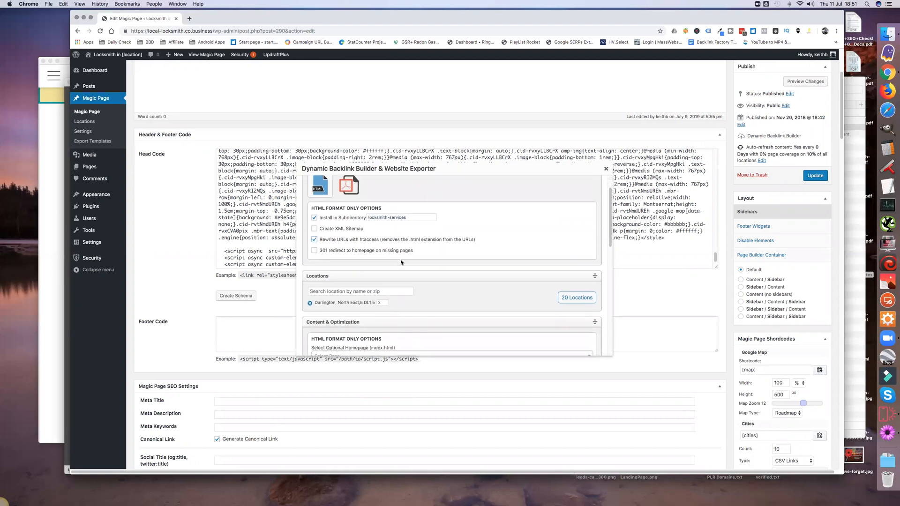
pyautogui.scroll(3, 354, 234)
pyautogui.click(314, 233)
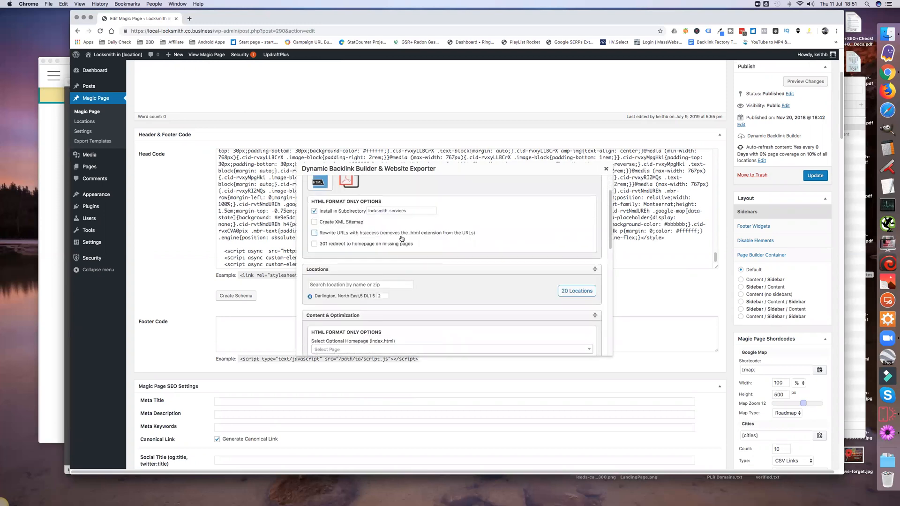
# Step: Review the remaining exporter settings, from locations to template, and export the location pages in HTML format
pyautogui.scroll(-1, 506, 244)
pyautogui.scroll(-3, 506, 244)
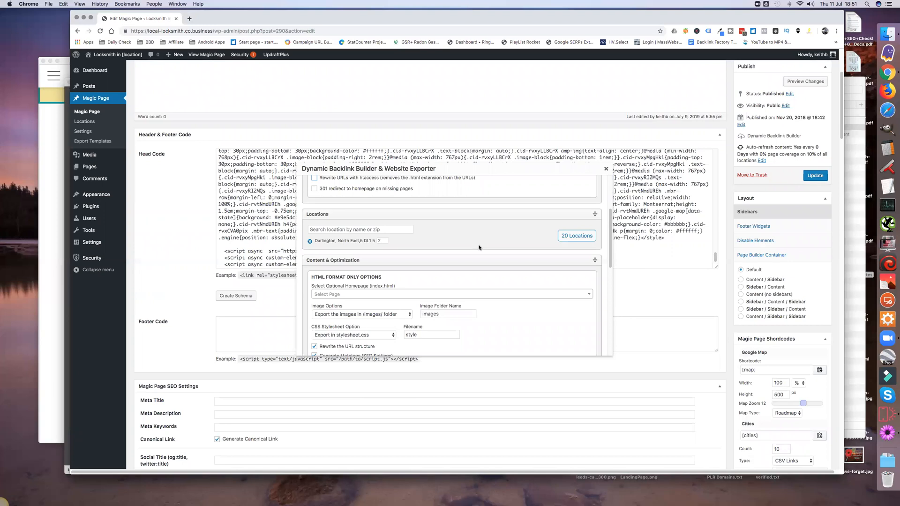
pyautogui.scroll(-3, 479, 247)
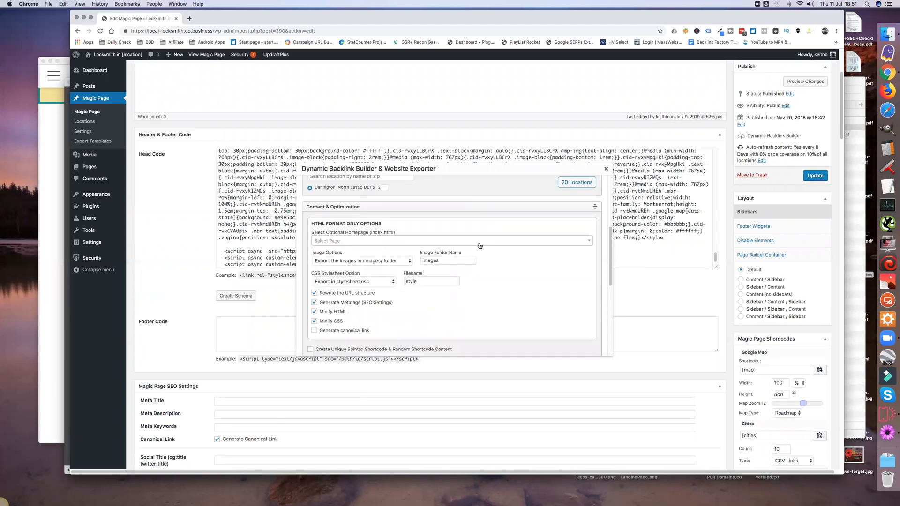
pyautogui.scroll(-10, 480, 246)
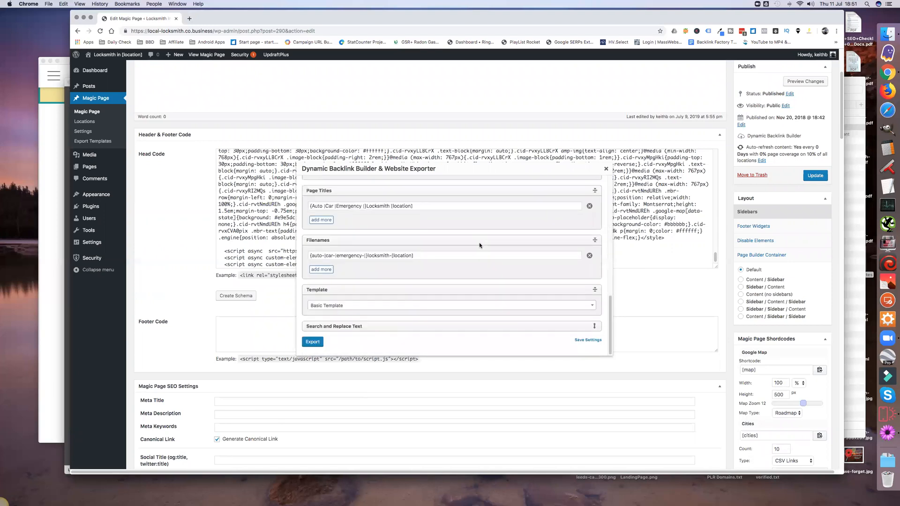
pyautogui.scroll(-3, 480, 244)
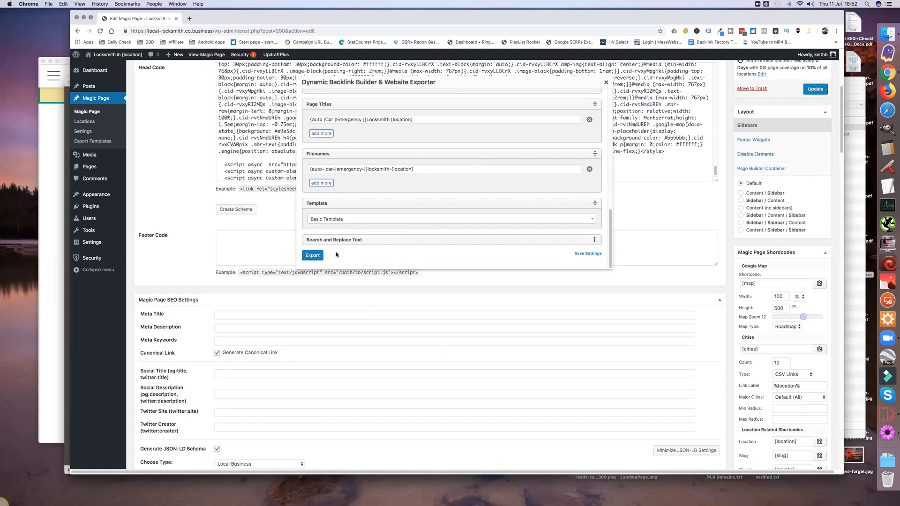
pyautogui.click(317, 257)
pyautogui.scroll(-3, 467, 205)
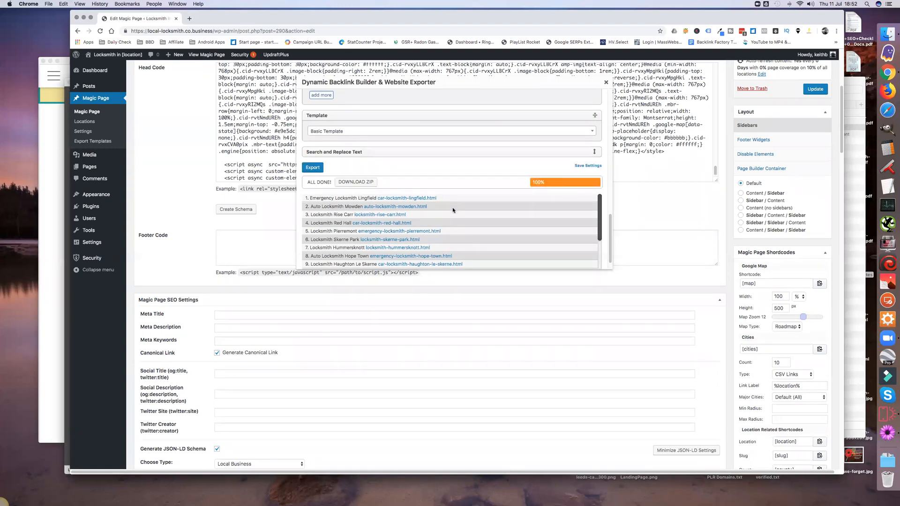
# Step: Download the exported pages as a zip archive and save it in the Downloads folder as download30.zip
pyautogui.click(369, 181)
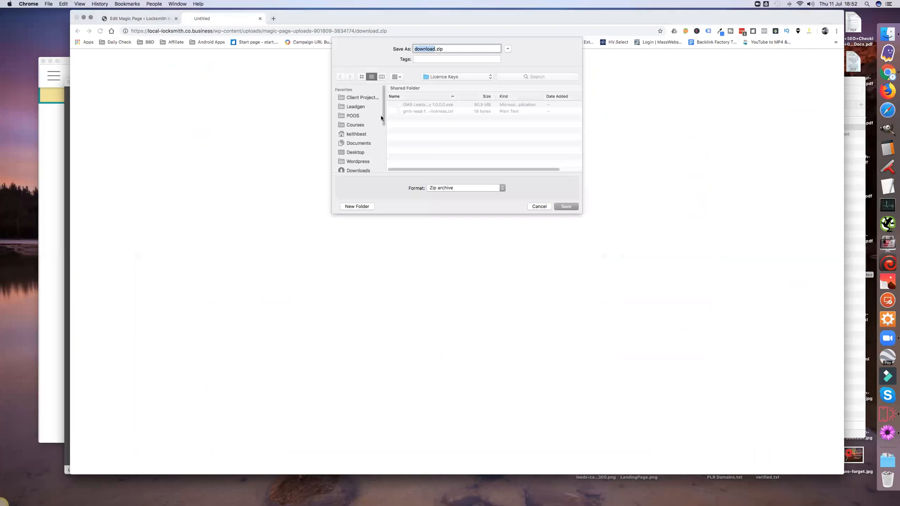
pyautogui.click(364, 172)
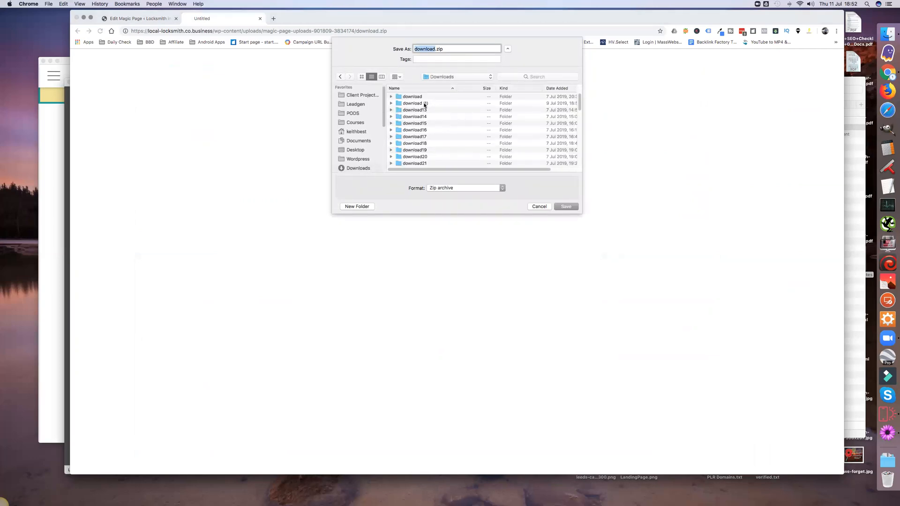
pyautogui.scroll(-10, 466, 142)
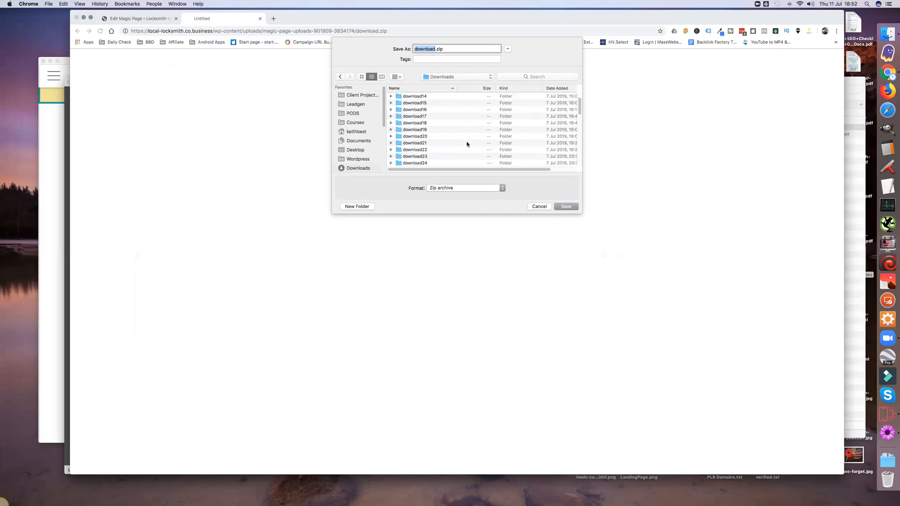
pyautogui.click(434, 49)
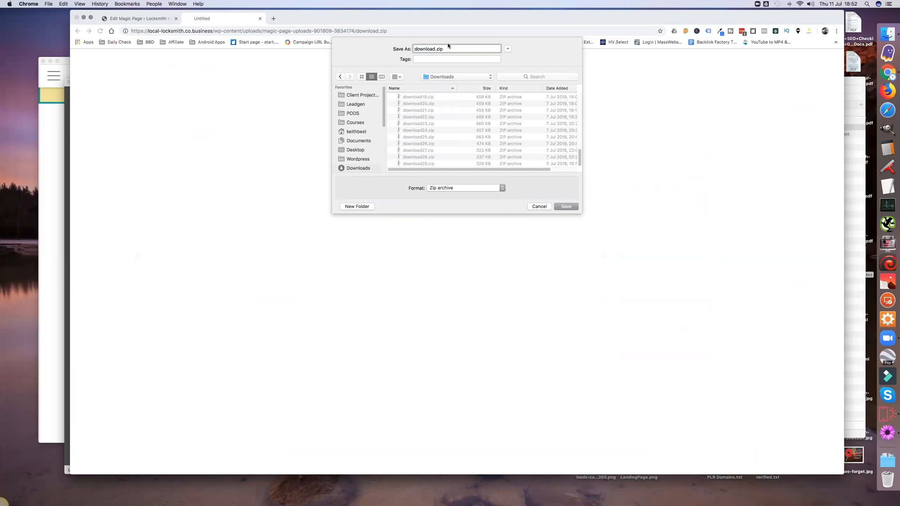
pyautogui.write('30')
pyautogui.press('Return')
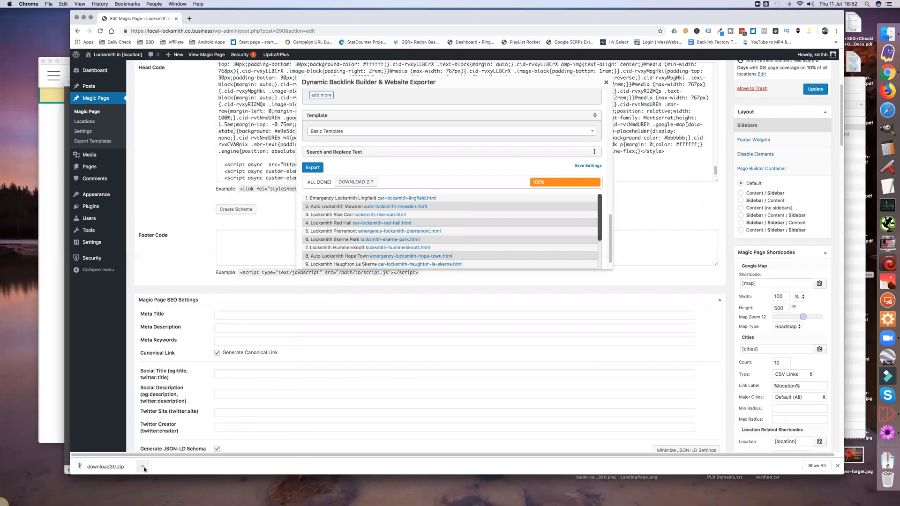
# Step: Open the downloaded download30.zip from the browser and close the exporter dialog
pyautogui.click(143, 466)
pyautogui.click(172, 472)
pyautogui.click(606, 83)
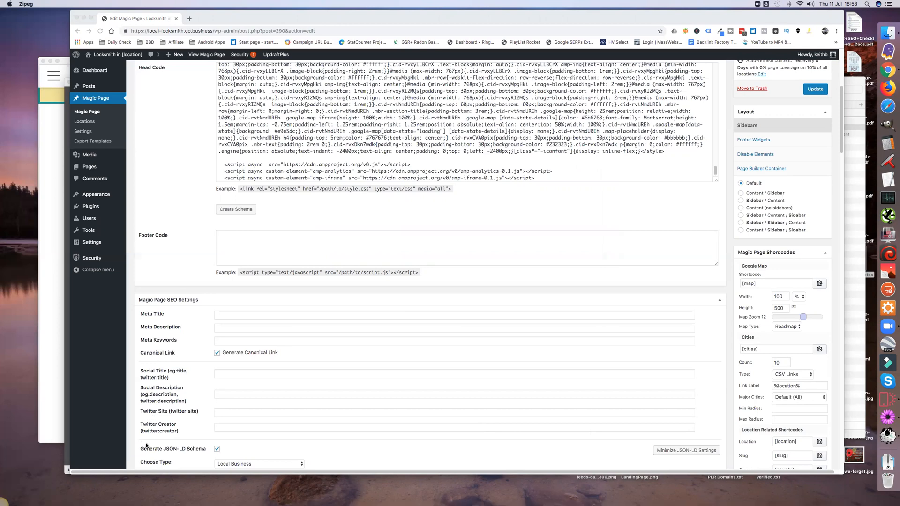
# Step: Switch to the Downloads folder in Finder, open download30.zip in Zipeg and extract it to the download30 folder
pyautogui.click(847, 168)
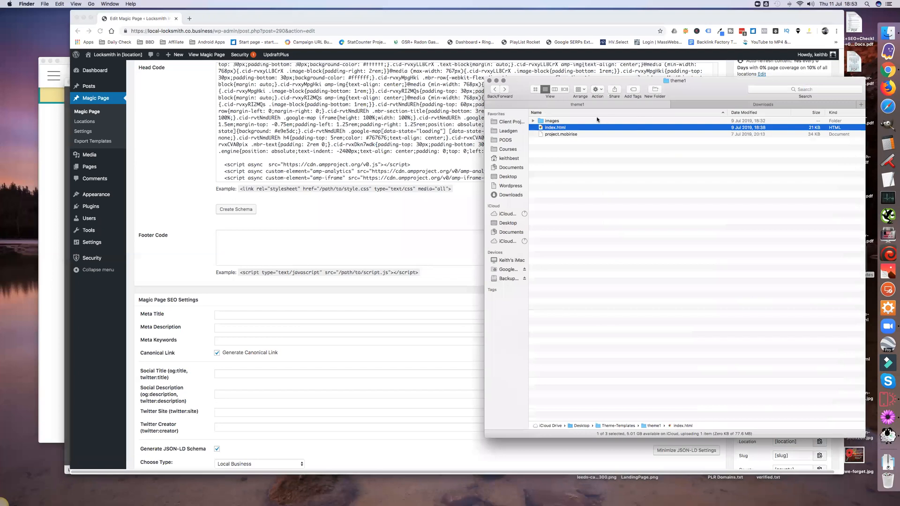
pyautogui.click(744, 105)
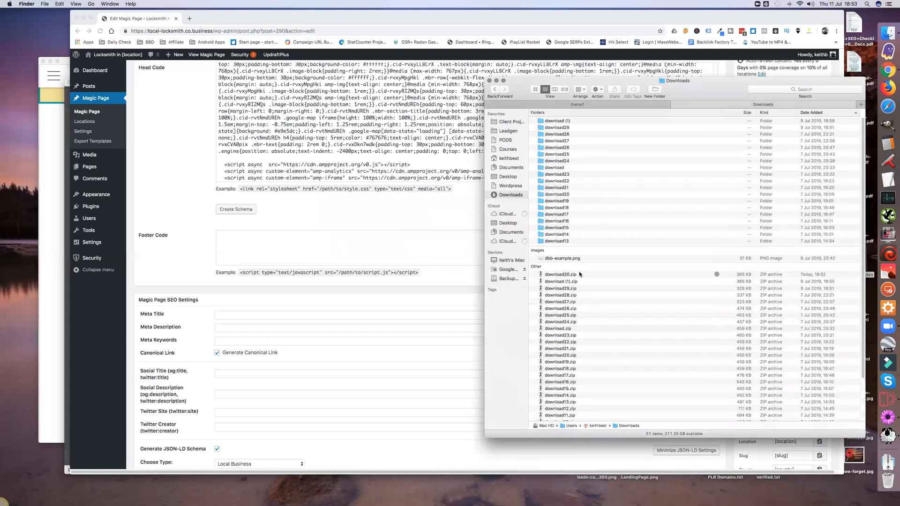
pyautogui.doubleClick(556, 276)
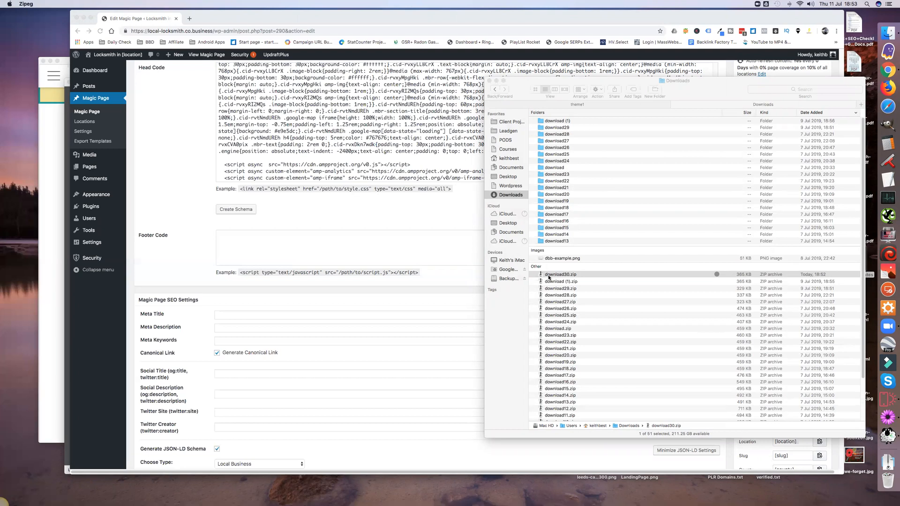
pyautogui.doubleClick(551, 276)
pyautogui.click(887, 437)
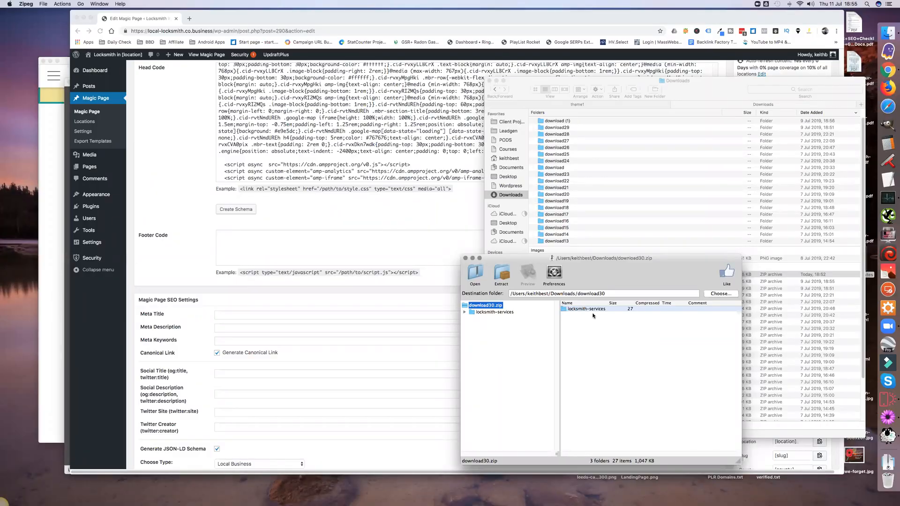
pyautogui.click(503, 278)
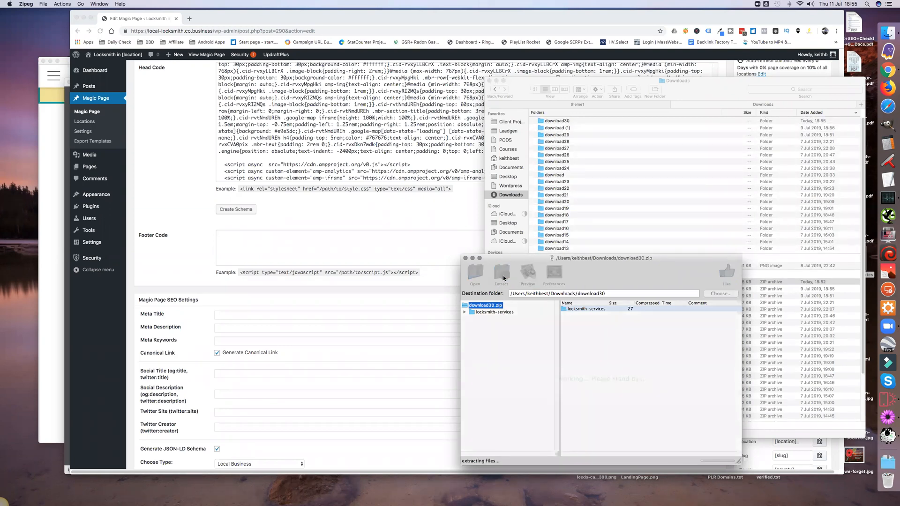
# Step: Open the extracted download30 folder and its locksmith-services subfolder in Finder
pyautogui.click(558, 123)
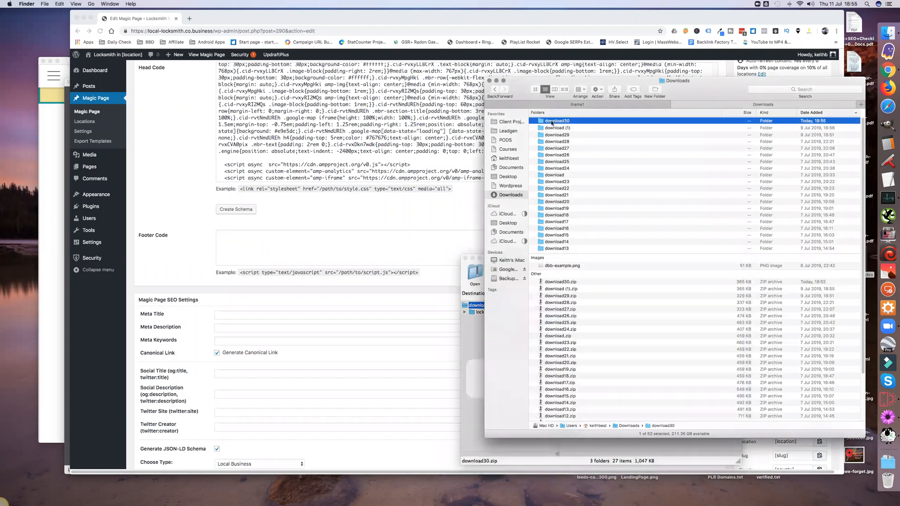
pyautogui.doubleClick(558, 121)
pyautogui.doubleClick(551, 122)
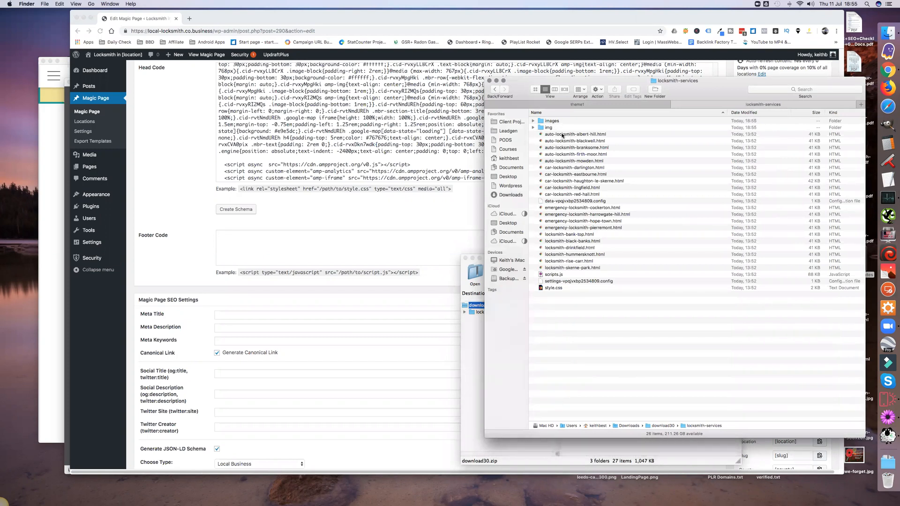
# Step: Open auto-locksmith-albert-hill.html from the exported pages in Chrome and review its text, video, content sections, map and nearby area links
pyautogui.click(564, 136)
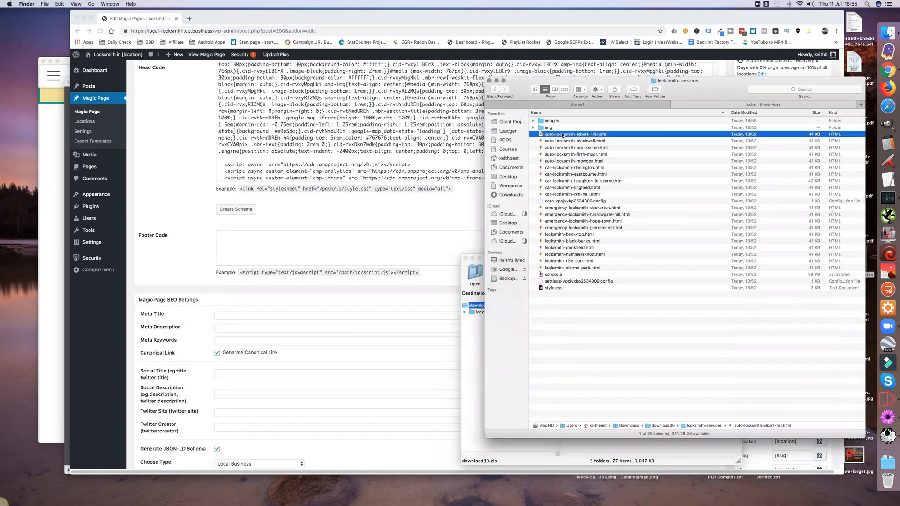
pyautogui.doubleClick(563, 135)
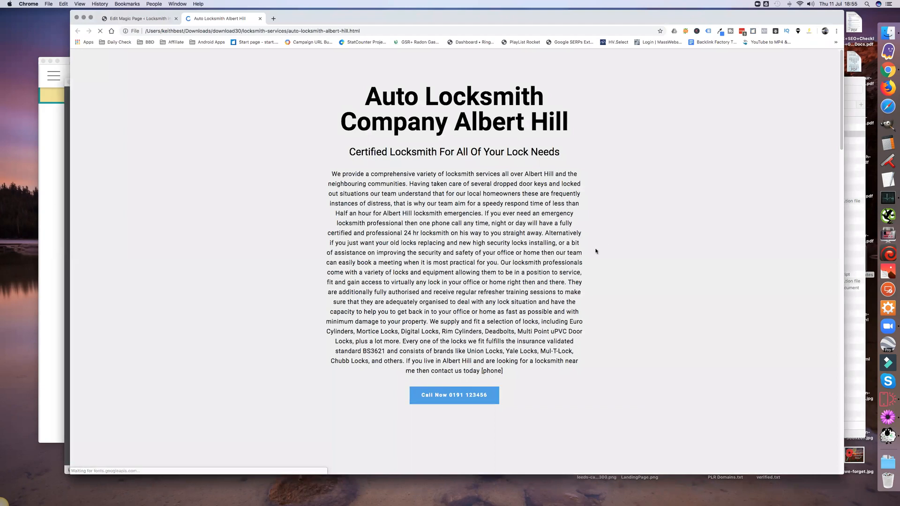
pyautogui.scroll(-3, 596, 247)
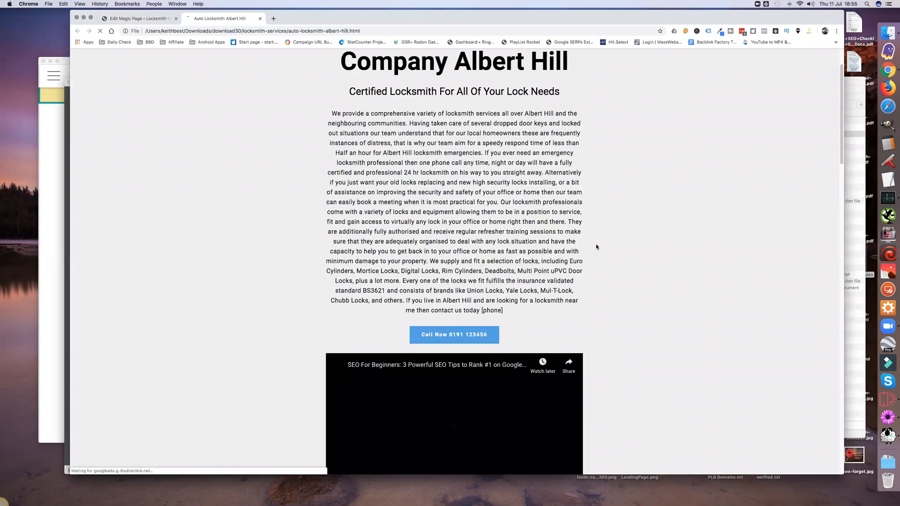
pyautogui.scroll(-5, 596, 246)
pyautogui.scroll(-10, 597, 245)
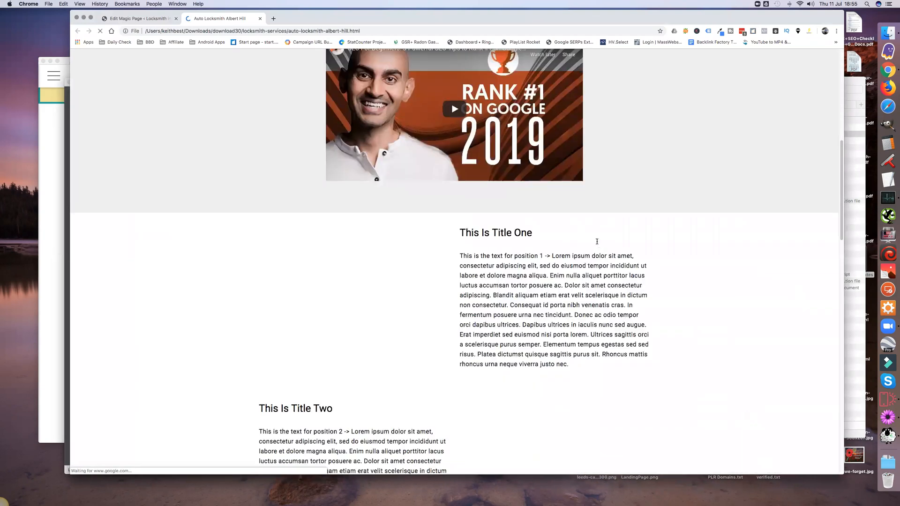
pyautogui.scroll(-4, 597, 244)
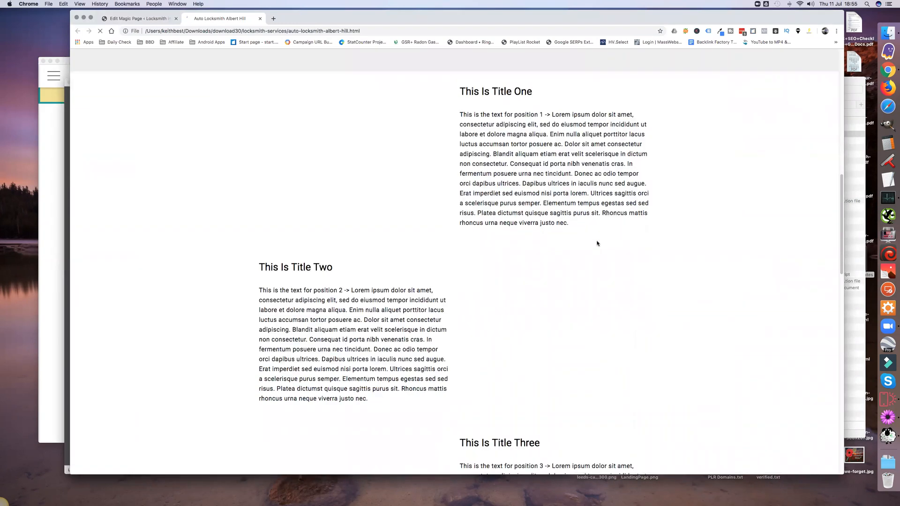
pyautogui.scroll(-4, 597, 243)
pyautogui.scroll(-20, 597, 241)
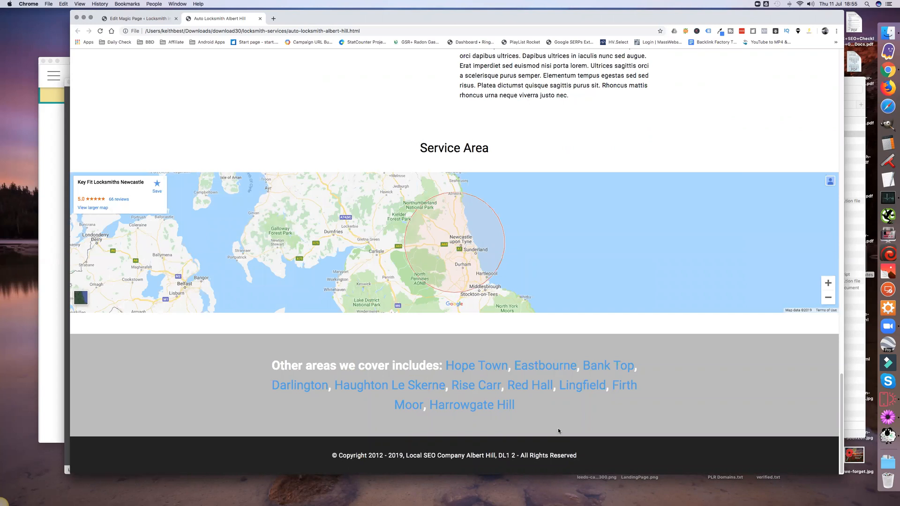
pyautogui.scroll(15, 556, 427)
pyautogui.scroll(10, 557, 425)
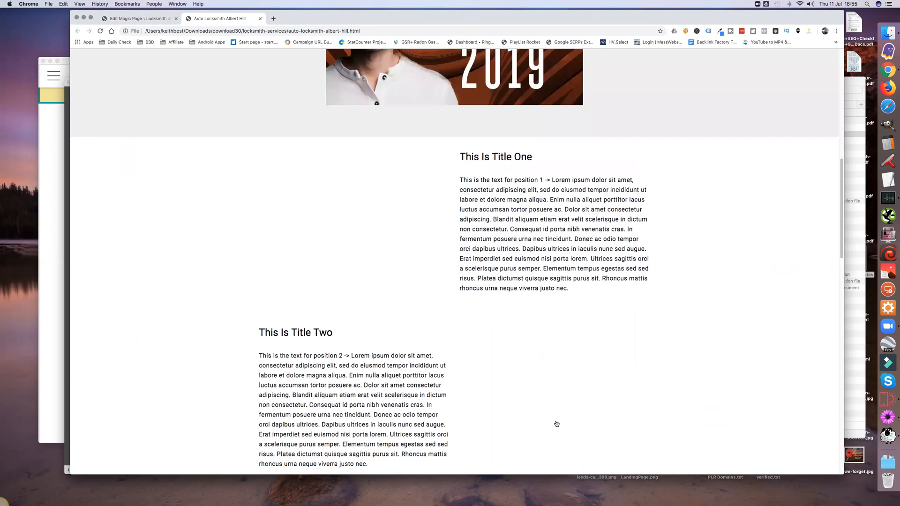
pyautogui.scroll(10, 556, 424)
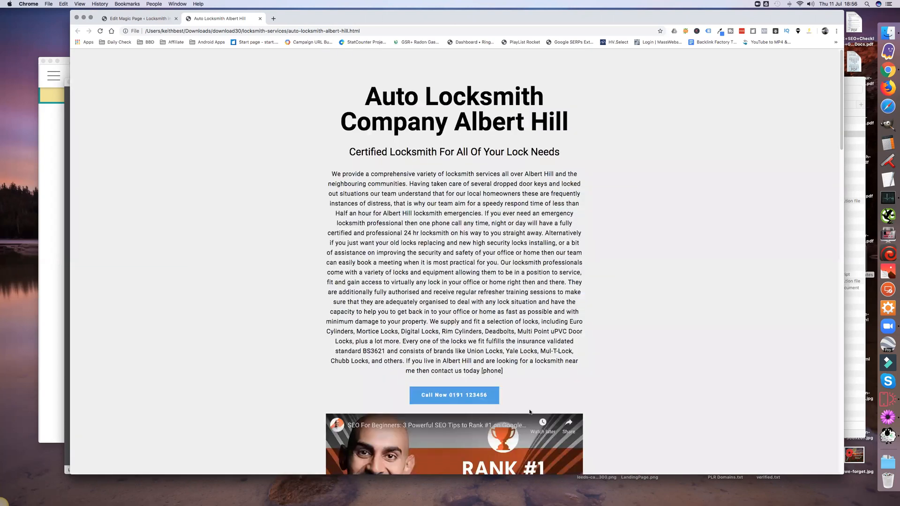
# Step: Switch to Finder and view the images folder inside the theme1 template
pyautogui.click(850, 379)
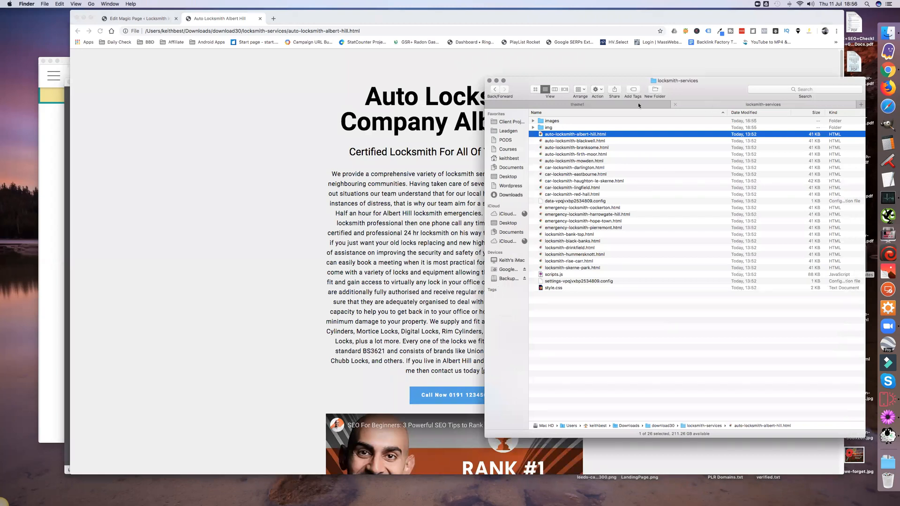
pyautogui.click(623, 103)
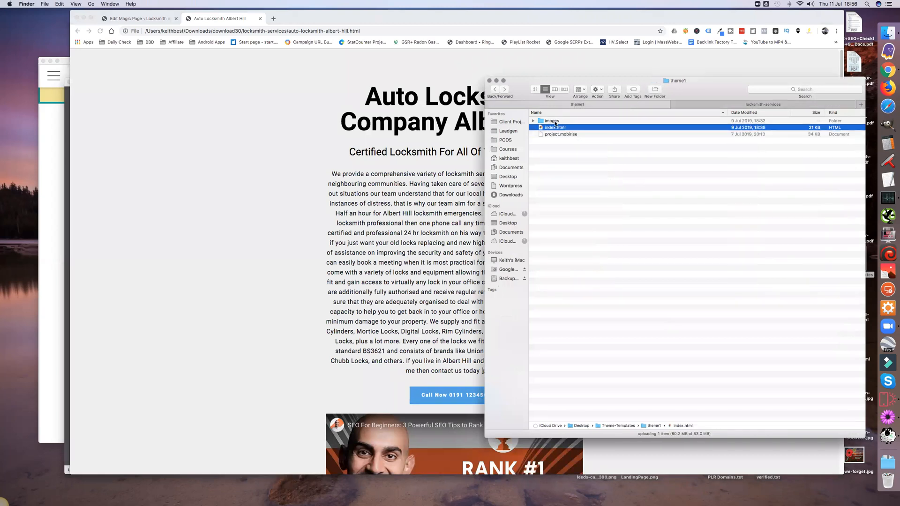
pyautogui.doubleClick(556, 122)
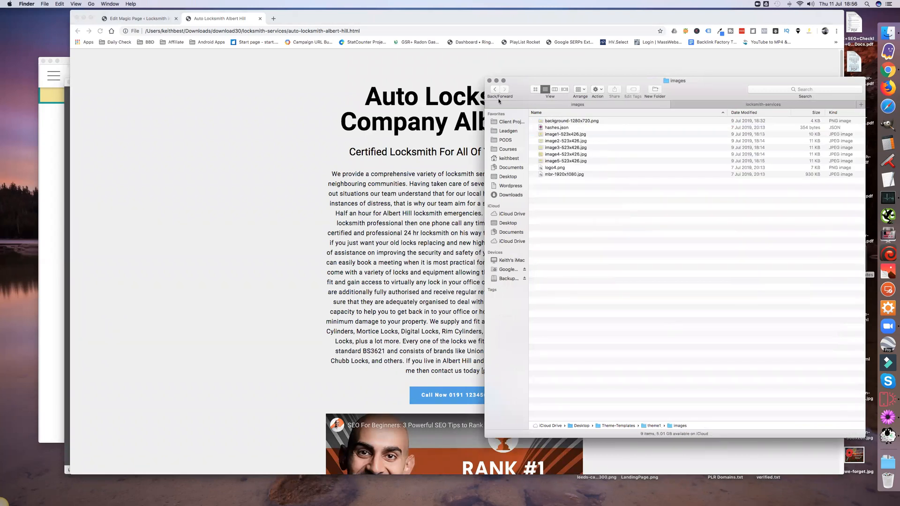
# Step: Return to the Theme-Templates folder, open theme2's images folder and select image1-523x426.jpg
pyautogui.click(495, 90)
pyautogui.click(494, 90)
pyautogui.click(548, 128)
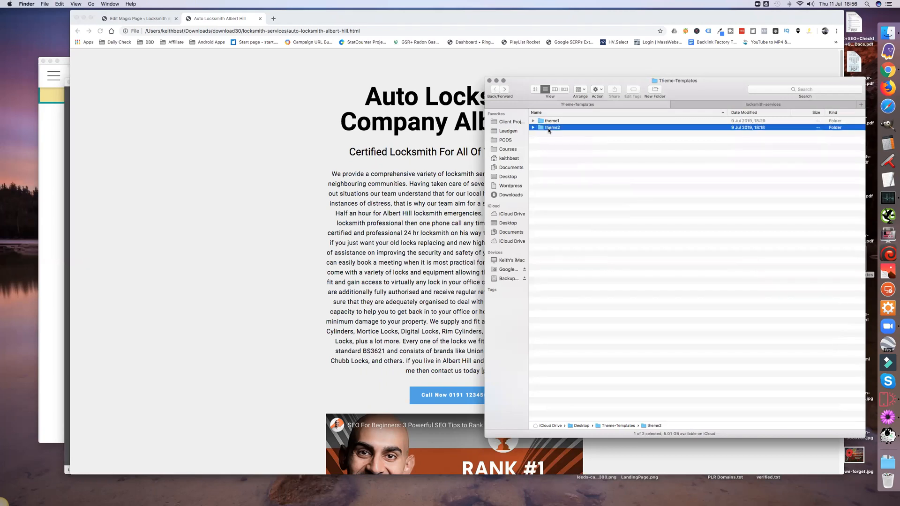
pyautogui.doubleClick(549, 130)
pyautogui.doubleClick(553, 121)
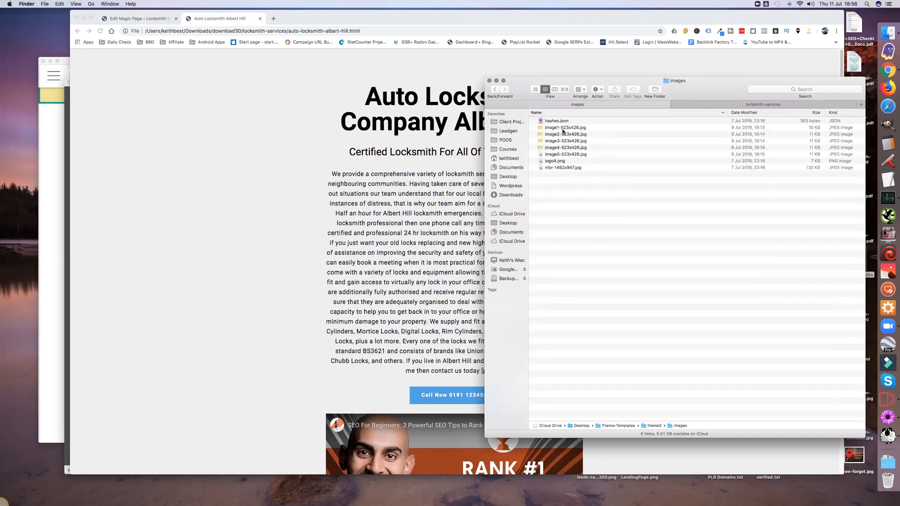
pyautogui.click(552, 127)
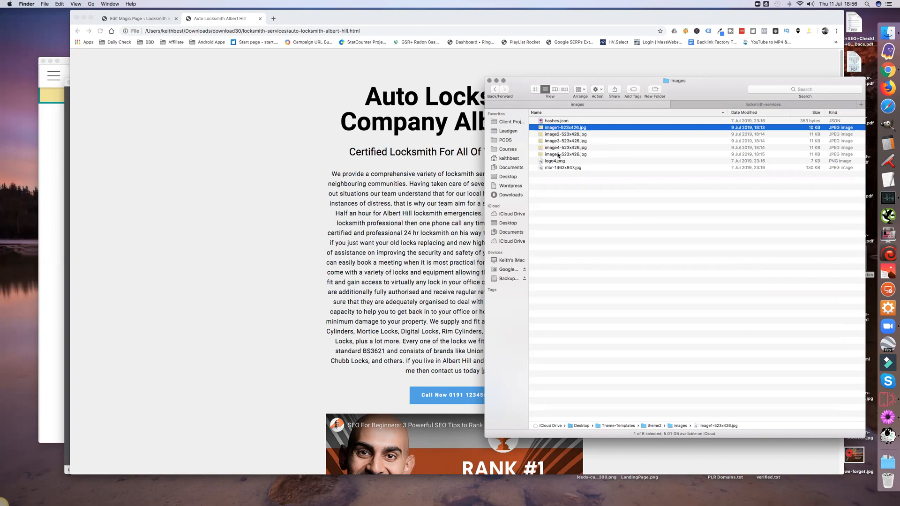
pyautogui.click(558, 154)
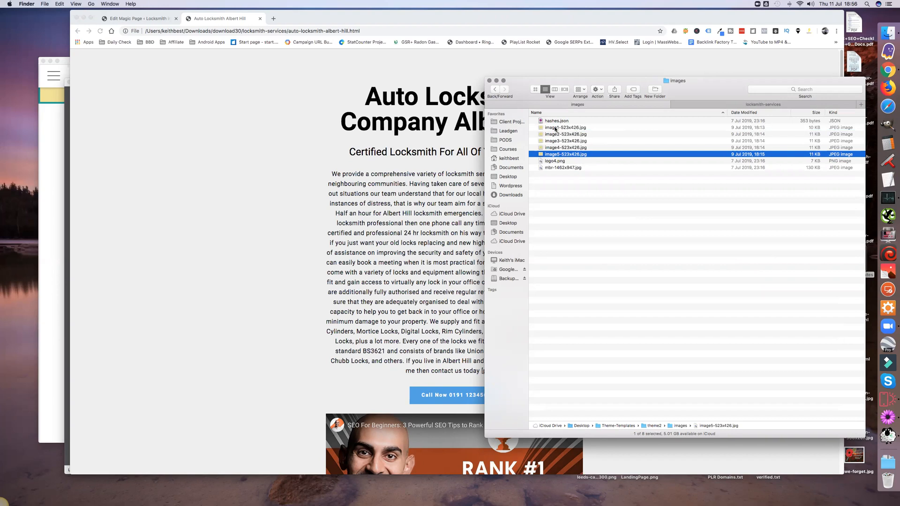
pyautogui.click(555, 129)
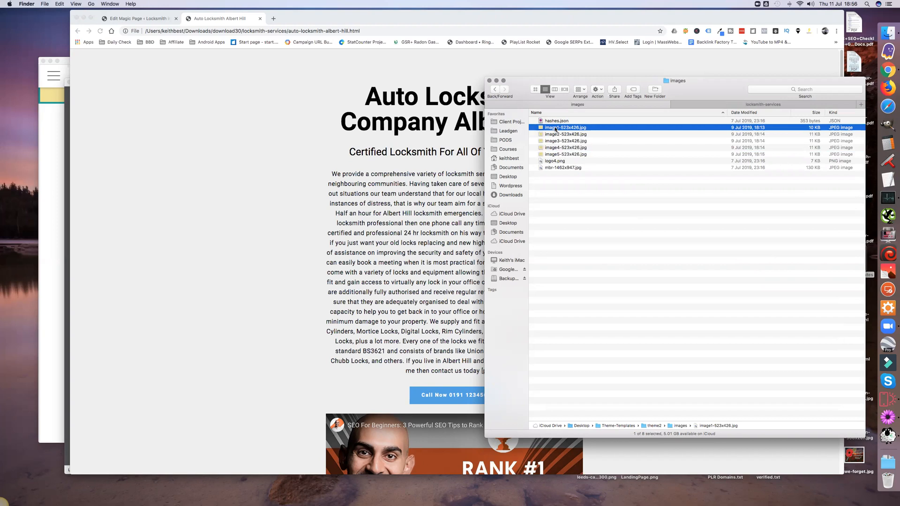
# Step: Copy image1-523x426.jpg through image5-523x426.jpg from theme2's images folder into the images folder of the exported locksmith-services pages
pyautogui.click(731, 104)
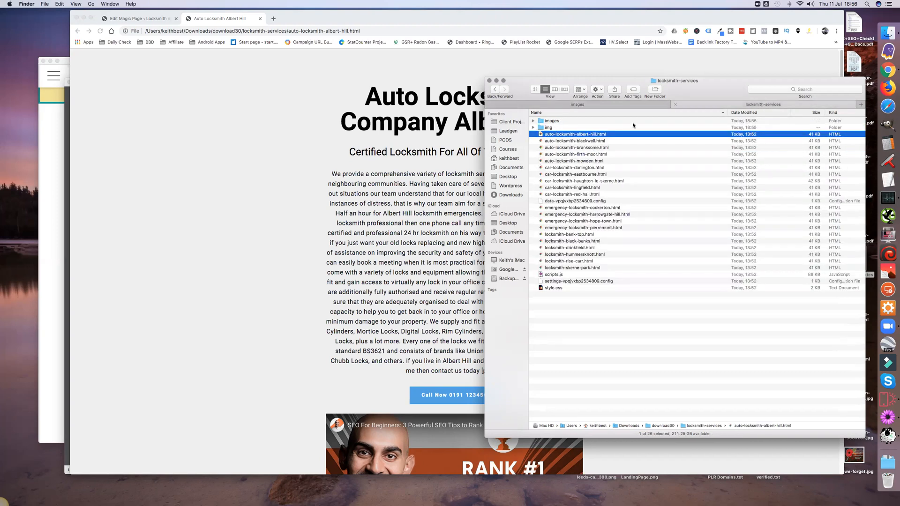
pyautogui.doubleClick(556, 121)
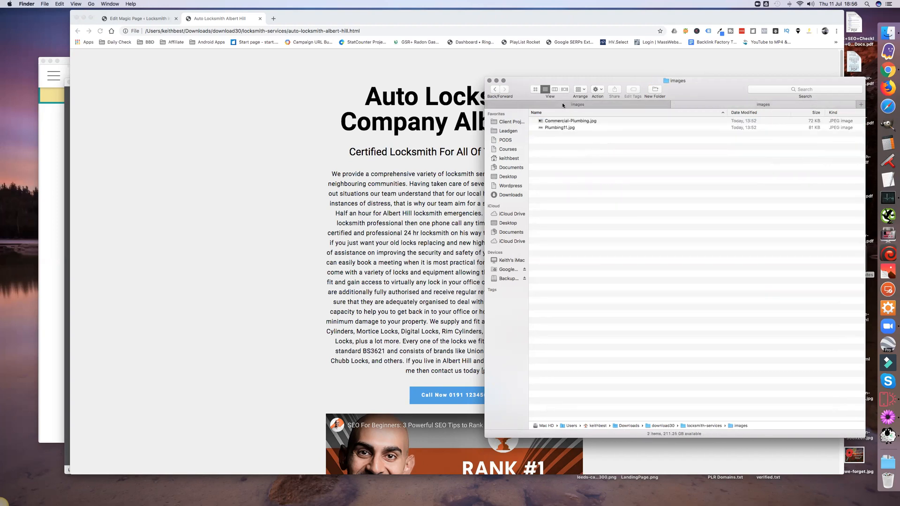
pyautogui.click(562, 105)
pyautogui.keyDown('shift'); pyautogui.click(555, 154); pyautogui.keyUp('shift')
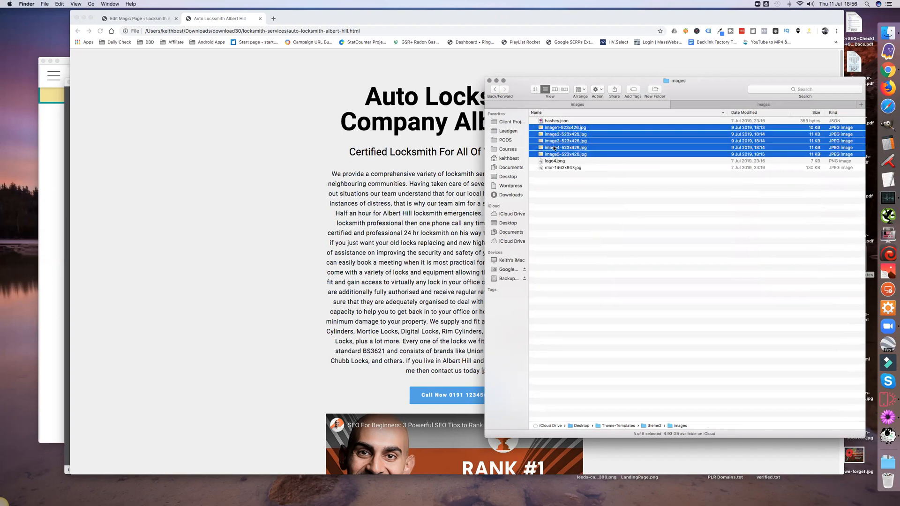
pyautogui.moveTo(739, 105); pyautogui.dragTo(691, 125)
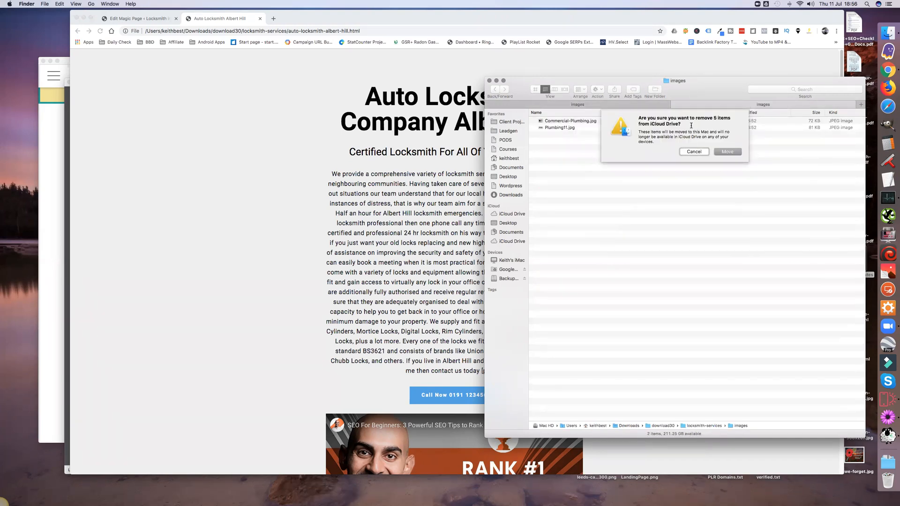
pyautogui.click(694, 151)
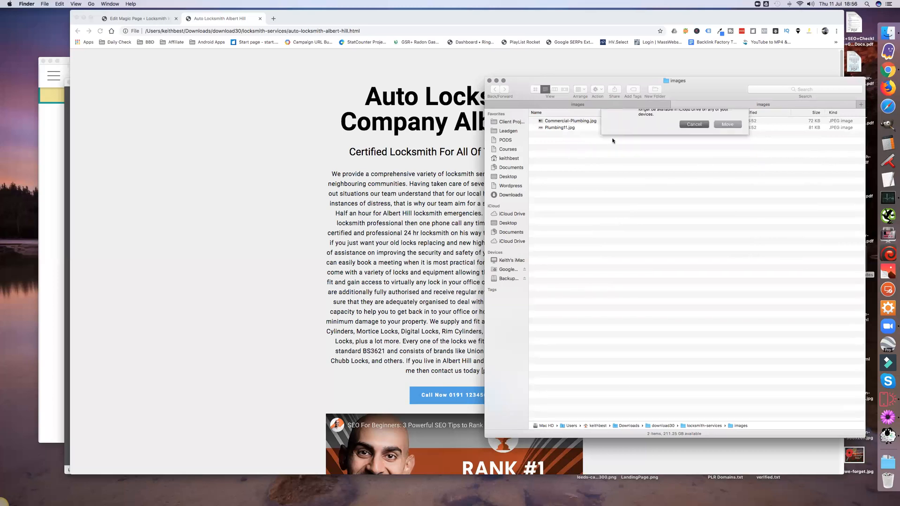
pyautogui.click(724, 104)
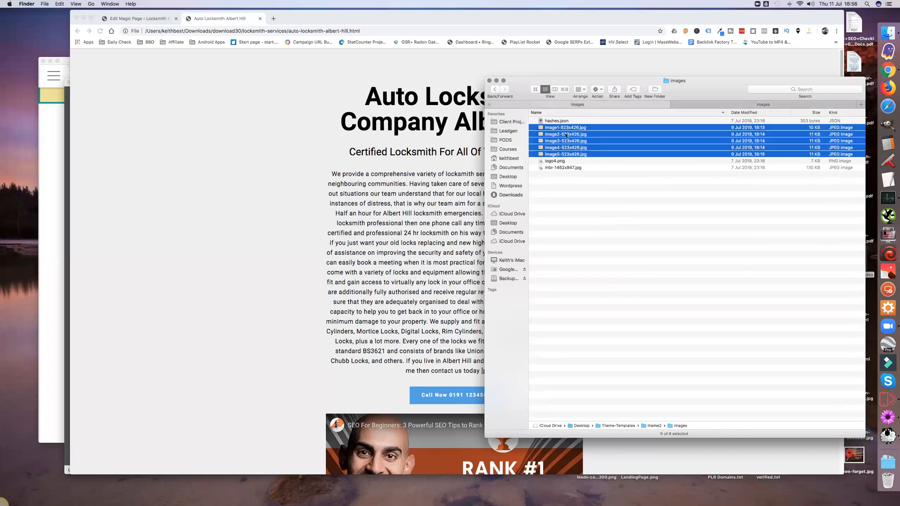
pyautogui.rightClick(568, 137)
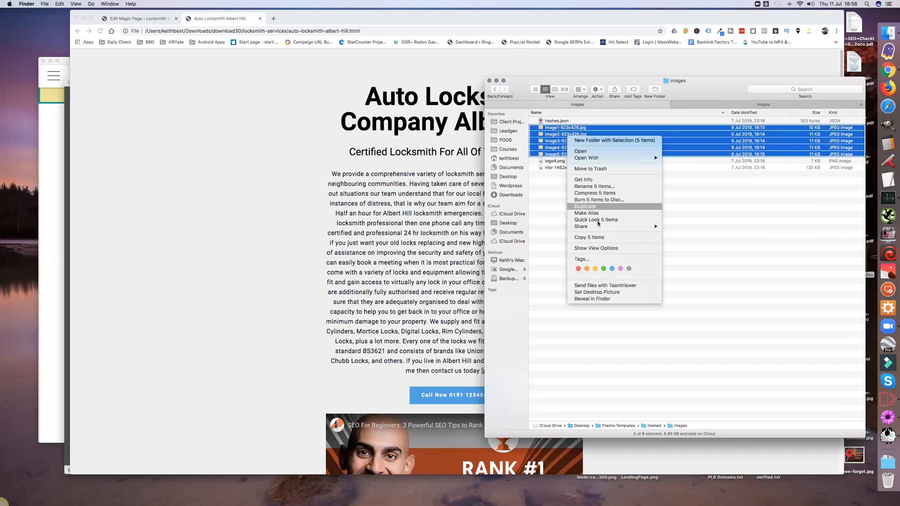
pyautogui.click(591, 237)
pyautogui.click(765, 105)
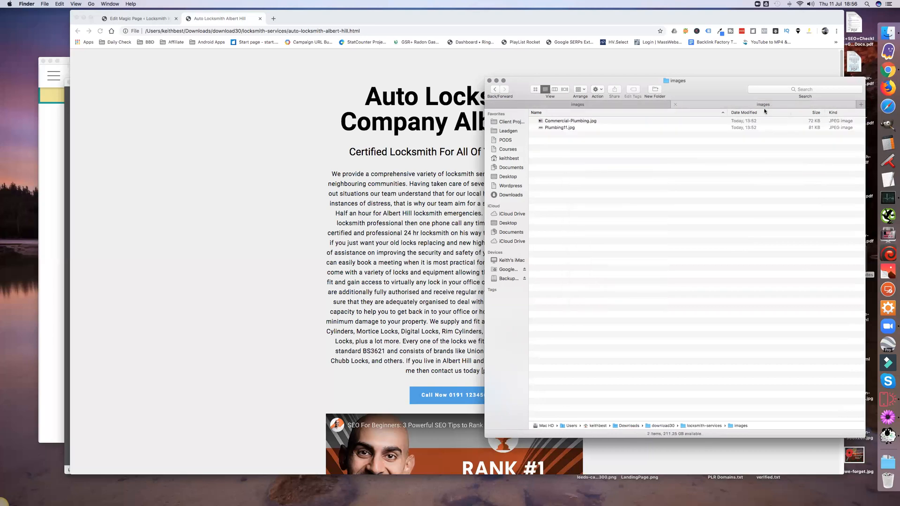
pyautogui.rightClick(603, 217)
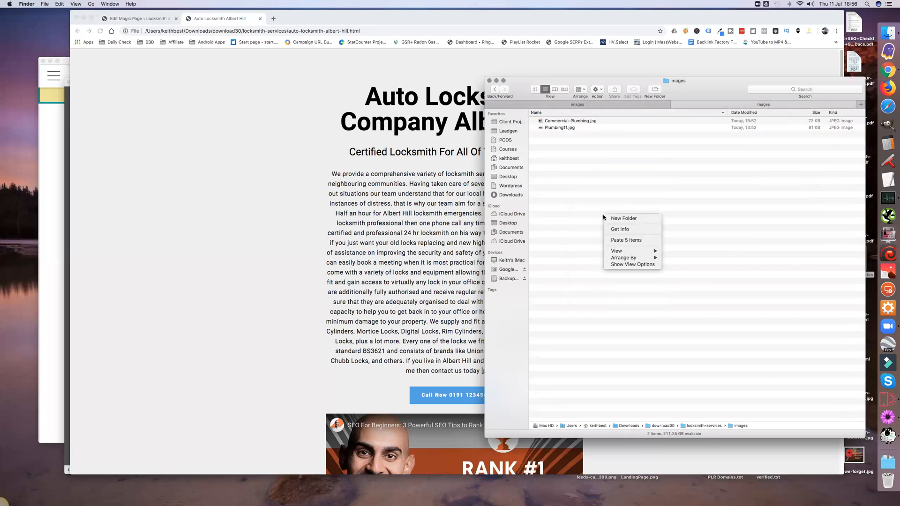
pyautogui.click(623, 238)
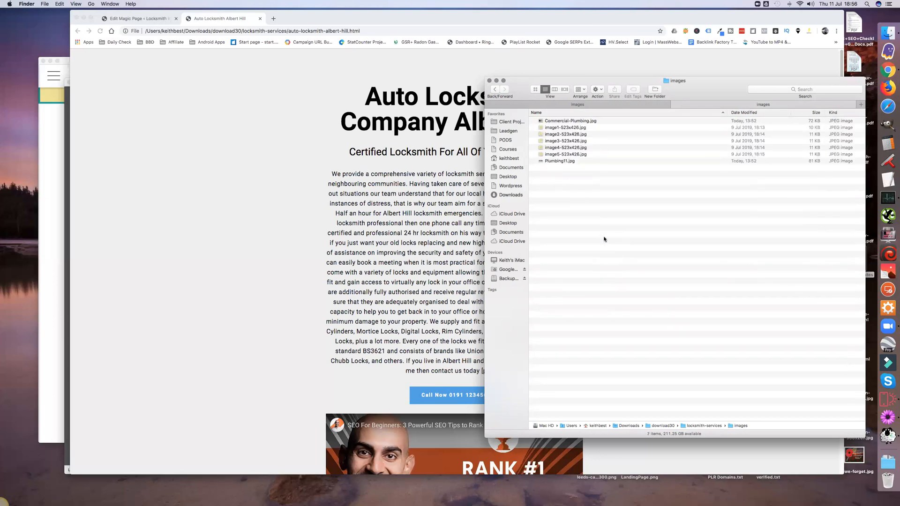
# Step: Switch to Chrome, reload the Auto Locksmith Albert Hill page and check the images in its content sections
pyautogui.click(342, 231)
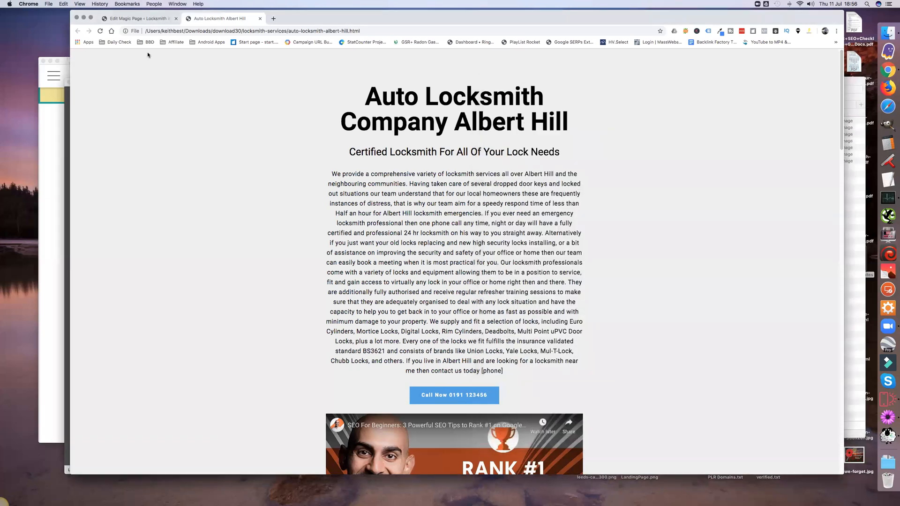
pyautogui.click(100, 32)
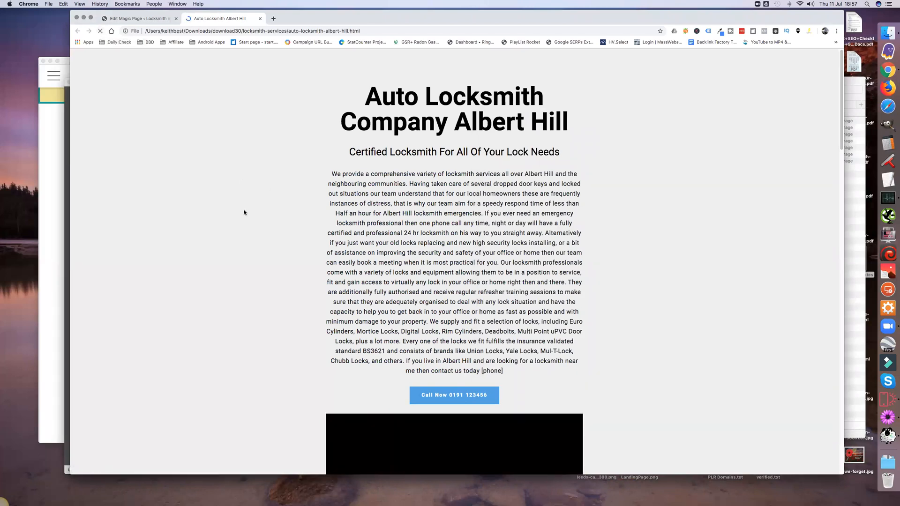
pyautogui.scroll(-6, 244, 209)
pyautogui.scroll(-8, 243, 207)
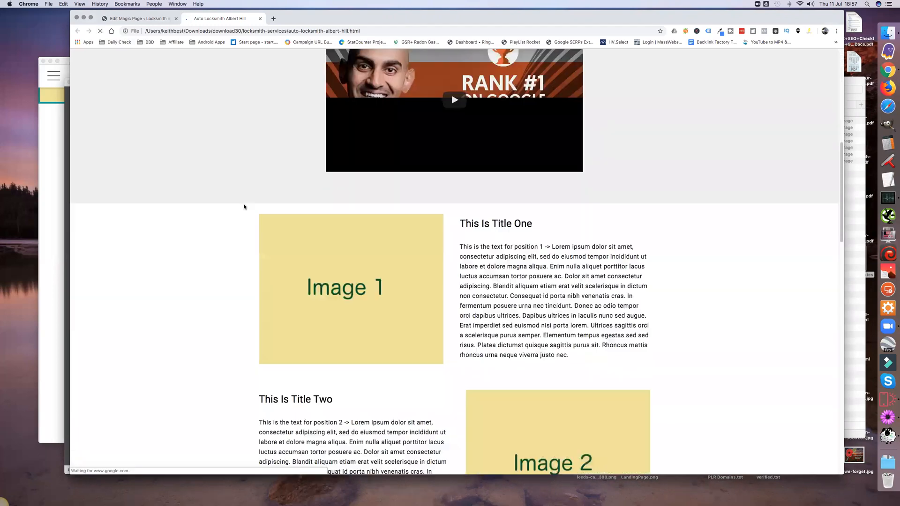
pyautogui.scroll(-8, 244, 205)
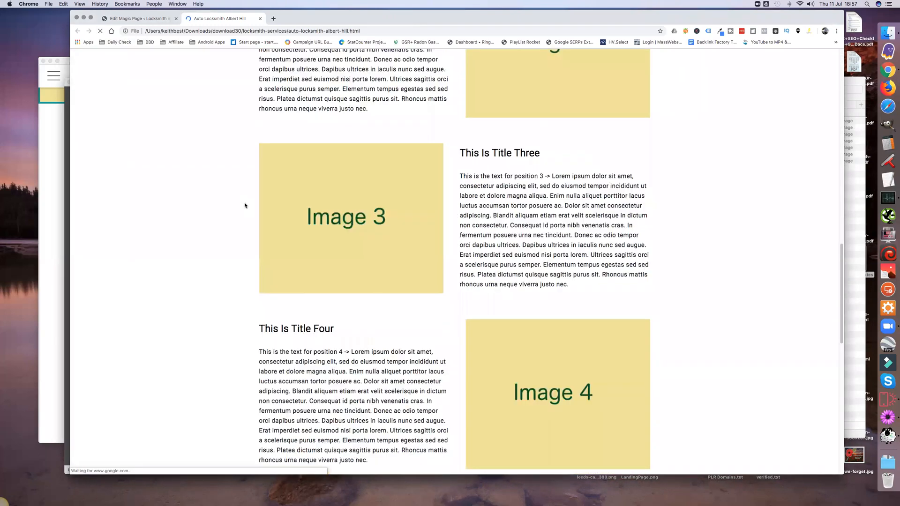
pyautogui.scroll(-8, 245, 205)
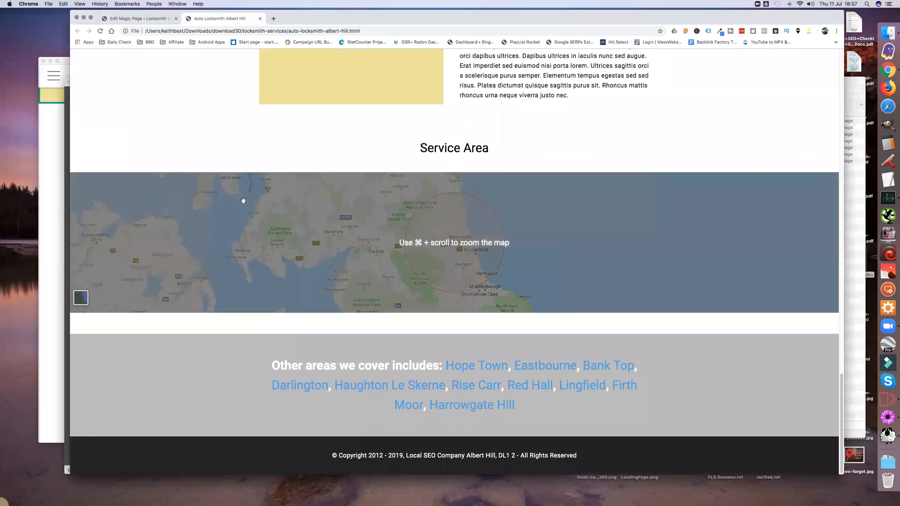
pyautogui.scroll(7, 243, 203)
pyautogui.scroll(15, 244, 203)
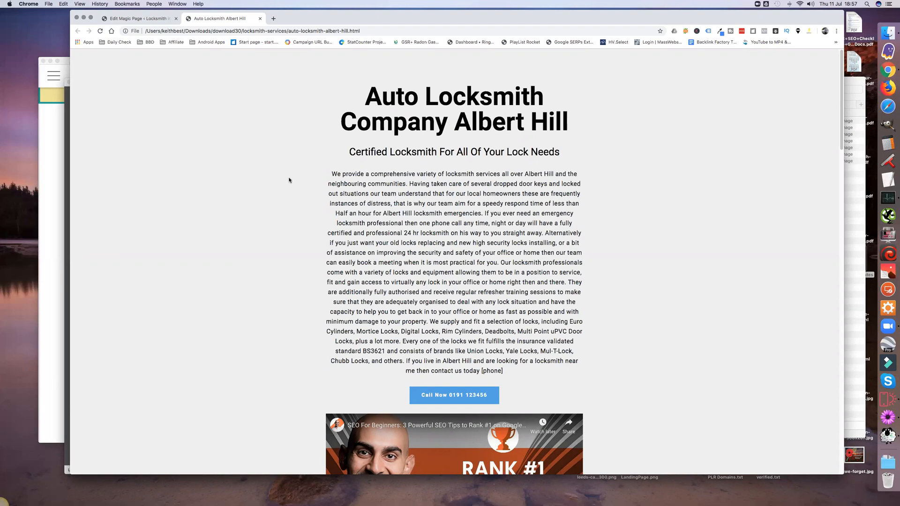
# Step: Return to the Magic Page editor in WordPress and go to the Magic Page Spintax Shortcodes section
pyautogui.click(162, 19)
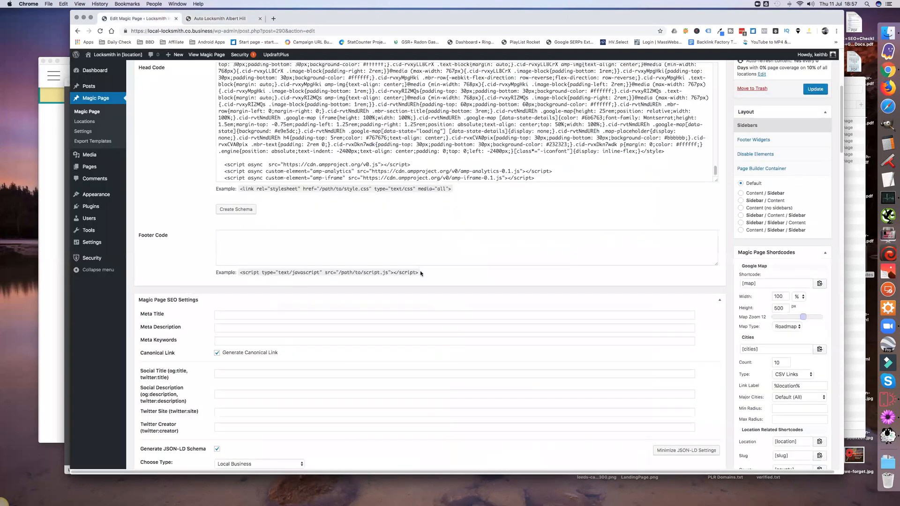
pyautogui.scroll(3, 417, 268)
pyautogui.scroll(2, 420, 267)
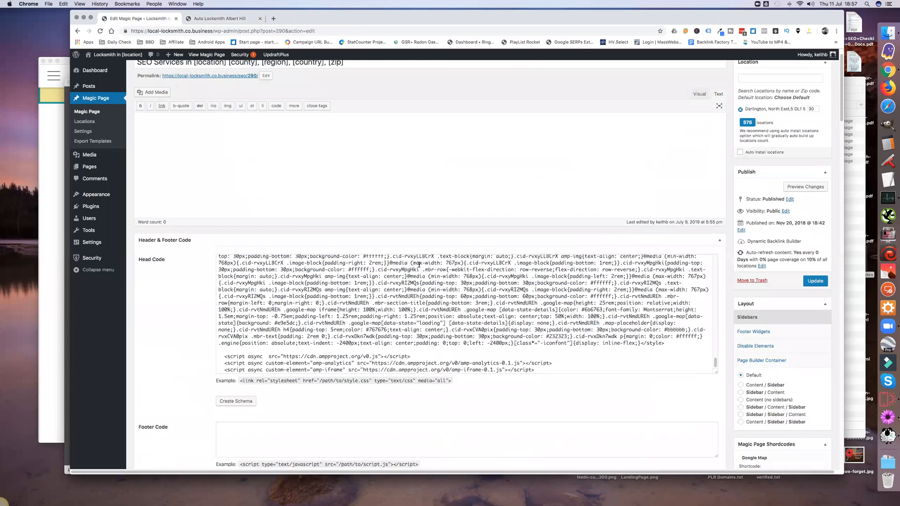
pyautogui.scroll(-15, 418, 262)
pyautogui.scroll(-10, 419, 262)
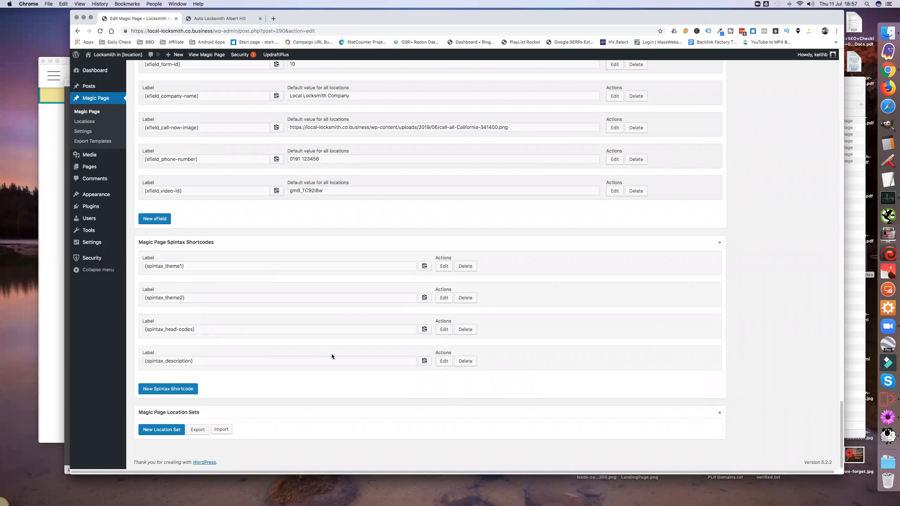
# Step: Open the {spintax_head-codes} shortcode for editing and copy the Theme 1 head code, from the amp-boilerplate style to the amp-iframe script
pyautogui.click(444, 330)
pyautogui.scroll(-5, 717, 384)
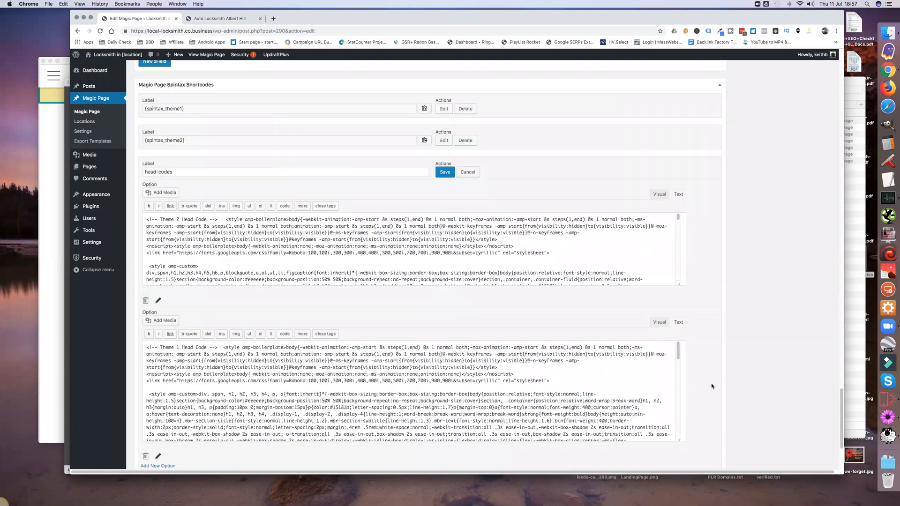
pyautogui.click(272, 329)
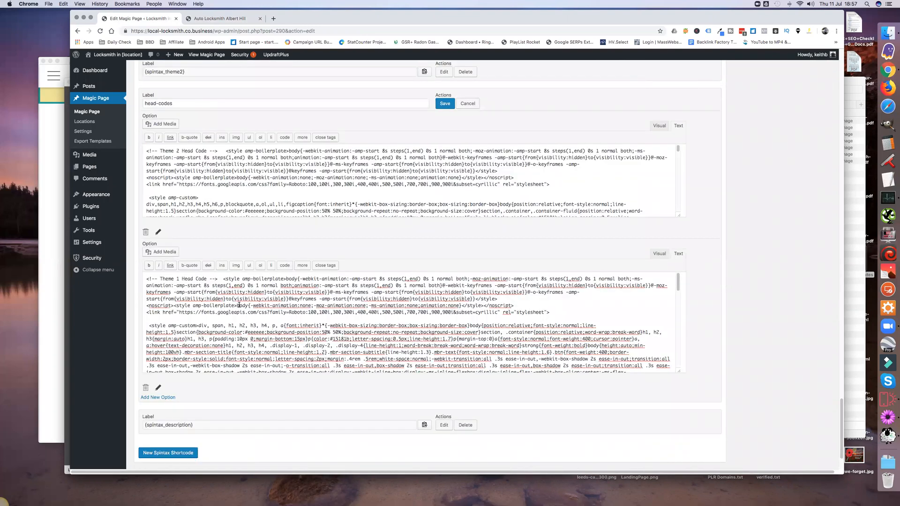
pyautogui.moveTo(226, 279); pyautogui.dragTo(347, 400)
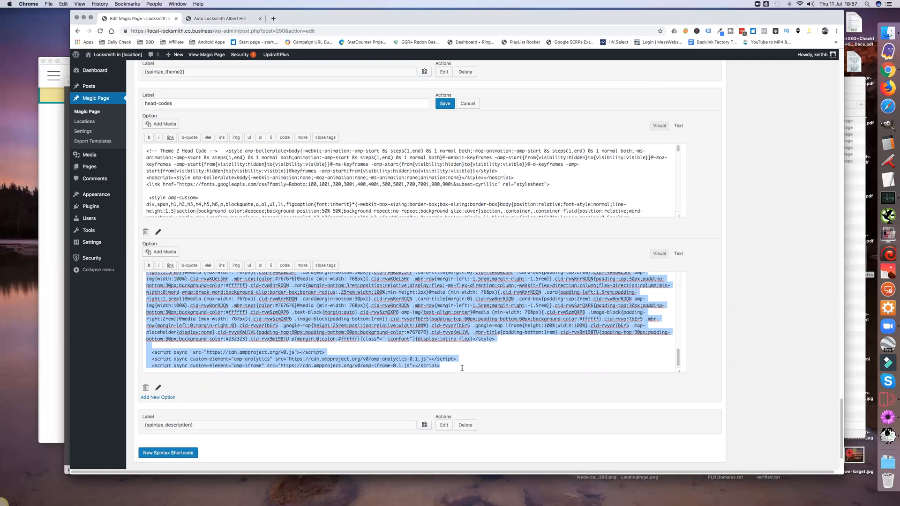
# Step: Replace the Magic Page's entire Head Code with the copied Theme 1 head code and update the page
pyautogui.scroll(20, 725, 269)
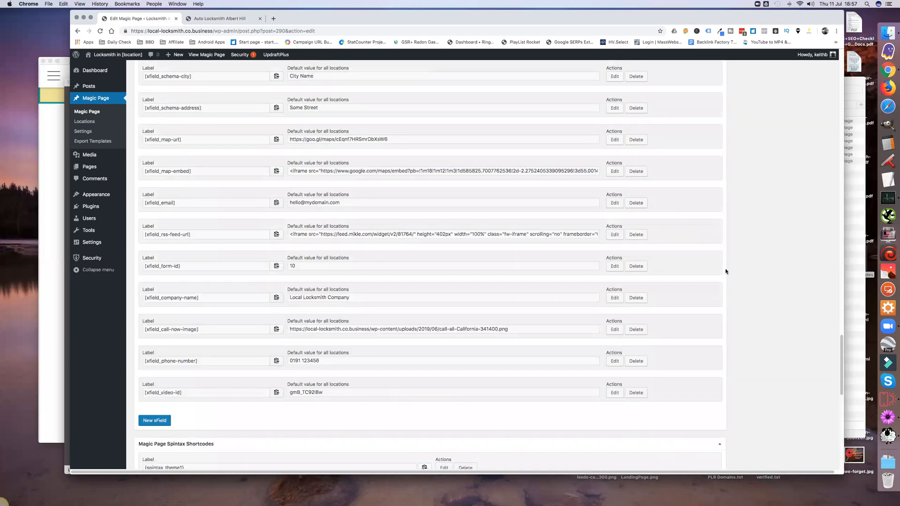
pyautogui.scroll(8, 726, 270)
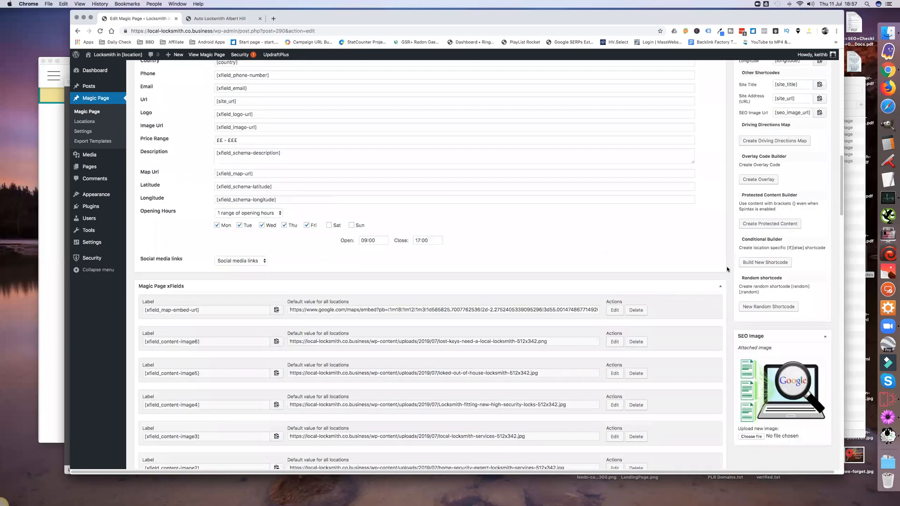
pyautogui.scroll(10, 727, 266)
pyautogui.click(603, 248)
pyautogui.press('super+a')
pyautogui.press('BackSpace')
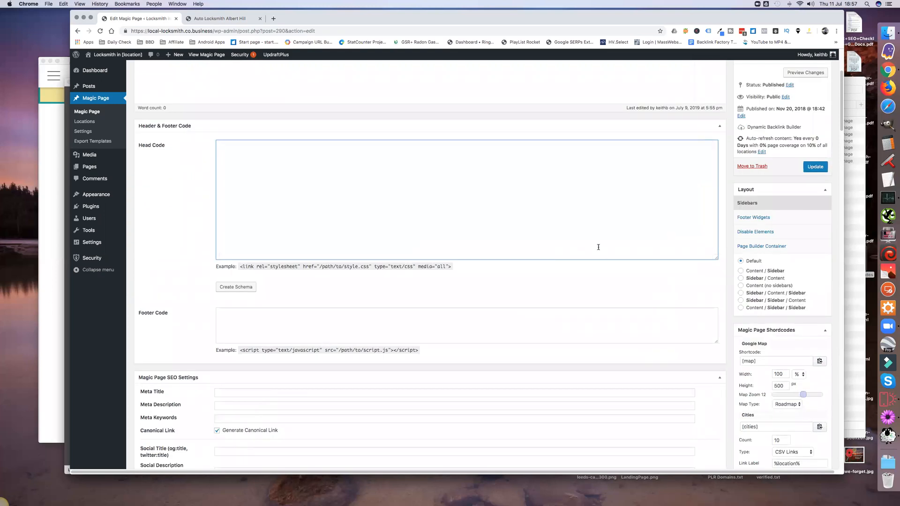
pyautogui.press('super+v')
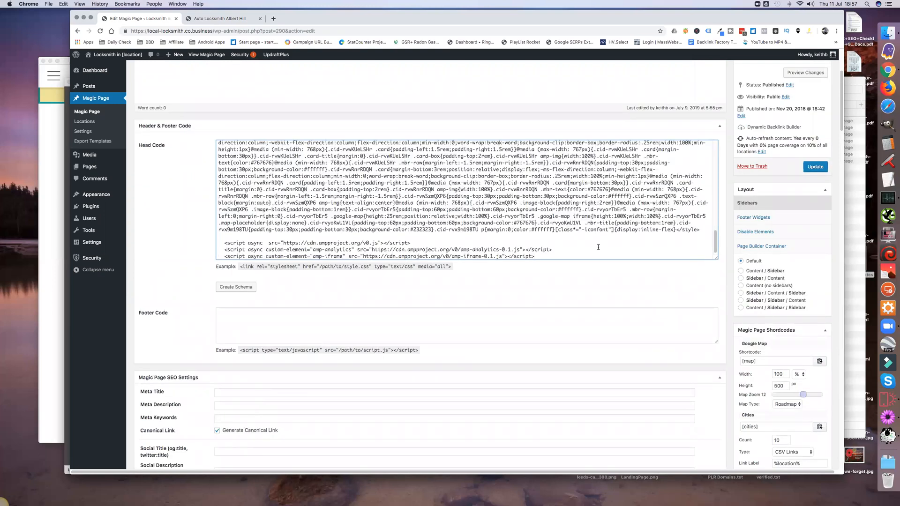
pyautogui.click(815, 167)
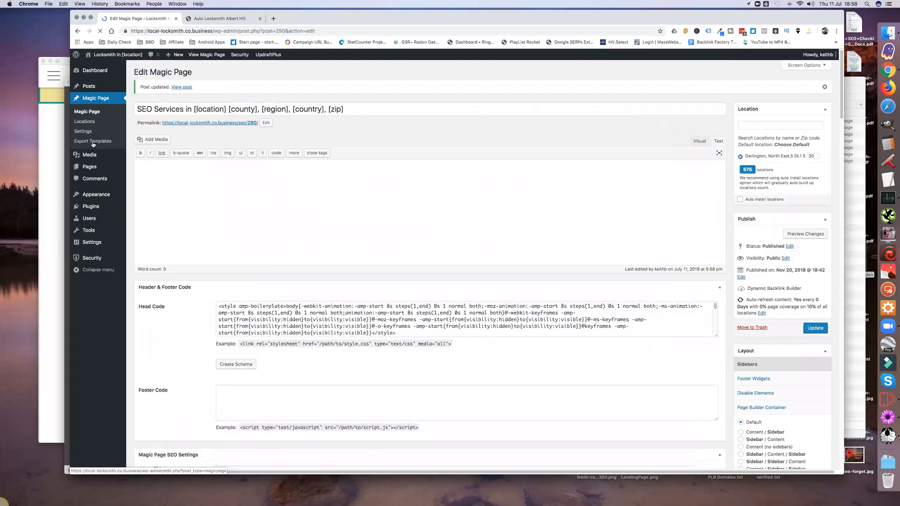
# Step: Open Export Templates in a new tab, edit Basic Template and update it with {spintax_theme1} as its content
pyautogui.rightClick(93, 142)
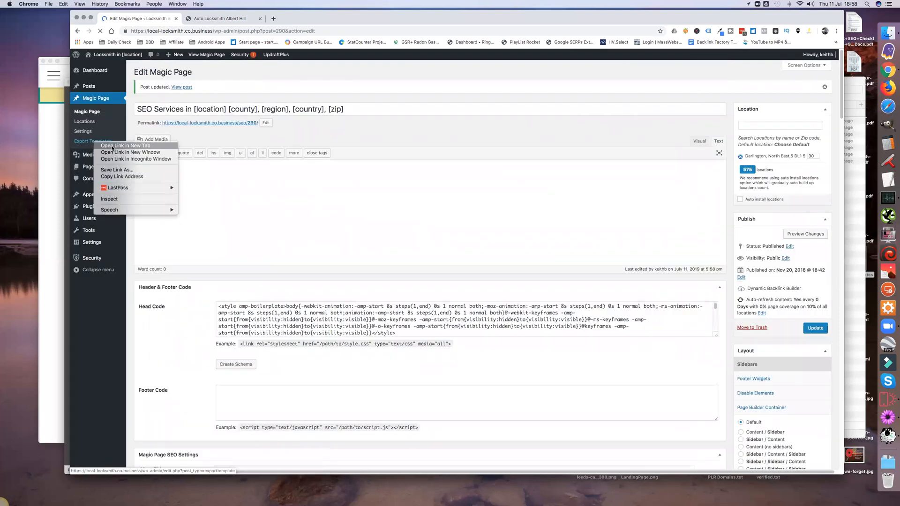
pyautogui.click(222, 19)
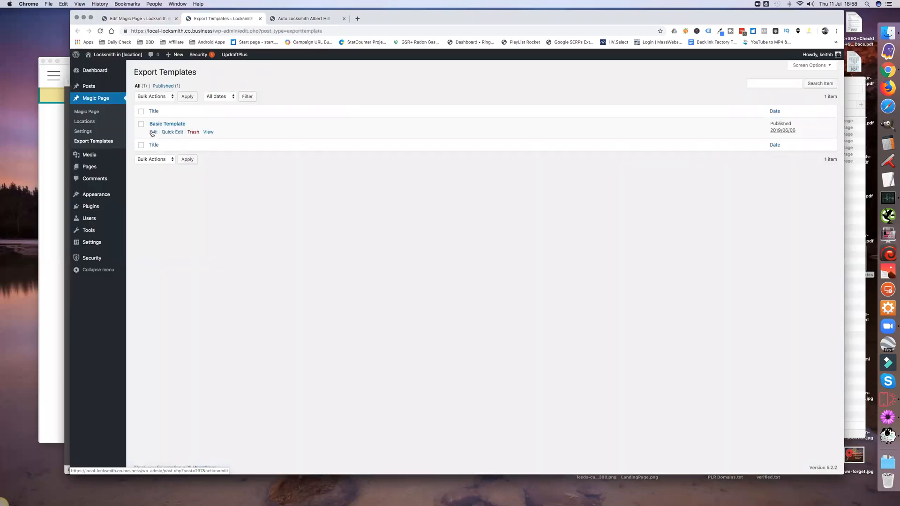
pyautogui.click(153, 132)
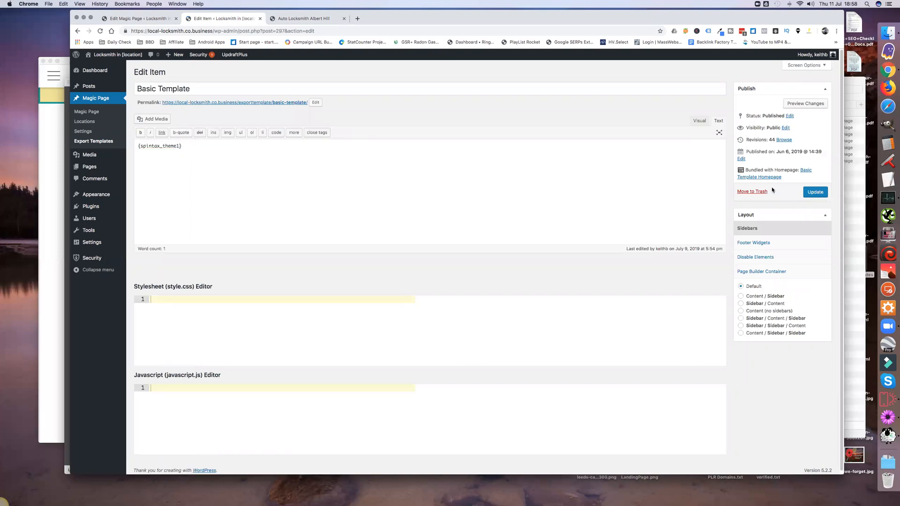
pyautogui.click(814, 193)
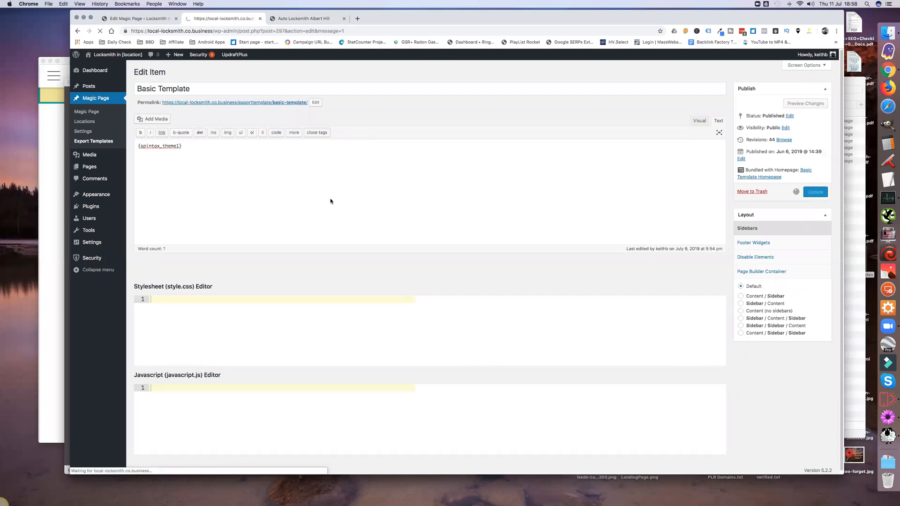
# Step: Return to the Magic Page editor and review the Head Code, SEO and schema settings, xFields and spintax shortcodes
pyautogui.click(151, 20)
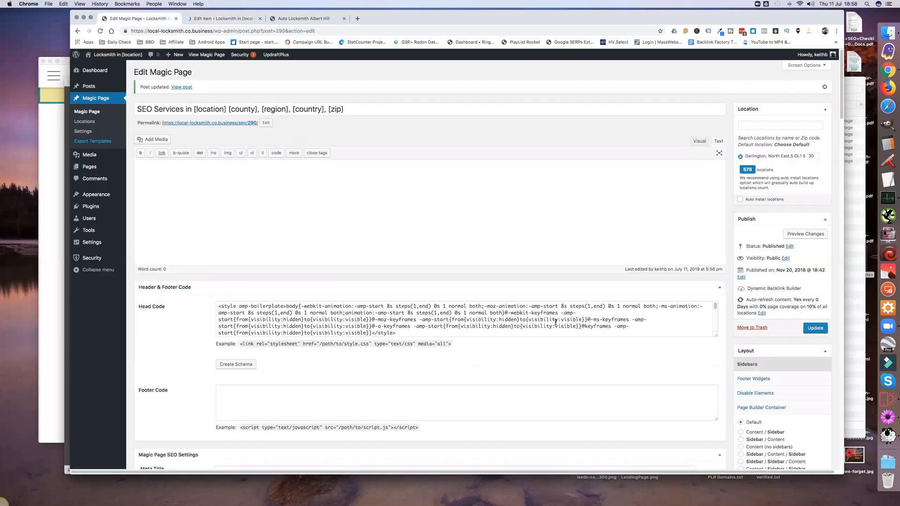
pyautogui.scroll(-2, 519, 299)
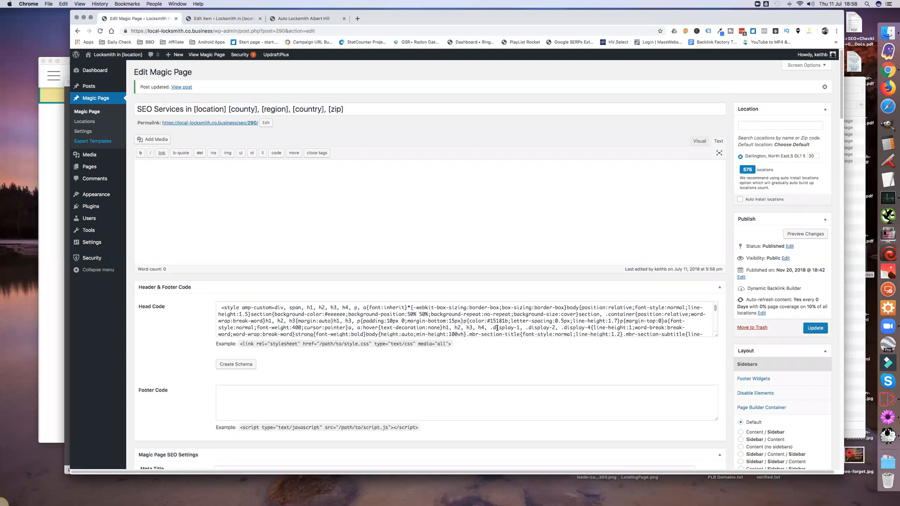
pyautogui.scroll(-3, 496, 328)
pyautogui.scroll(-5, 497, 328)
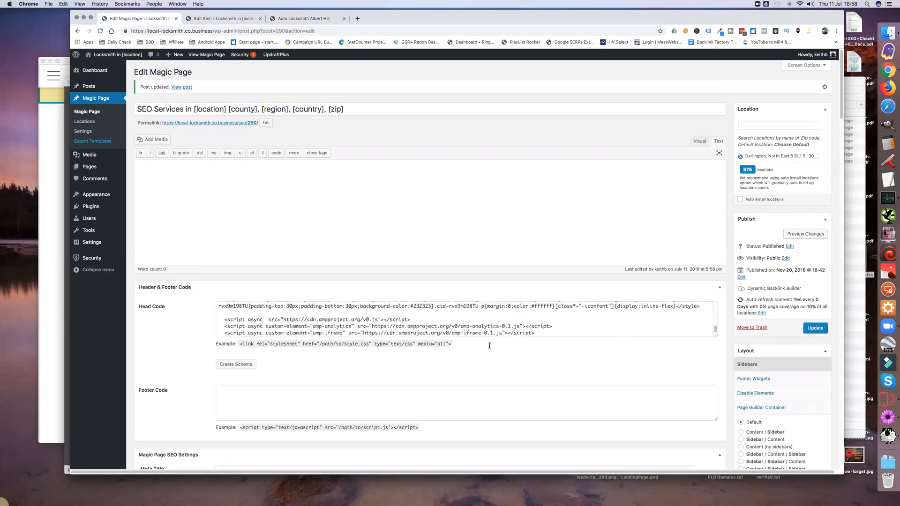
pyautogui.scroll(-5, 361, 306)
pyautogui.scroll(-2, 361, 306)
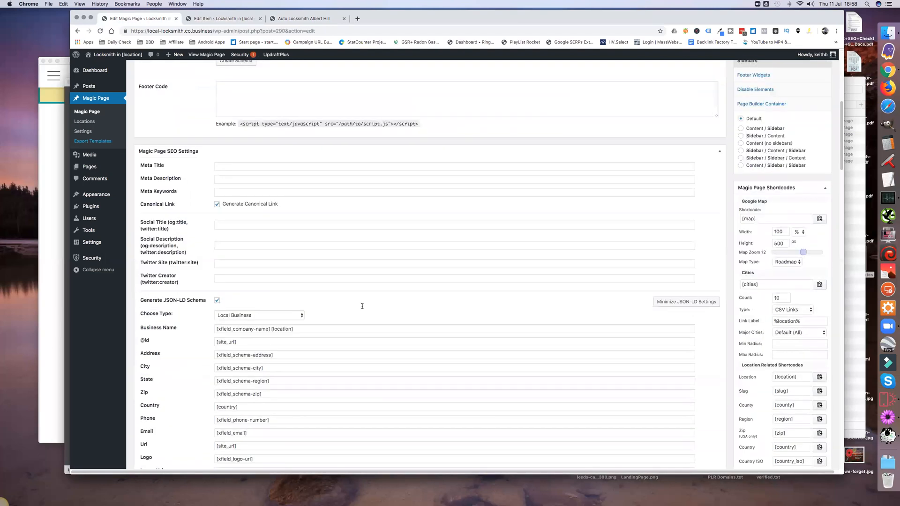
pyautogui.scroll(-5, 363, 308)
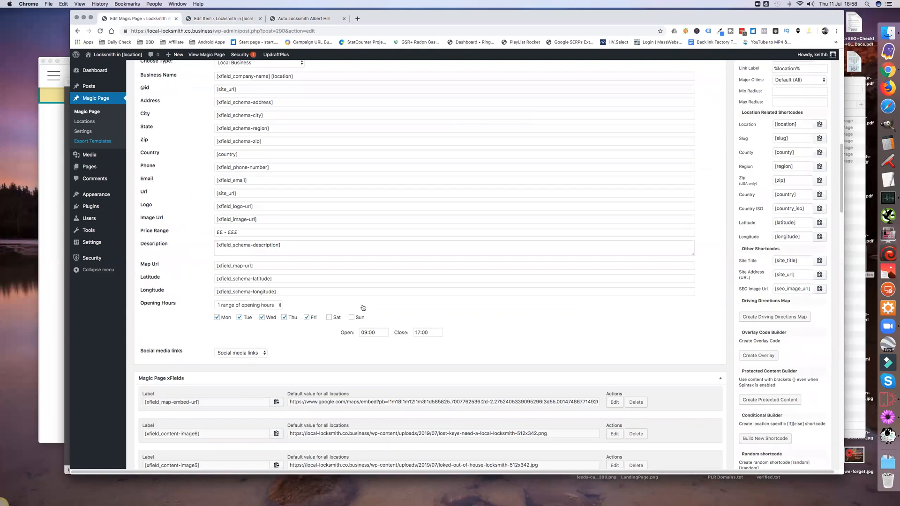
pyautogui.scroll(-7, 363, 308)
pyautogui.scroll(-6, 363, 307)
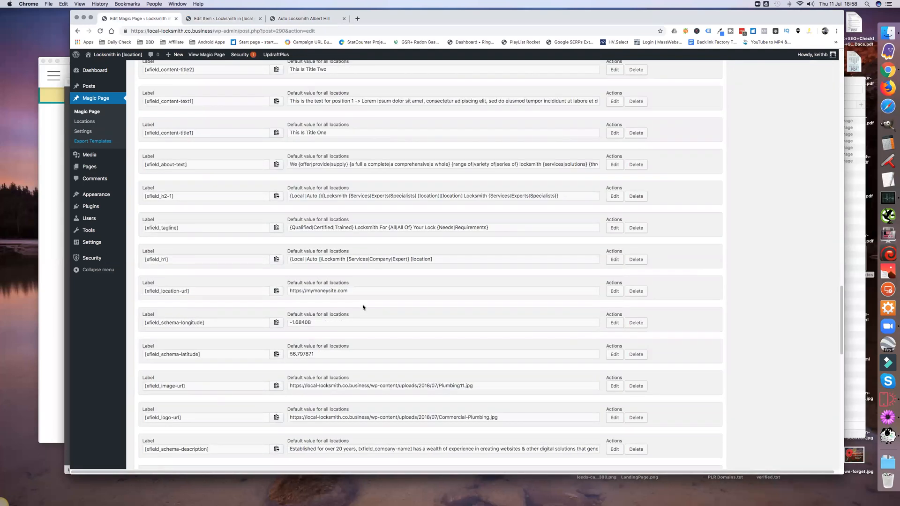
pyautogui.scroll(-6, 363, 307)
pyautogui.scroll(-5, 362, 306)
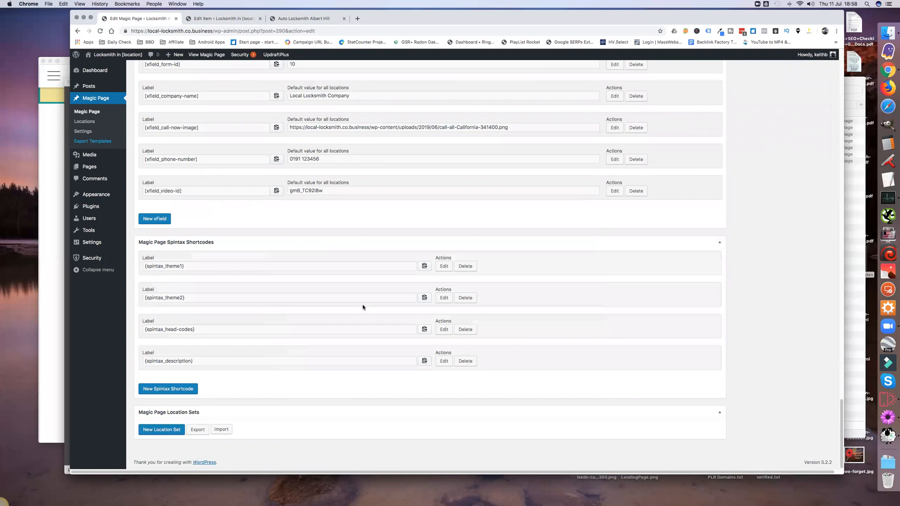
# Step: Export the location pages with the Dynamic Backlink Builder, using Basic Template as the template
pyautogui.scroll(15, 361, 305)
pyautogui.scroll(20, 362, 305)
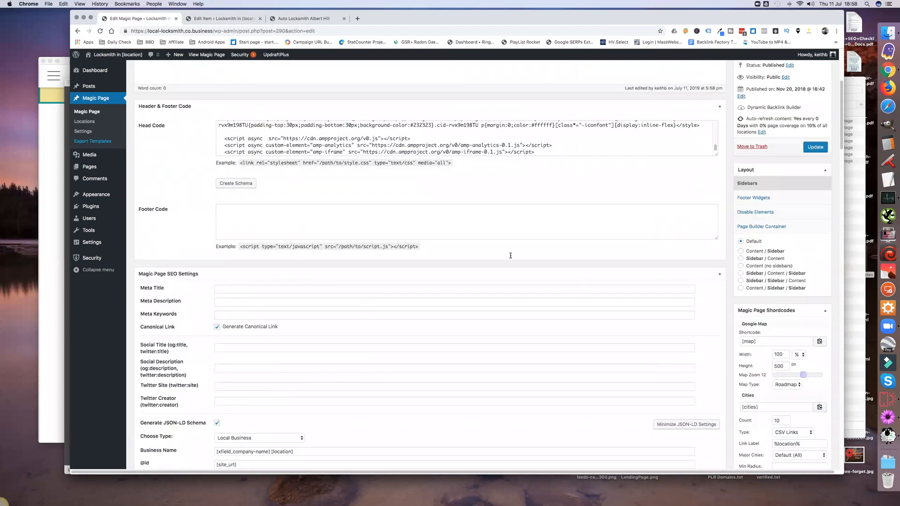
pyautogui.scroll(3, 510, 256)
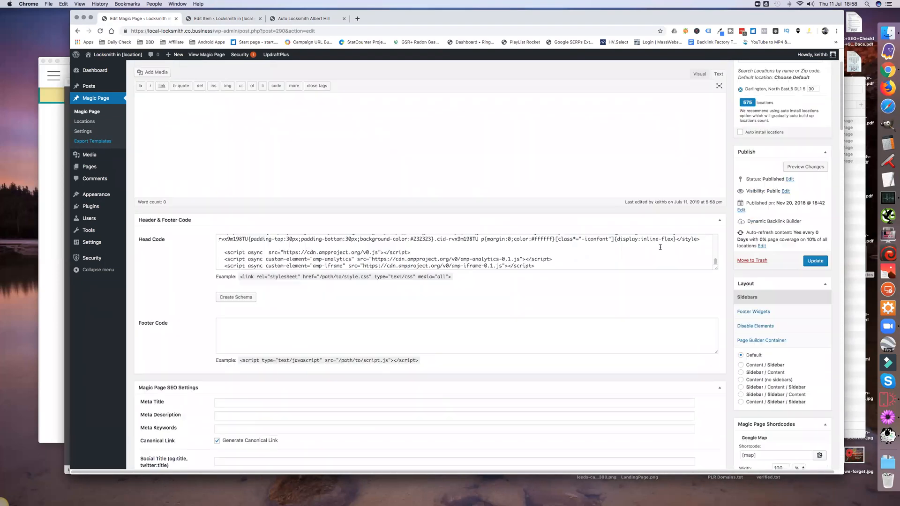
pyautogui.click(779, 222)
pyautogui.scroll(-10, 453, 257)
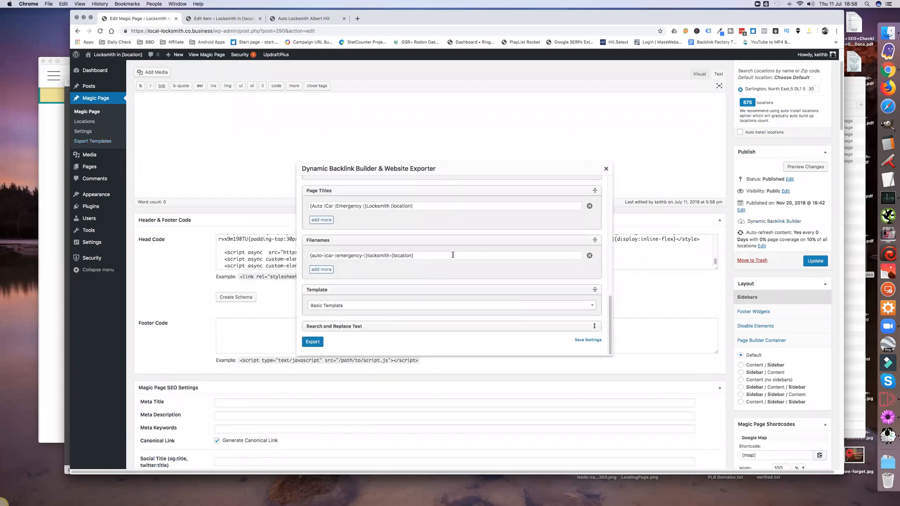
pyautogui.click(315, 342)
pyautogui.scroll(-4, 491, 284)
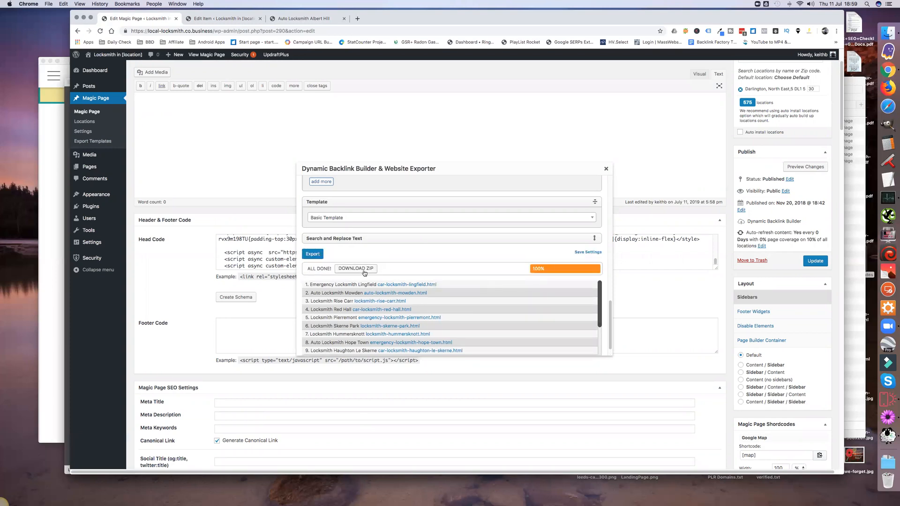
# Step: Download the exported pages as download (2).zip into the Downloads folder and close the Website Exporter dialog
pyautogui.click(361, 269)
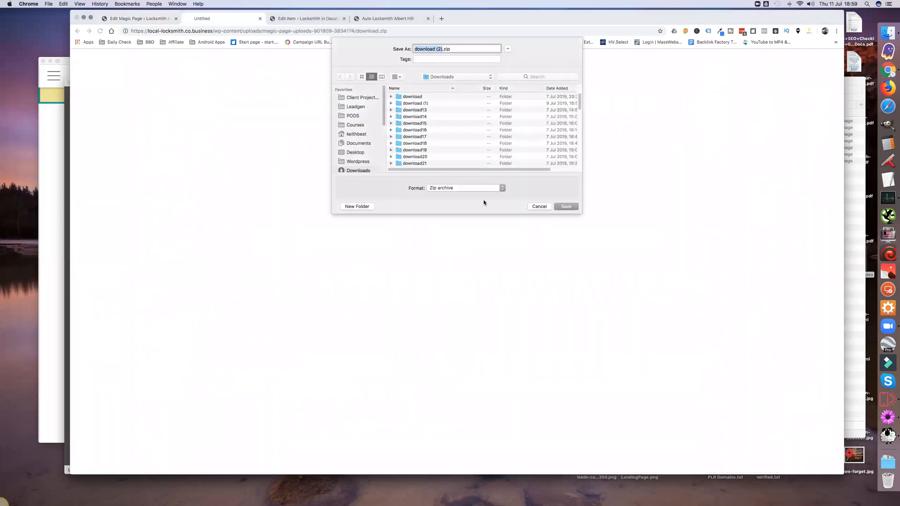
pyautogui.click(564, 208)
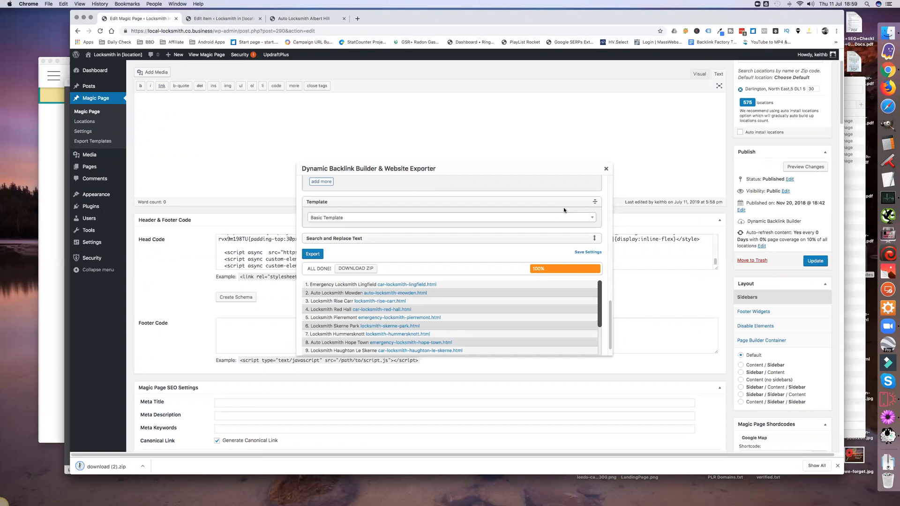
pyautogui.click(606, 170)
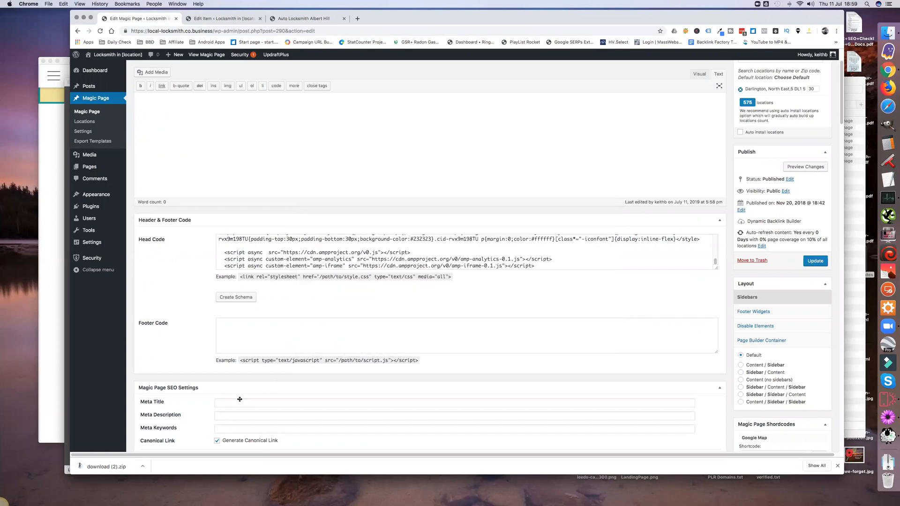
# Step: Open download (2).zip in Zipeg, extract the whole archive to the Downloads/download (2) folder and close the archive window
pyautogui.click(143, 466)
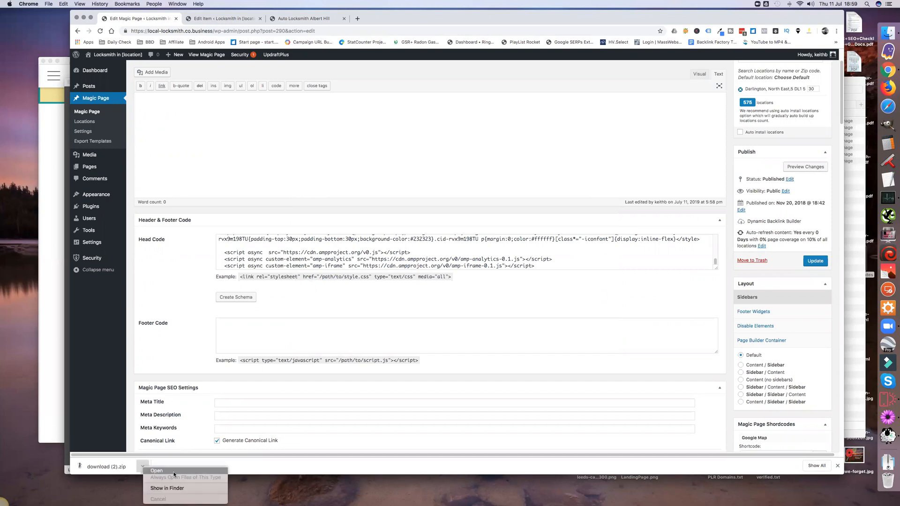
pyautogui.click(173, 471)
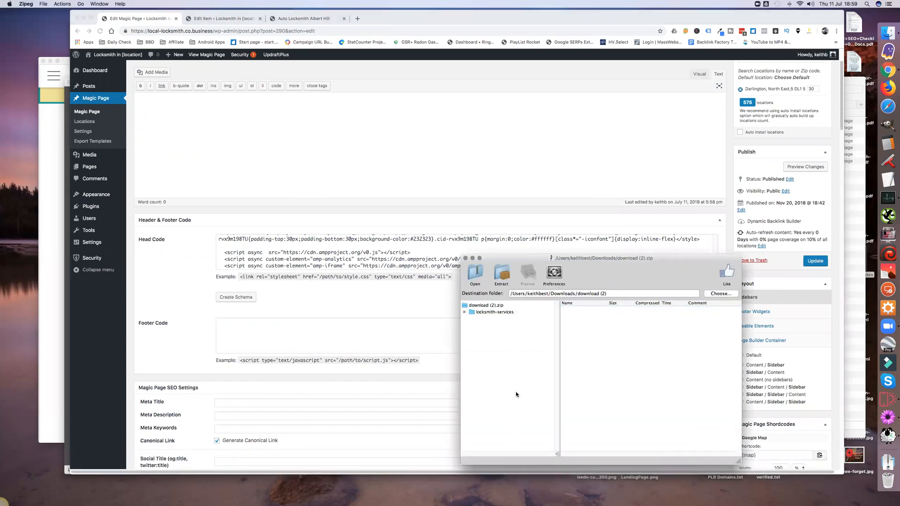
pyautogui.click(484, 306)
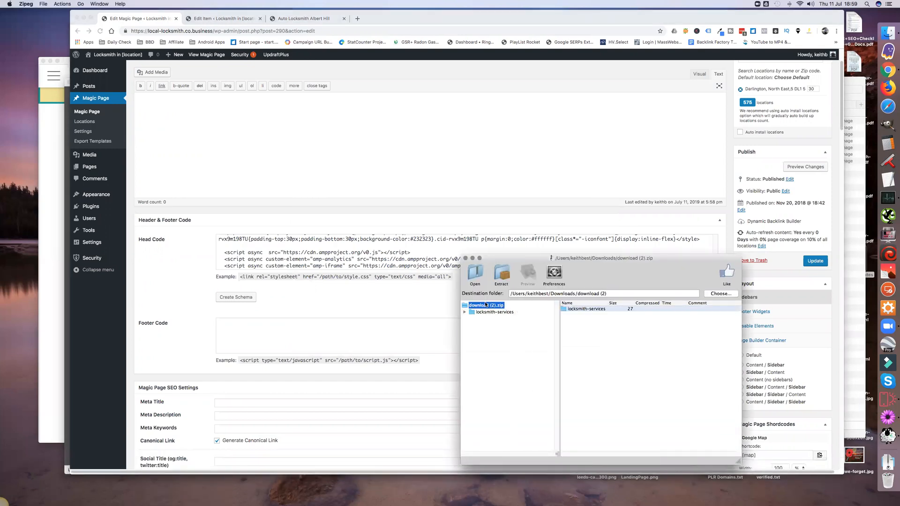
pyautogui.click(503, 275)
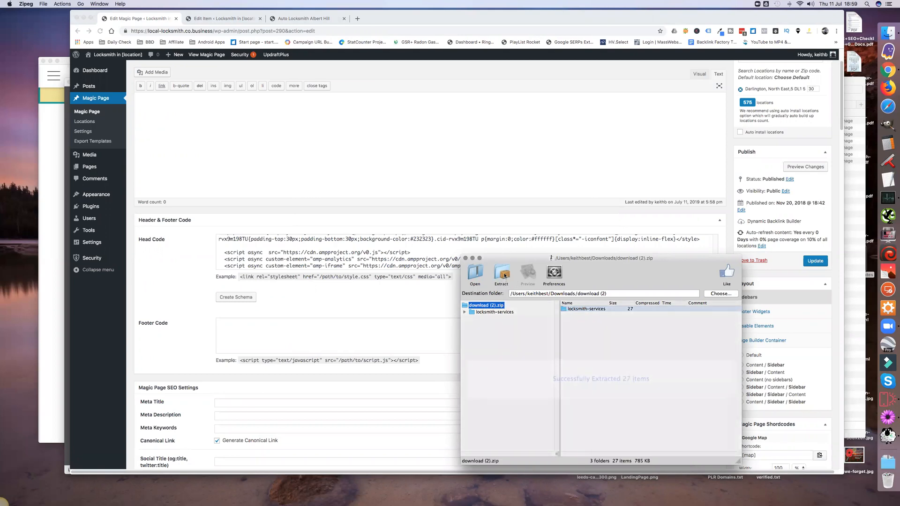
pyautogui.click(465, 258)
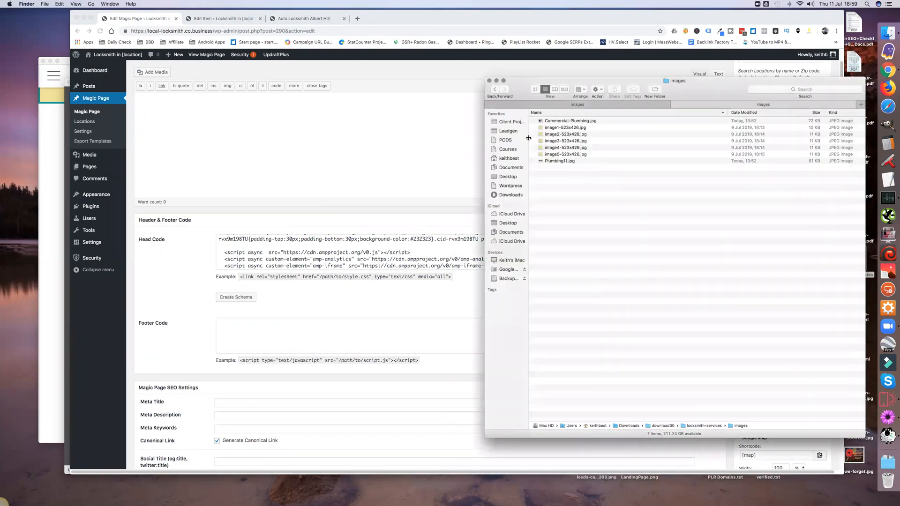
# Step: In Finder, go back from download30's locksmith-services images folder to the Downloads folder, keeping theme2's images folder open in the other tab
pyautogui.click(558, 104)
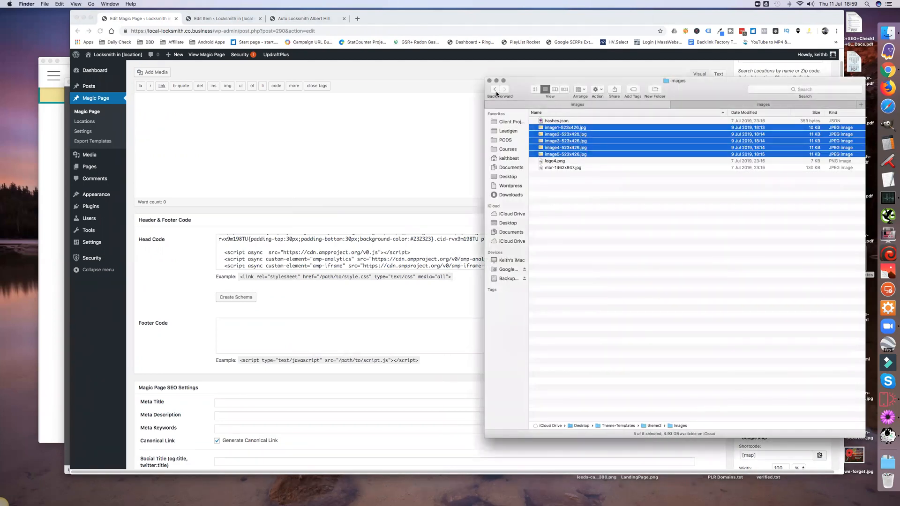
pyautogui.click(590, 104)
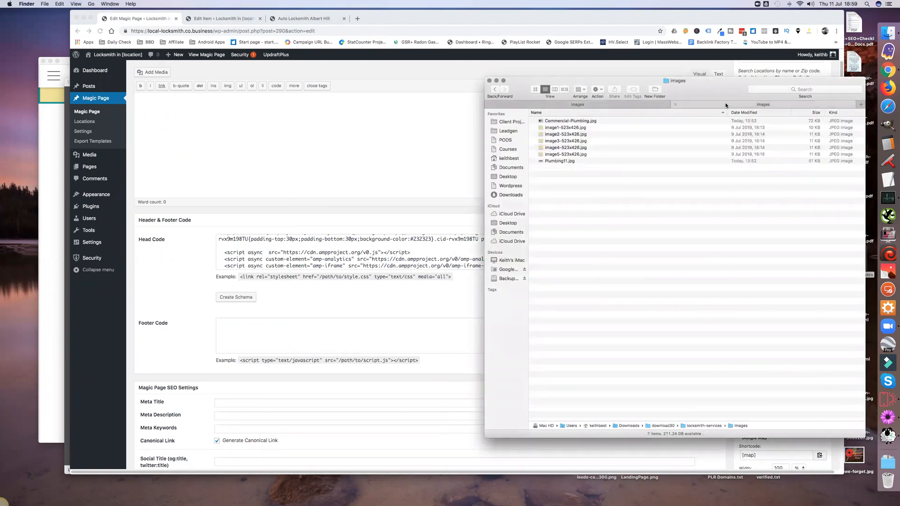
pyautogui.click(495, 90)
pyautogui.click(495, 90)
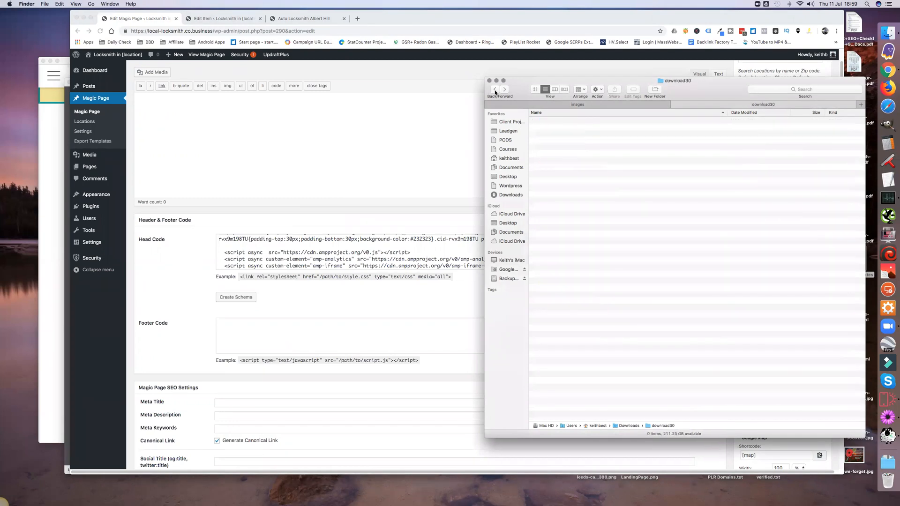
pyautogui.click(496, 90)
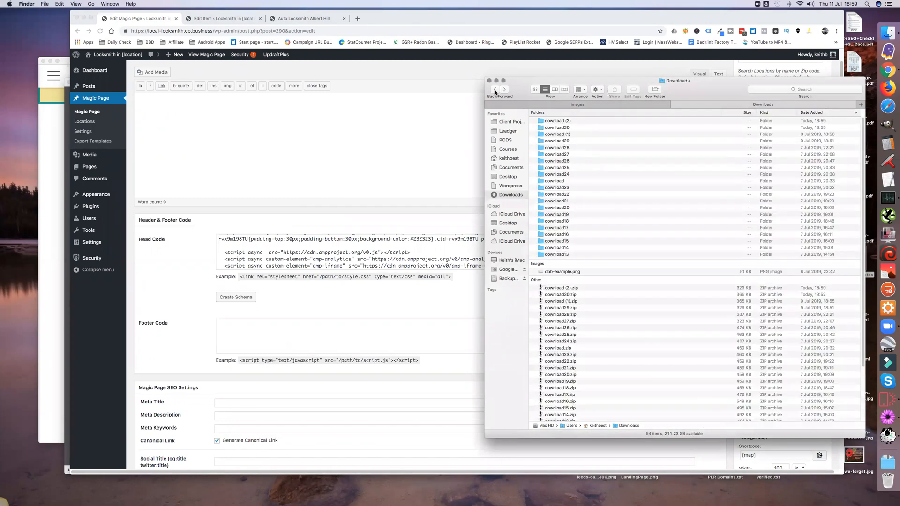
# Step: Open auto-locksmith-blackwell.html from download (2)'s locksmith-services folder and review the page's headings, text, video and image blocks
pyautogui.click(554, 123)
pyautogui.doubleClick(554, 122)
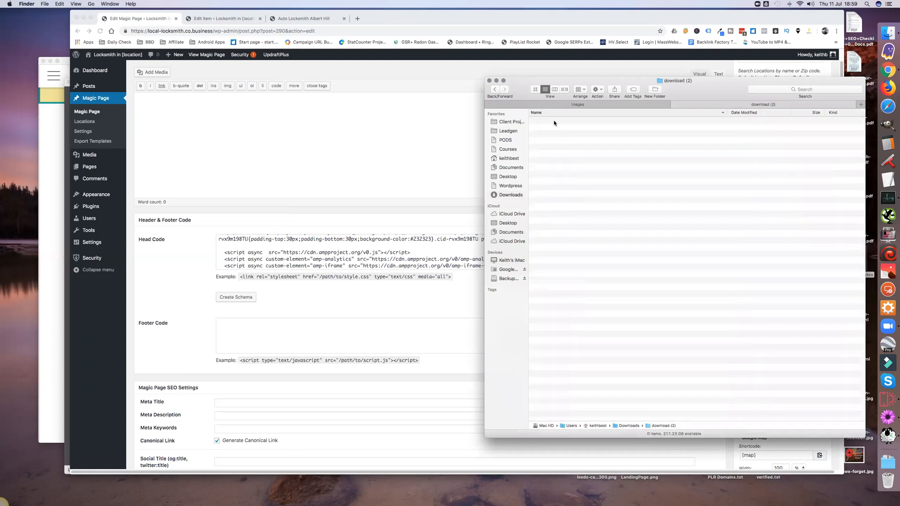
pyautogui.doubleClick(554, 121)
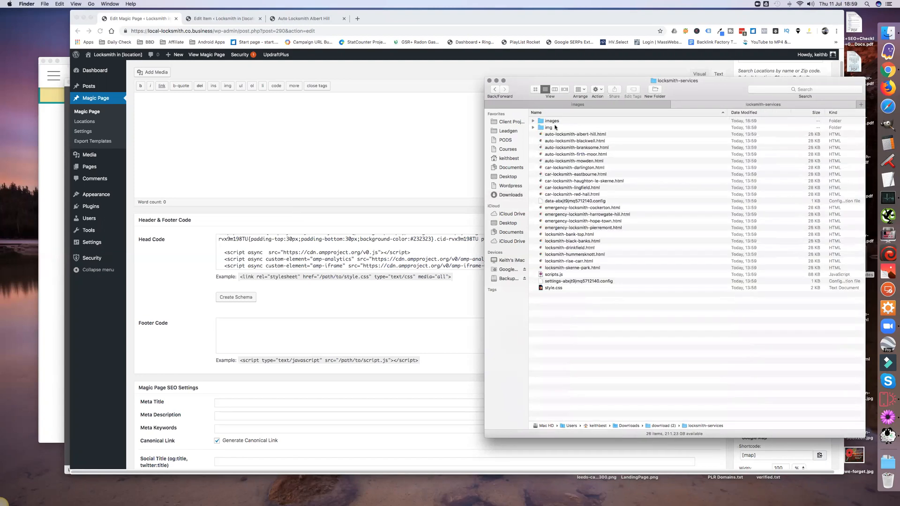
pyautogui.doubleClick(570, 141)
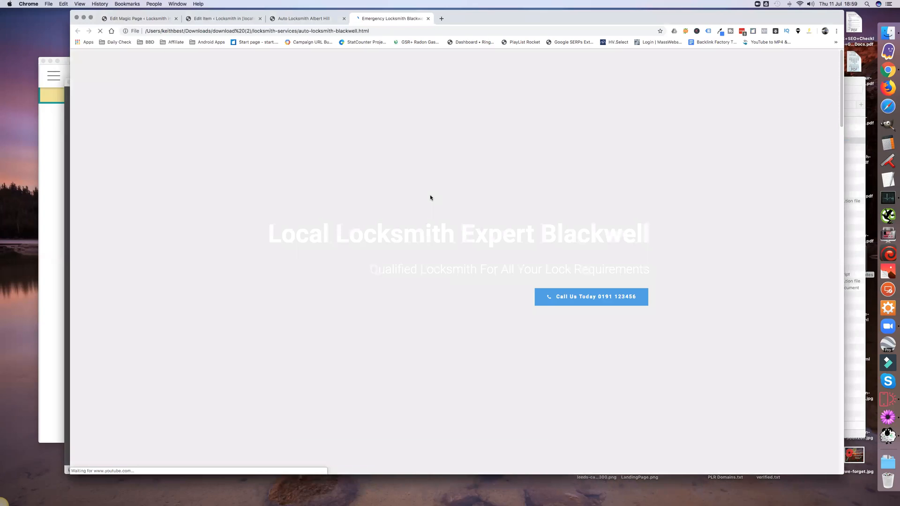
pyautogui.scroll(-4, 422, 244)
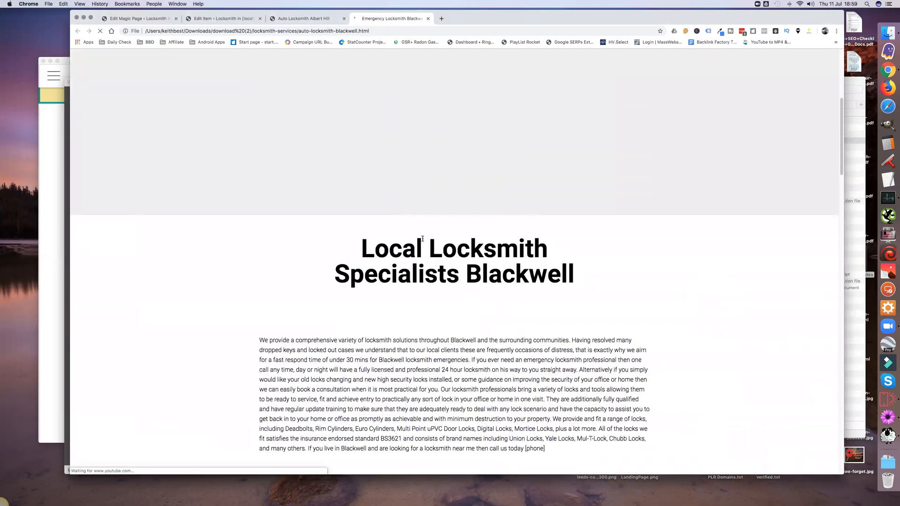
pyautogui.scroll(-8, 423, 240)
pyautogui.scroll(-7, 422, 240)
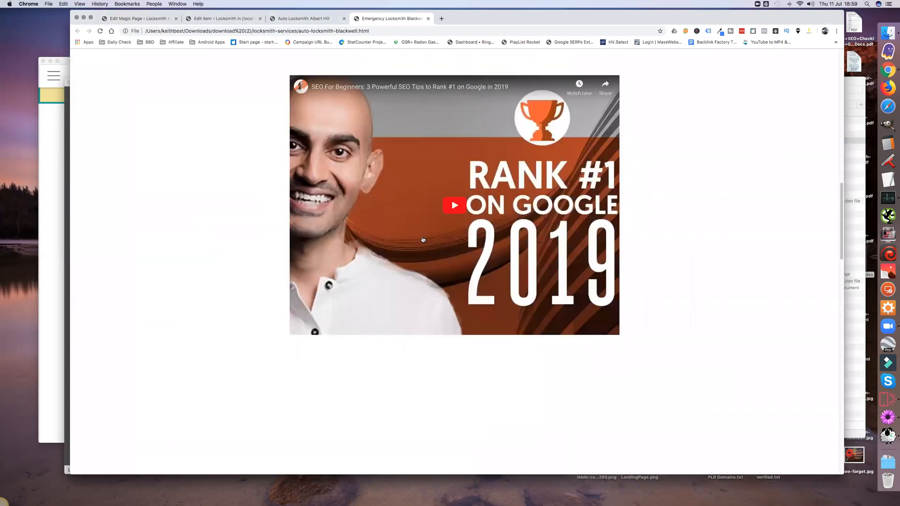
pyautogui.scroll(-14, 423, 239)
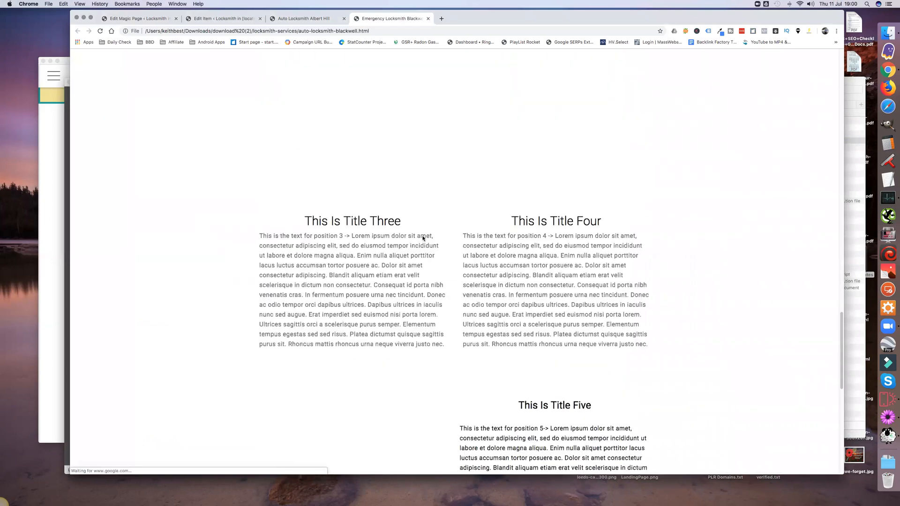
pyautogui.scroll(-5, 423, 239)
pyautogui.scroll(15, 422, 239)
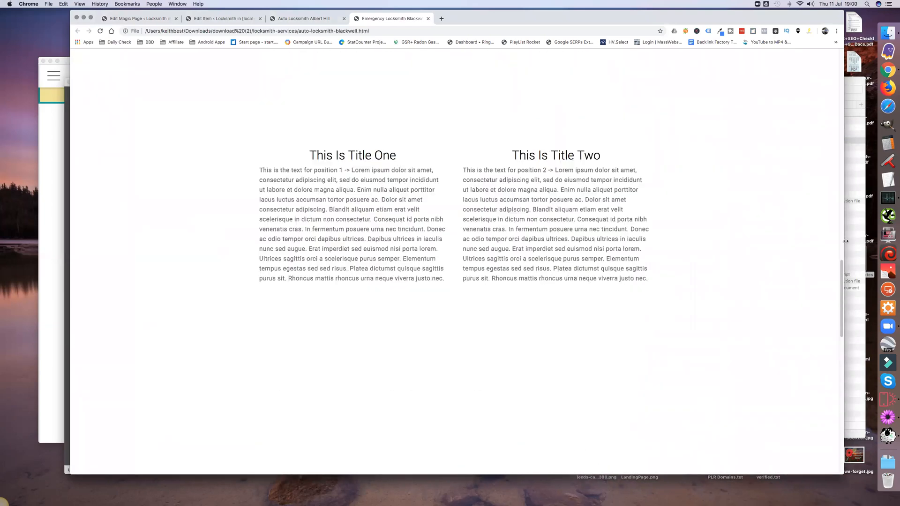
# Step: In Finder, open download (2)'s locksmith-services images folder in one tab and theme1's images folder in the other
pyautogui.click(847, 241)
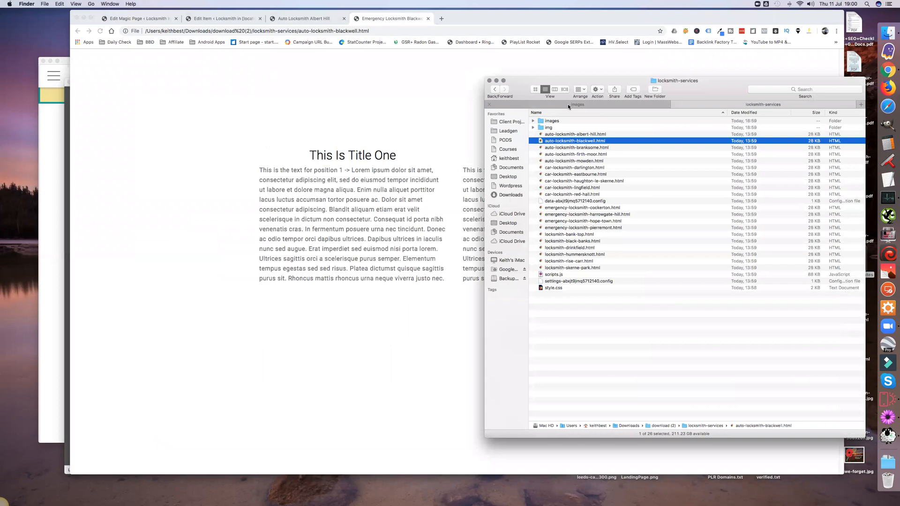
pyautogui.click(632, 105)
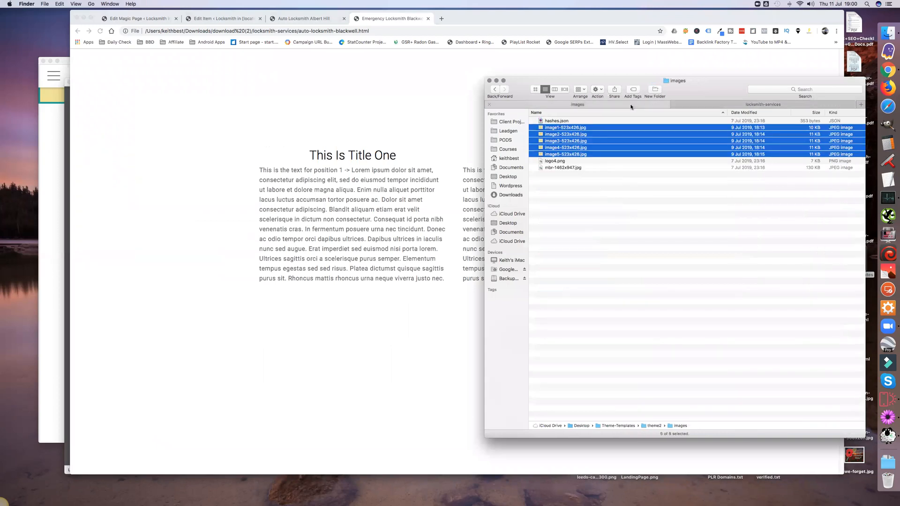
pyautogui.click(707, 105)
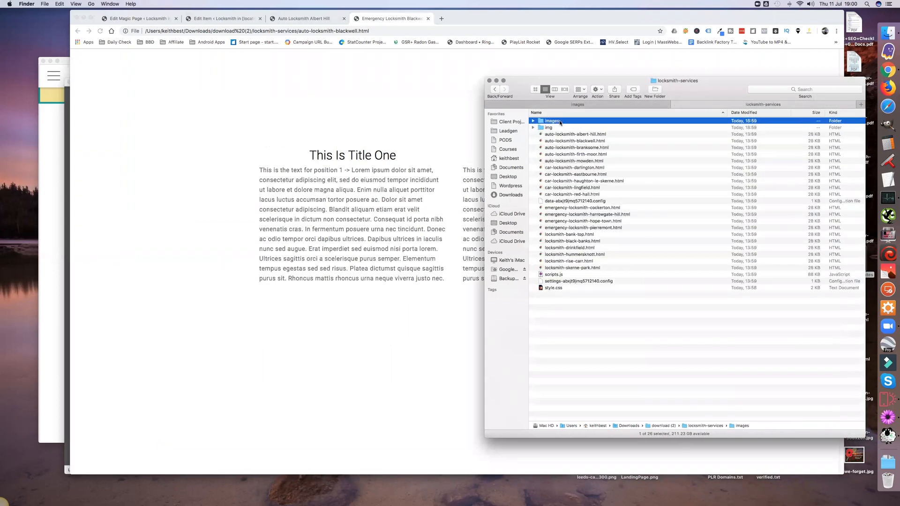
pyautogui.click(557, 105)
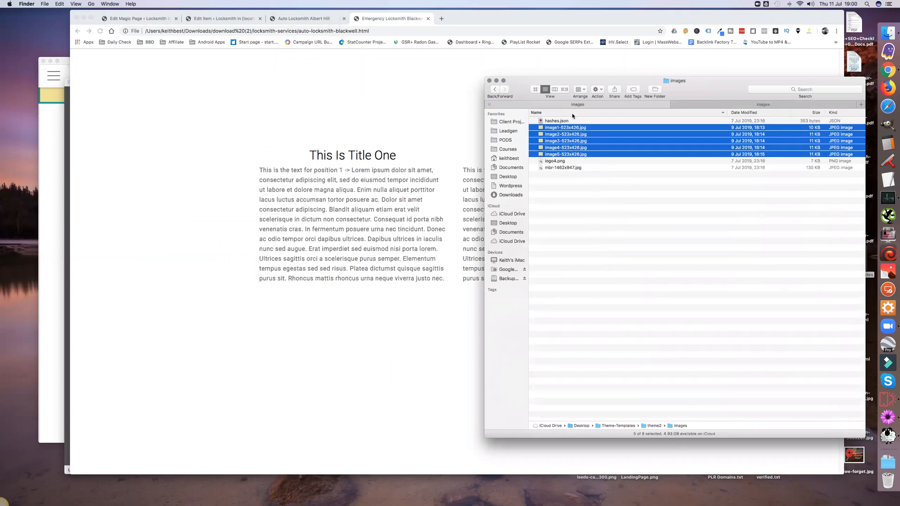
pyautogui.click(494, 90)
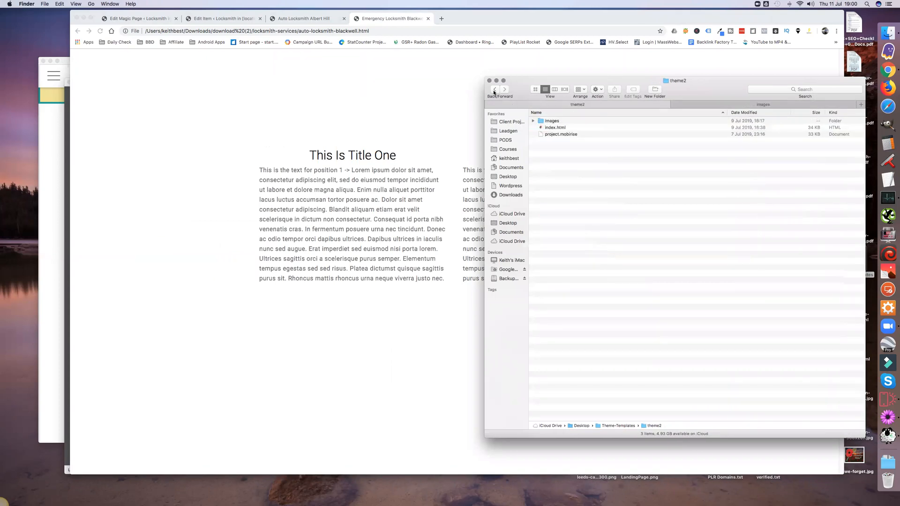
pyautogui.click(494, 90)
pyautogui.doubleClick(542, 121)
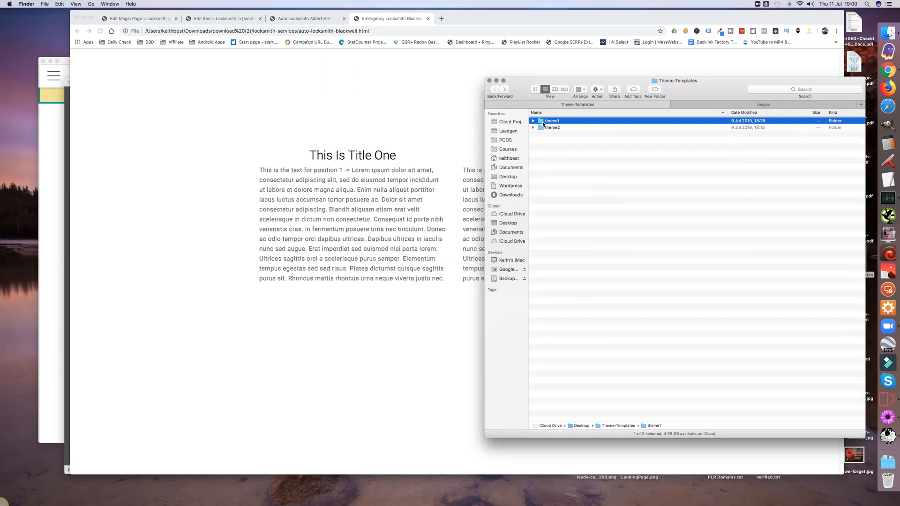
pyautogui.doubleClick(542, 122)
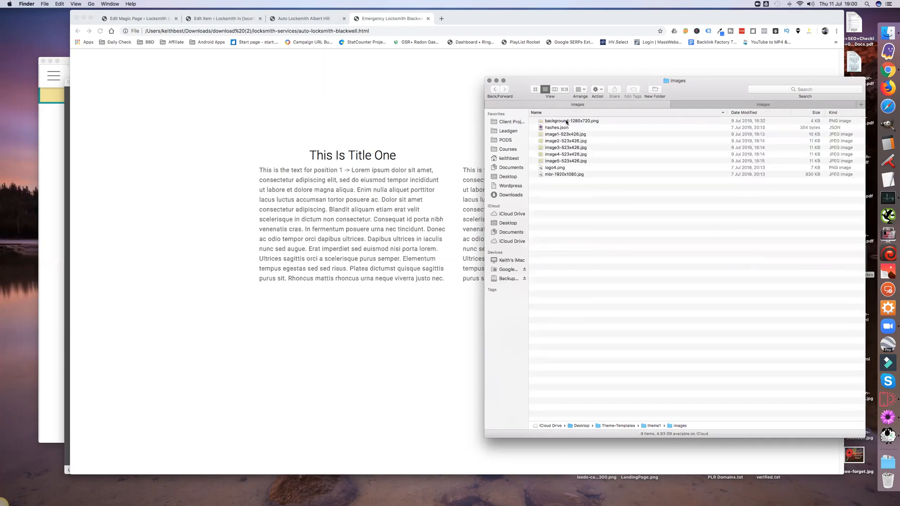
# Step: Copy background-1280x720.png and image1-523x426.jpg through image5-523x426.jpg from theme1's images folder into locksmith-services' images folder
pyautogui.press('Down')
pyautogui.press('Down')
pyautogui.press('Down')
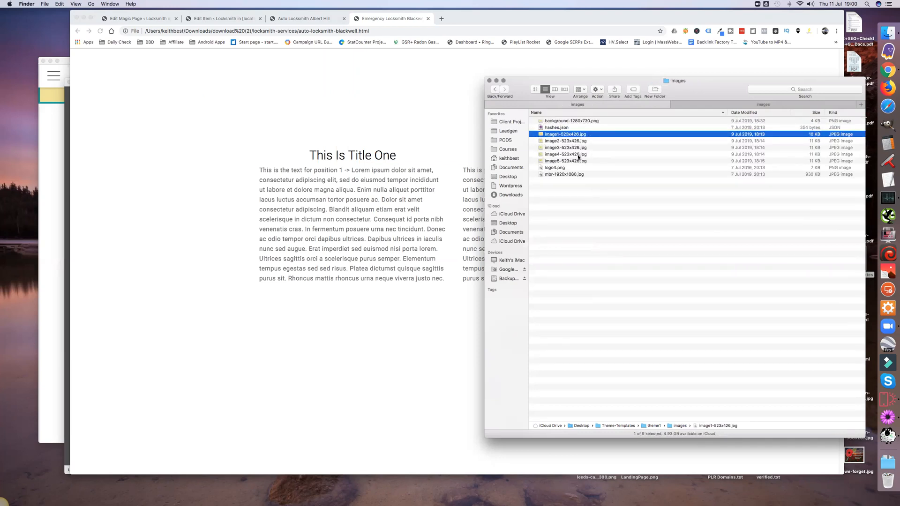
pyautogui.keyDown('shift'); pyautogui.click(578, 162); pyautogui.keyUp('shift')
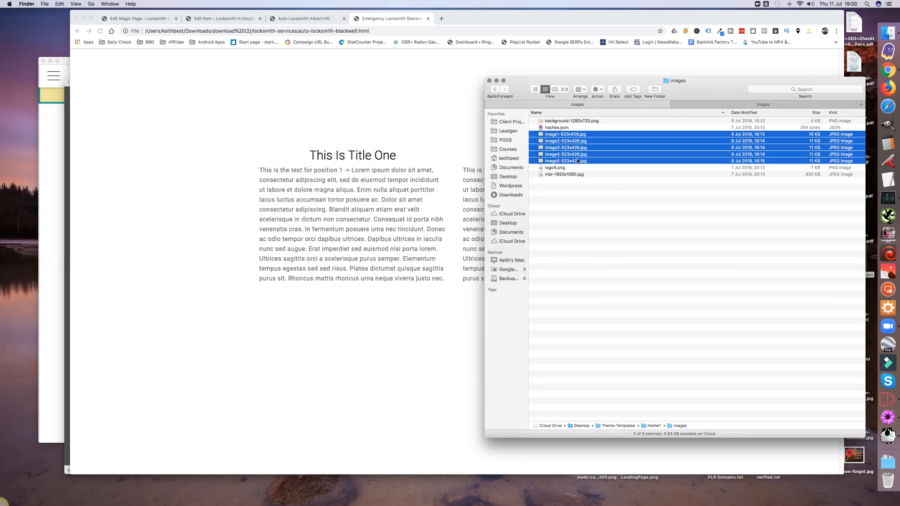
pyautogui.keyDown('super'); pyautogui.click(578, 122); pyautogui.keyUp('super')
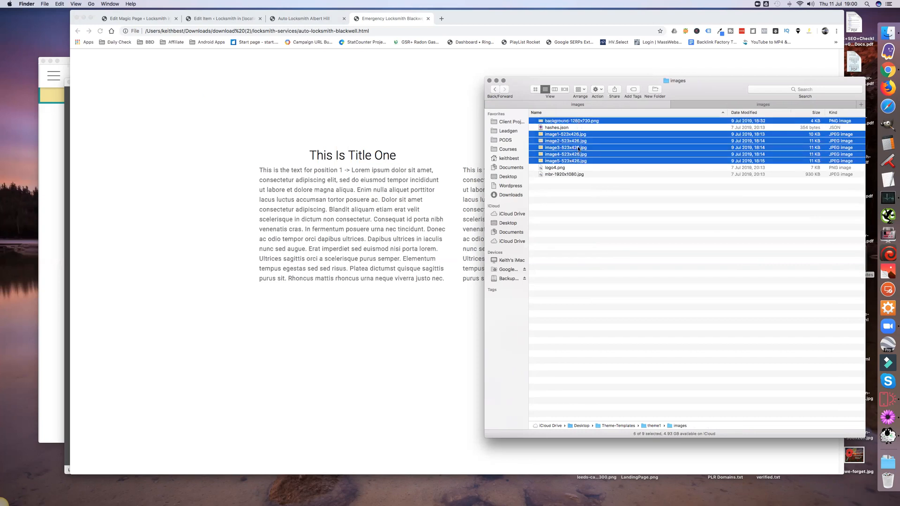
pyautogui.rightClick(578, 149)
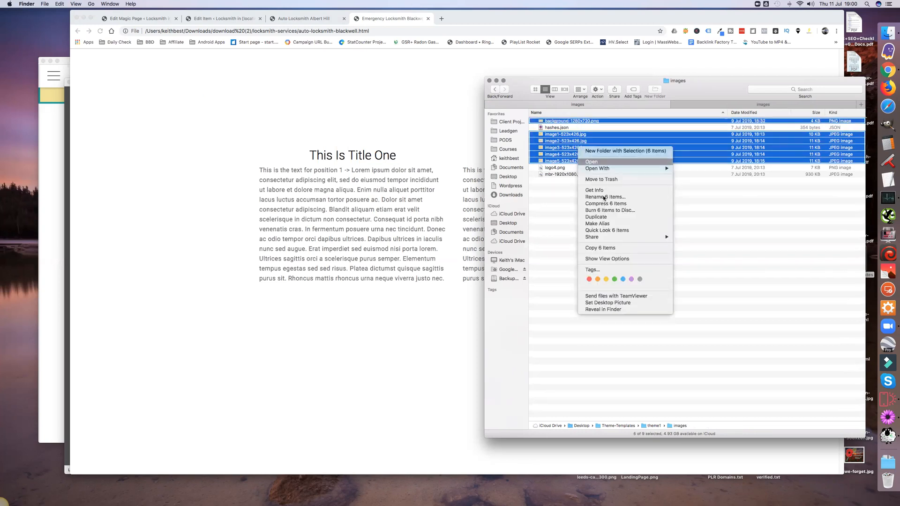
pyautogui.click(614, 249)
pyautogui.click(703, 104)
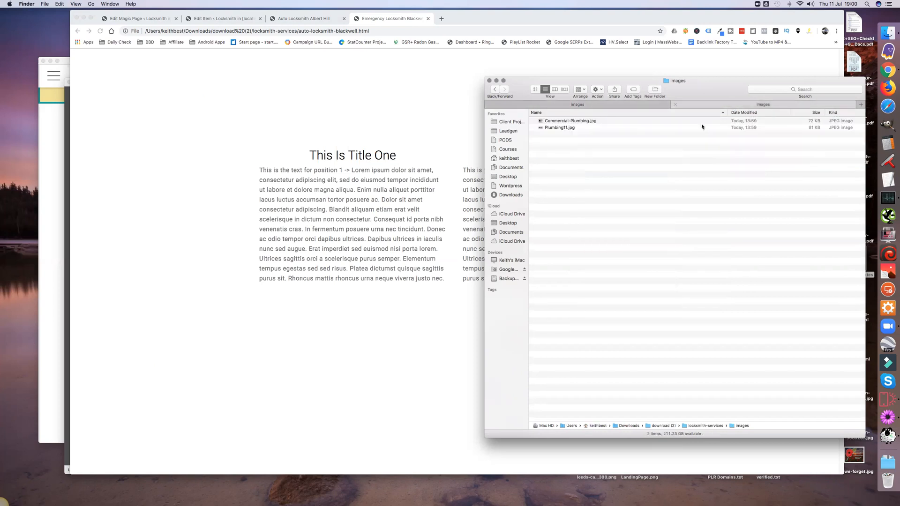
pyautogui.rightClick(600, 157)
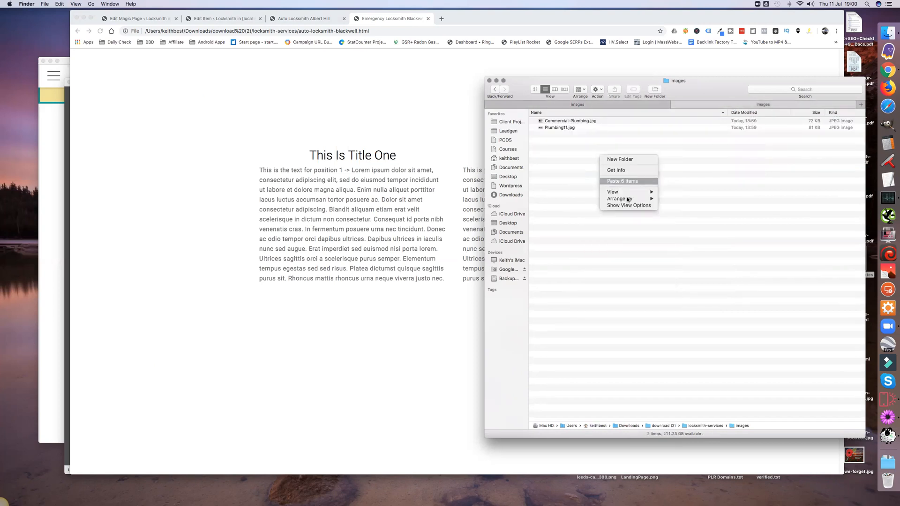
pyautogui.click(617, 182)
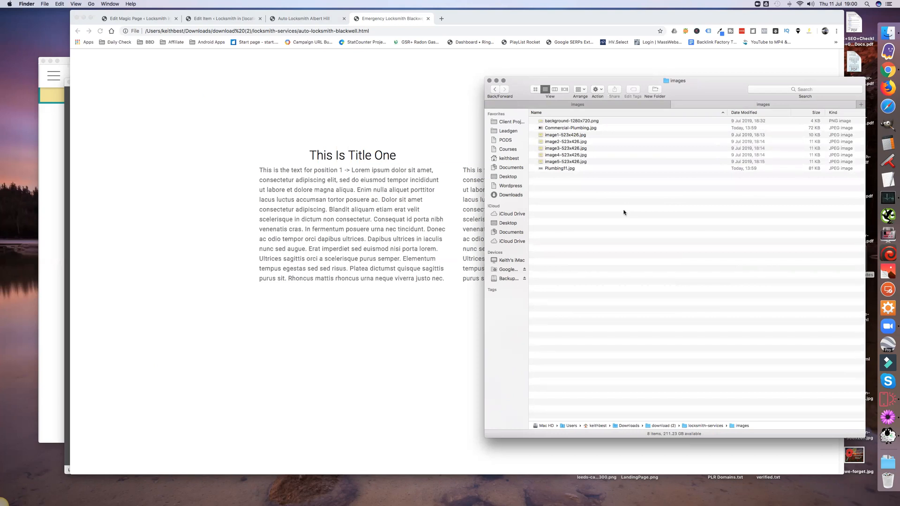
# Step: Reload the Blackwell page in Chrome and check its background, five images, map, nearby-area links and footer
pyautogui.click(197, 91)
pyautogui.click(100, 31)
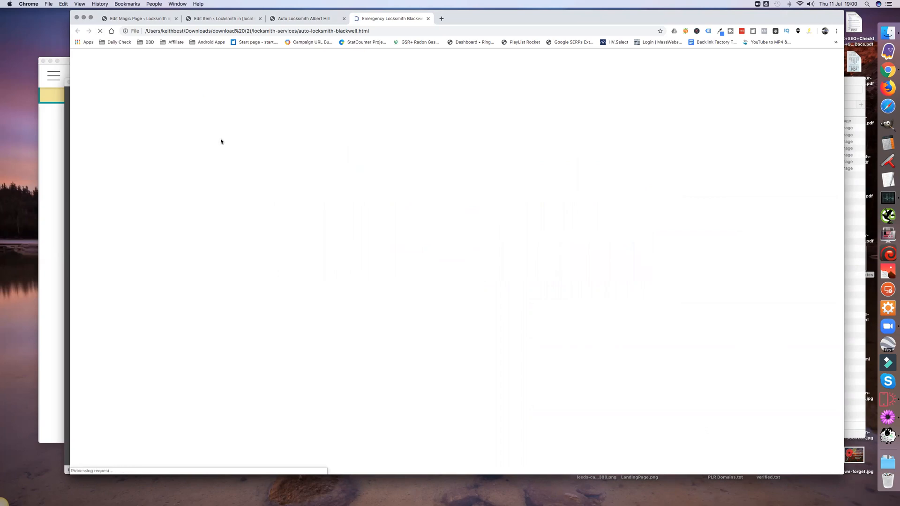
pyautogui.scroll(10, 221, 141)
pyautogui.scroll(10, 221, 139)
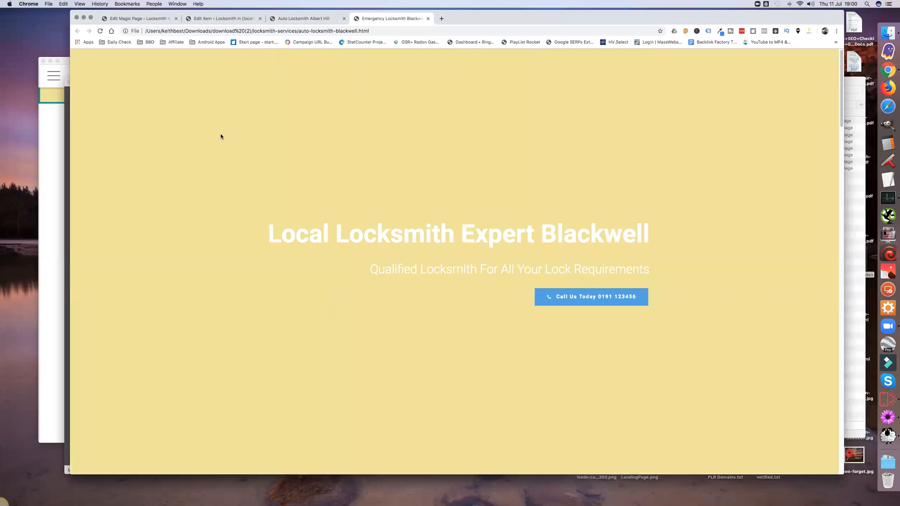
pyautogui.scroll(-15, 283, 153)
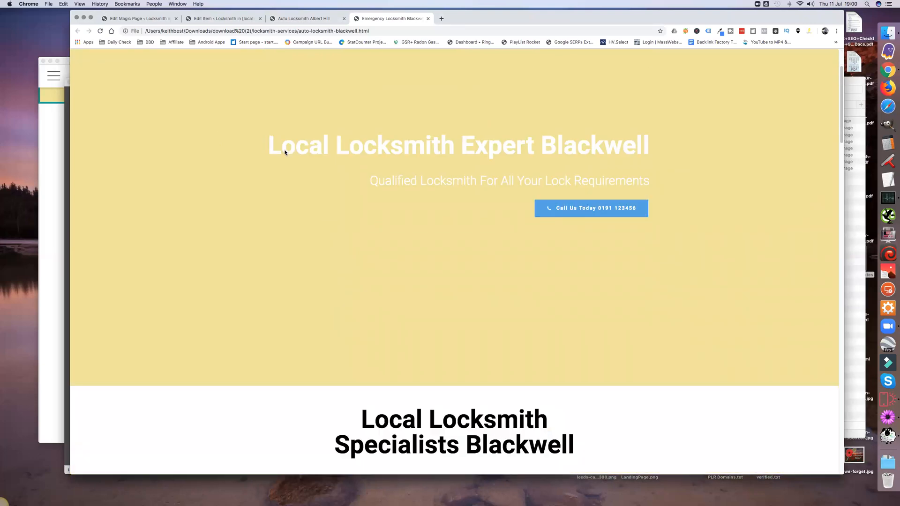
pyautogui.scroll(-12, 284, 153)
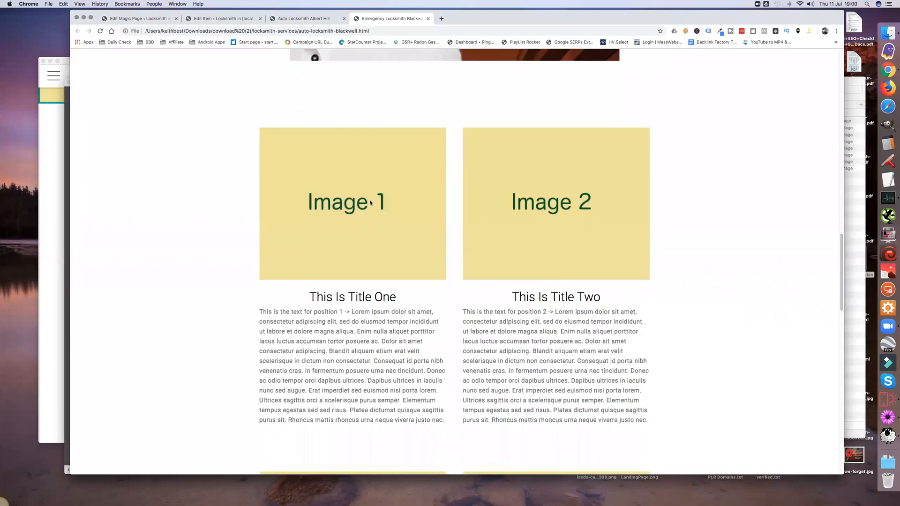
pyautogui.scroll(-8, 324, 192)
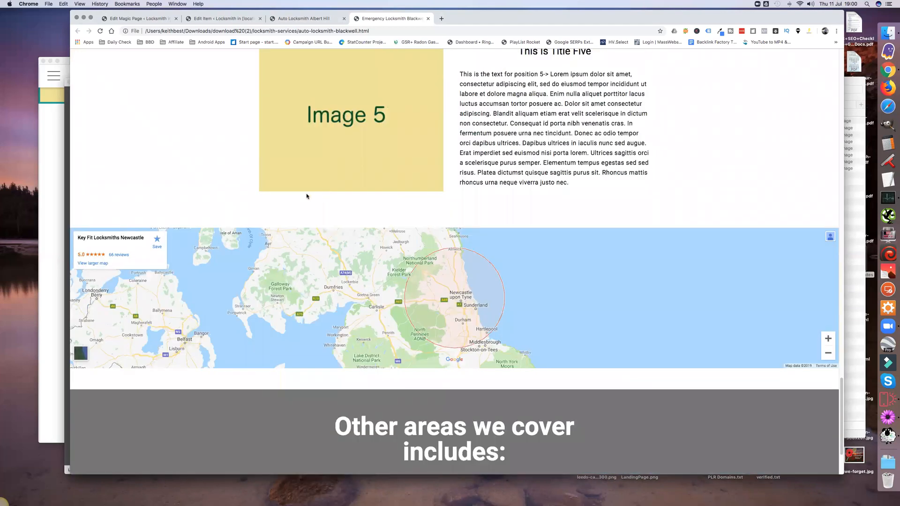
pyautogui.scroll(-3, 457, 327)
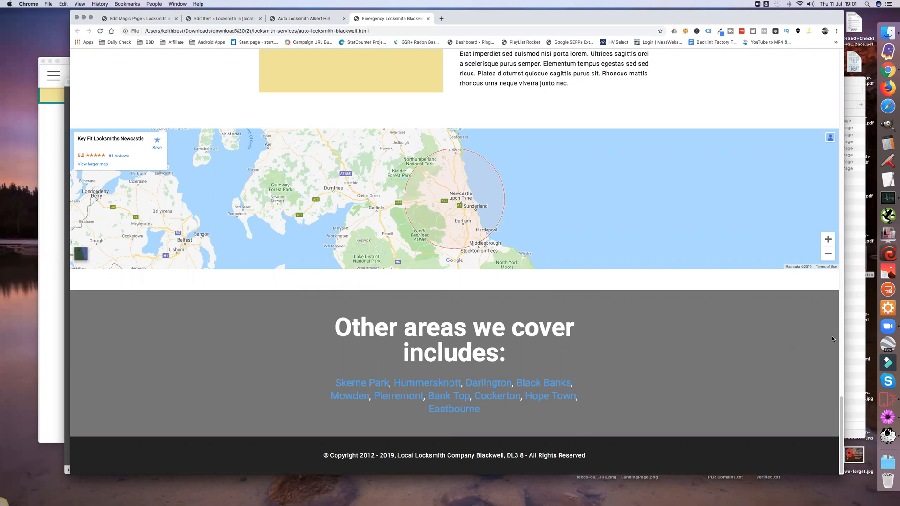
# Step: In Finder, go back to the locksmith-services folder, highlight everything from images to style.css and clear the selection
pyautogui.click(848, 338)
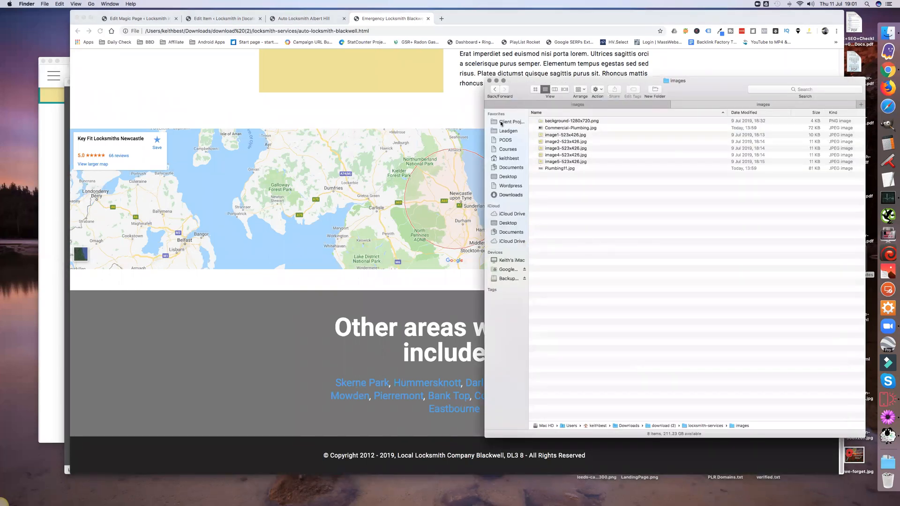
pyautogui.click(495, 90)
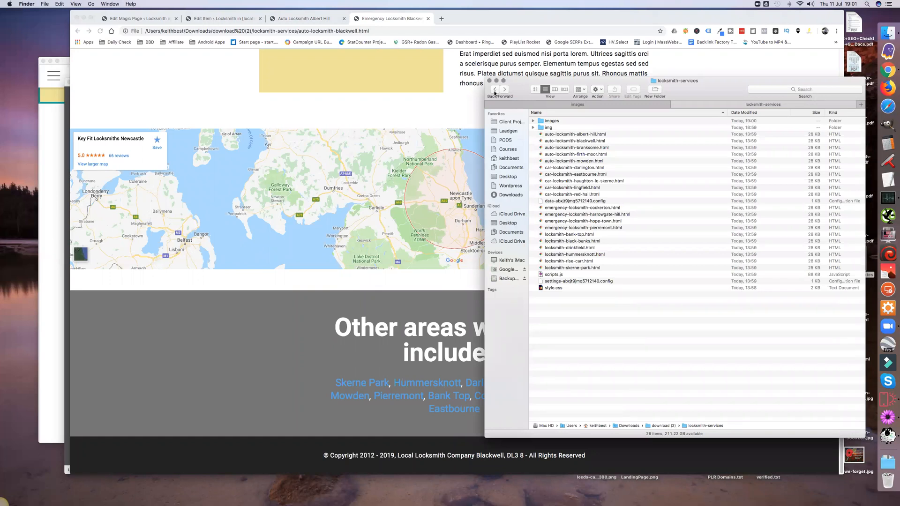
pyautogui.click(551, 122)
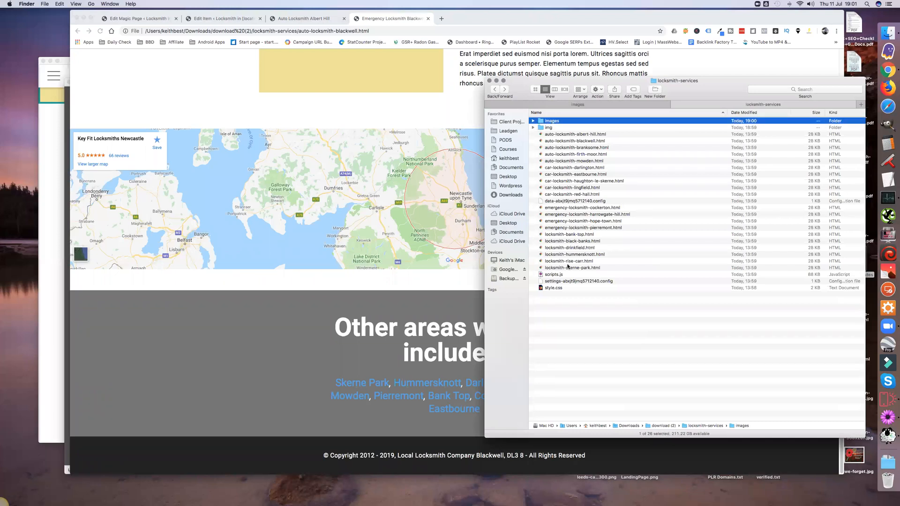
pyautogui.keyDown('shift'); pyautogui.click(556, 288); pyautogui.keyUp('shift')
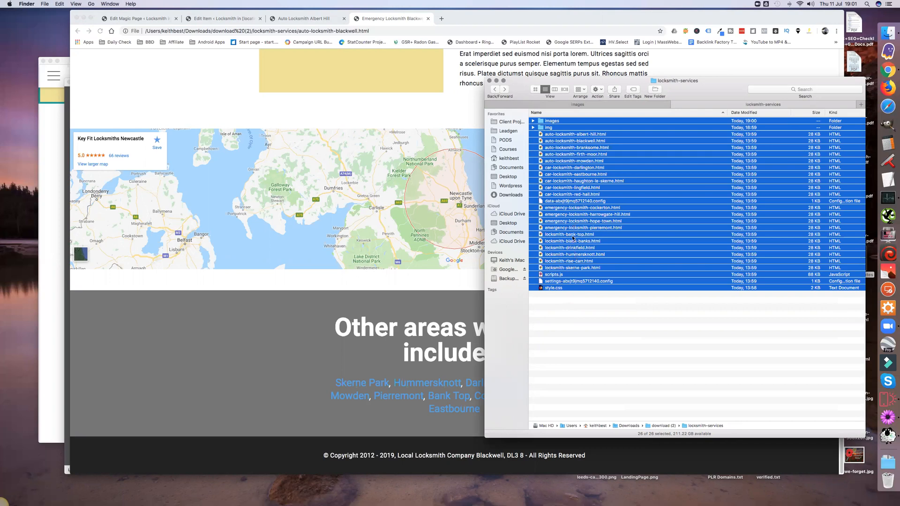
pyautogui.click(595, 344)
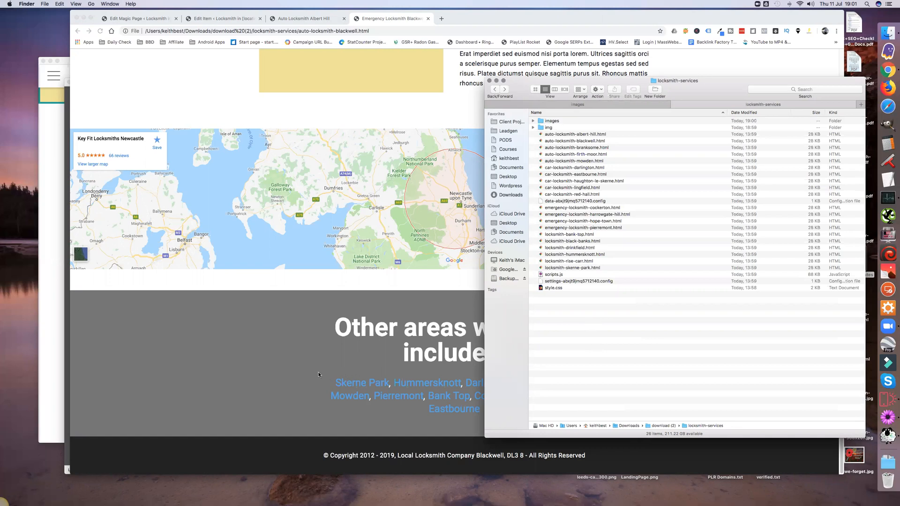
# Step: Switch to Mobirise and review the theme's image blocks, xfield title and text placeholders and map
pyautogui.click(888, 400)
pyautogui.scroll(-8, 281, 259)
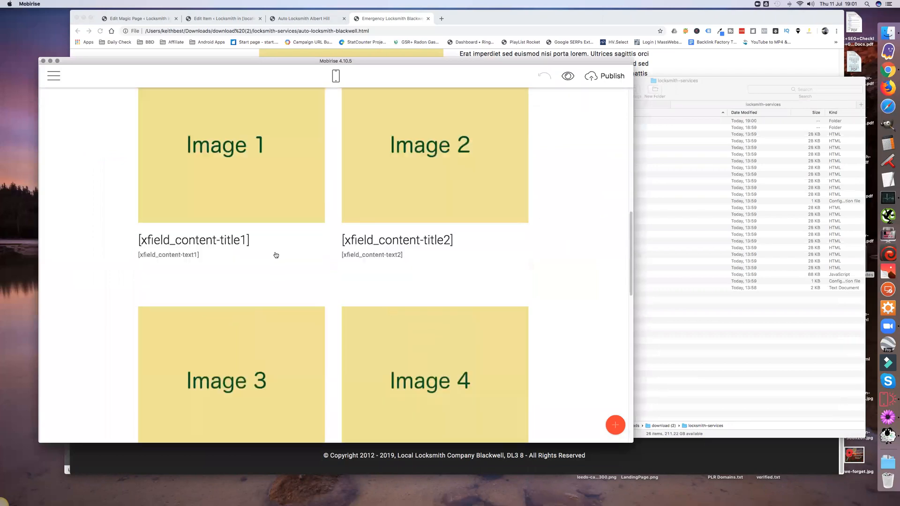
pyautogui.scroll(-5, 277, 254)
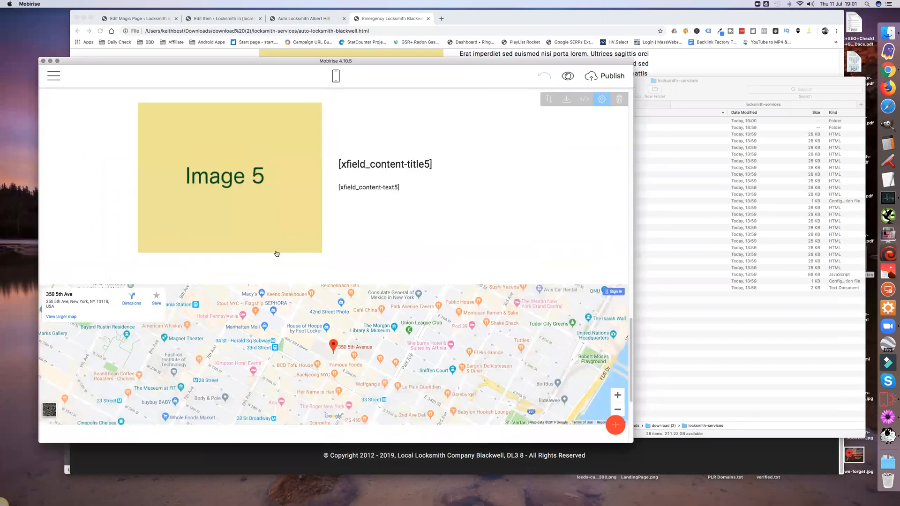
pyautogui.scroll(6, 277, 253)
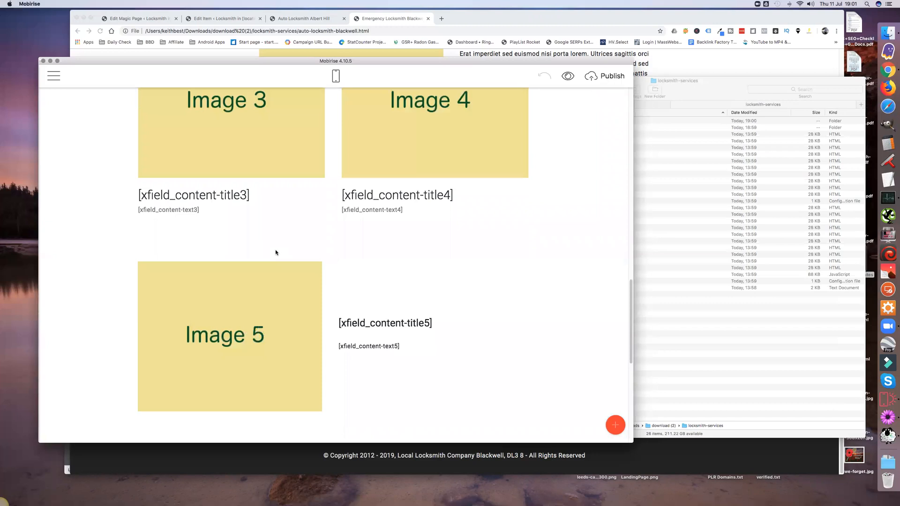
# Step: Add the Article block with the three-item bulleted list beneath the theme's footer
pyautogui.scroll(10, 276, 252)
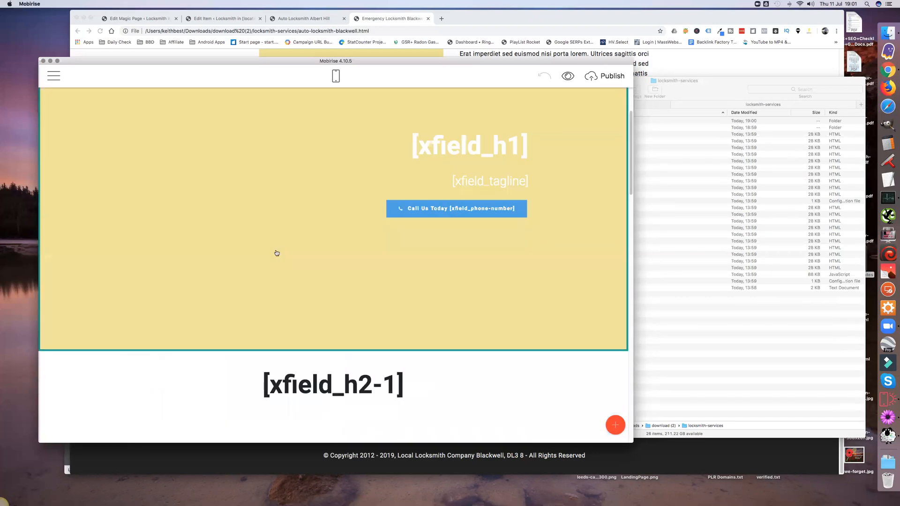
pyautogui.scroll(-4, 277, 253)
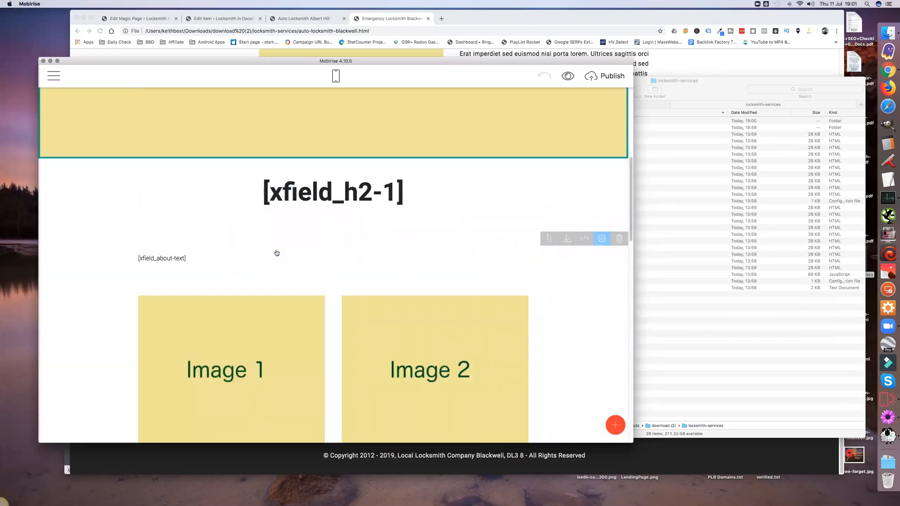
pyautogui.scroll(5, 277, 253)
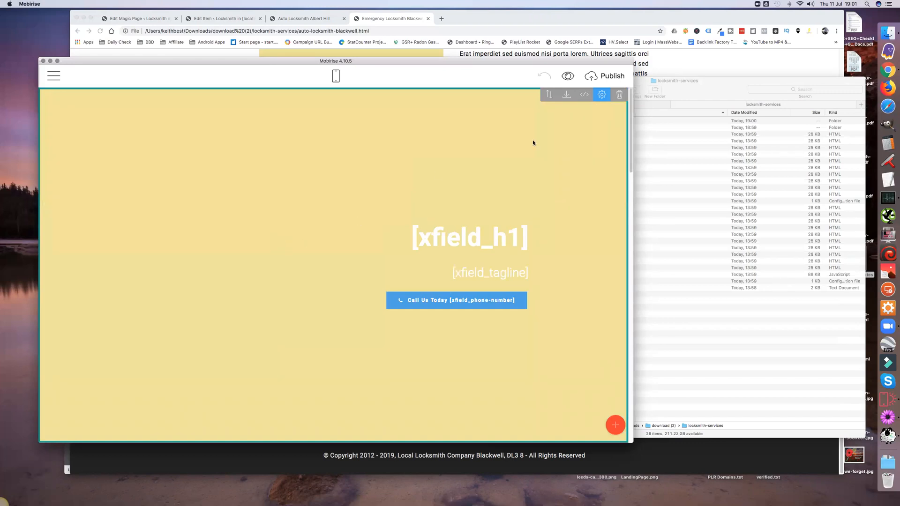
pyautogui.scroll(-5, 436, 219)
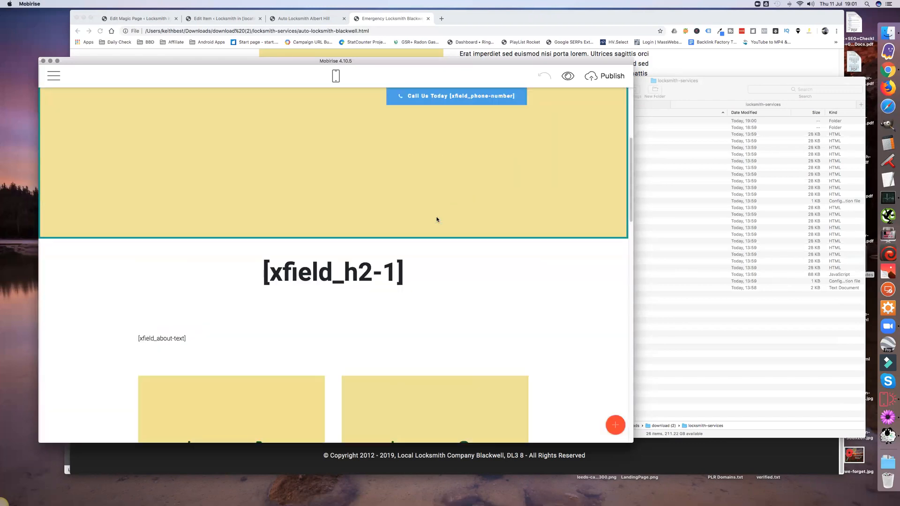
pyautogui.scroll(-10, 436, 219)
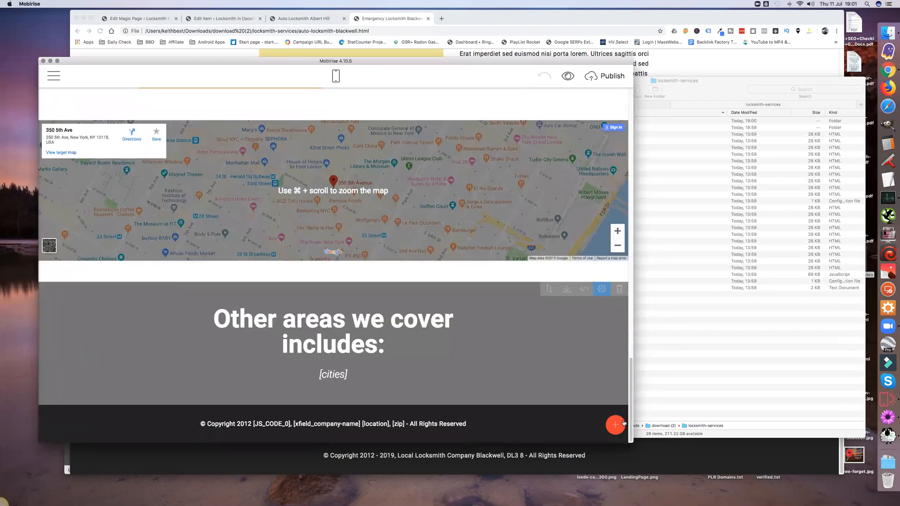
pyautogui.click(622, 424)
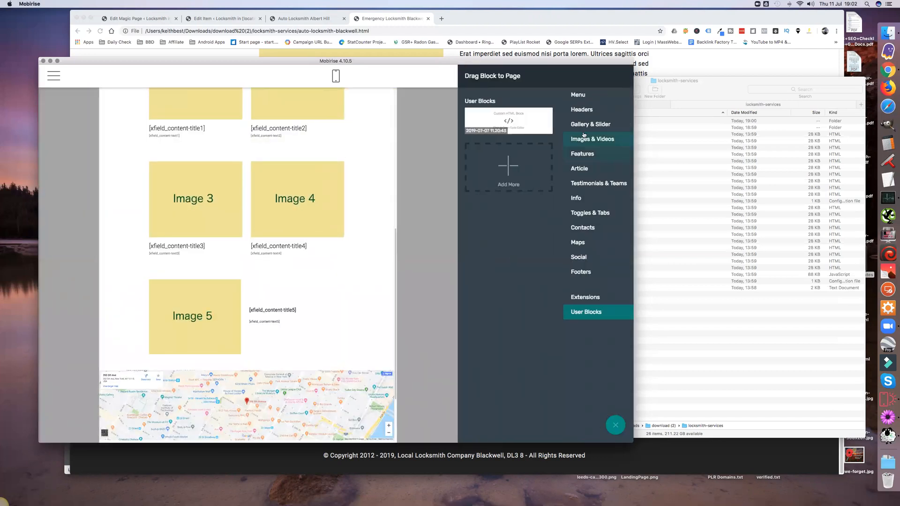
pyautogui.click(582, 169)
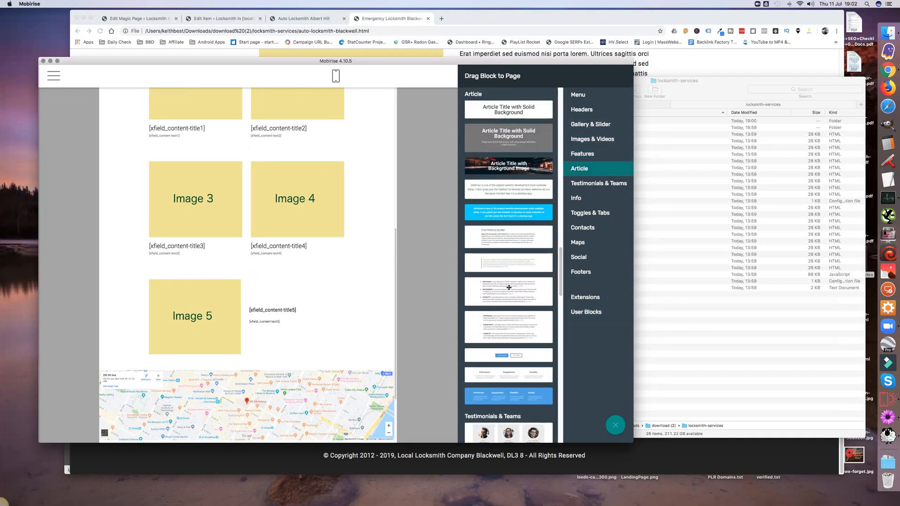
pyautogui.scroll(-5, 386, 306)
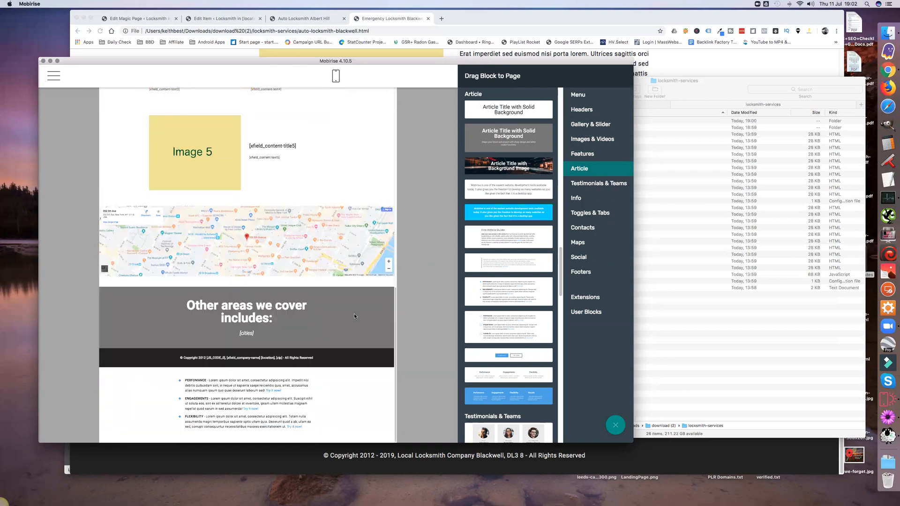
pyautogui.click(223, 389)
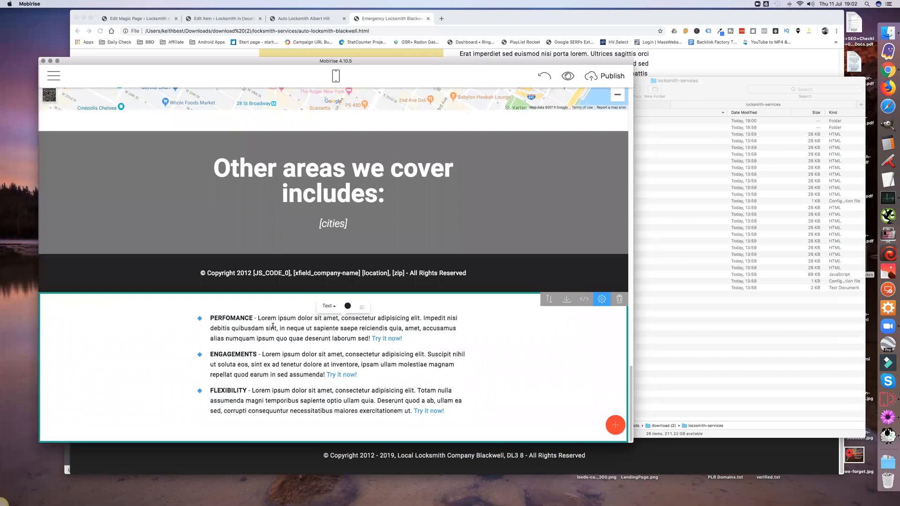
# Step: Replace the new block's first bullet, the PERFOMANCE paragraph, with the placeholder [xfield_some-random-text]
pyautogui.click(210, 318)
pyautogui.click(410, 339)
pyautogui.moveTo(402, 339); pyautogui.dragTo(209, 315)
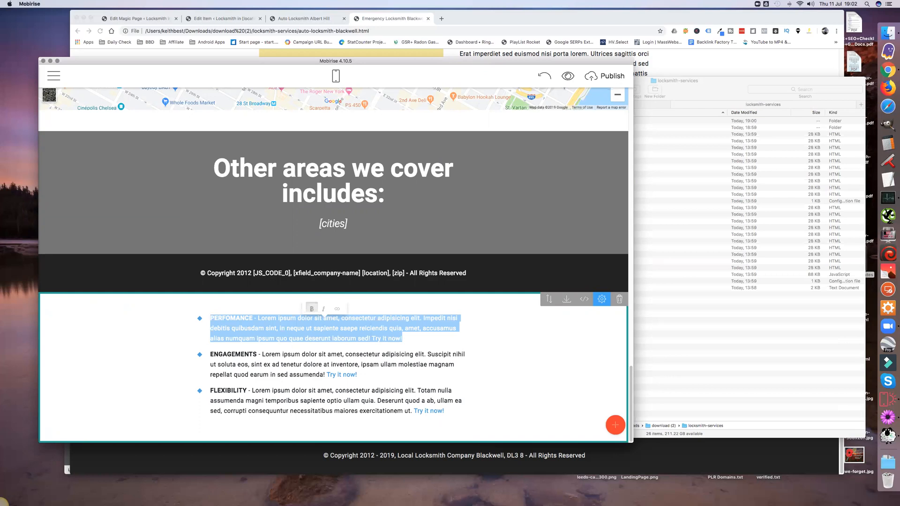
pyautogui.press('BackSpace')
pyautogui.write('[xfield')
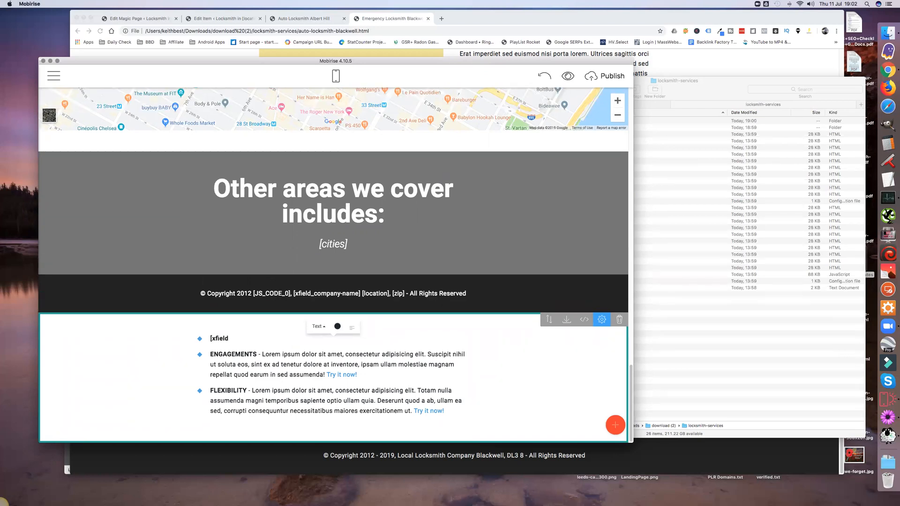
pyautogui.write('_some-randon-text')
pyautogui.click(274, 341)
pyautogui.press('BackSpace')
pyautogui.write('m')
pyautogui.click(282, 353)
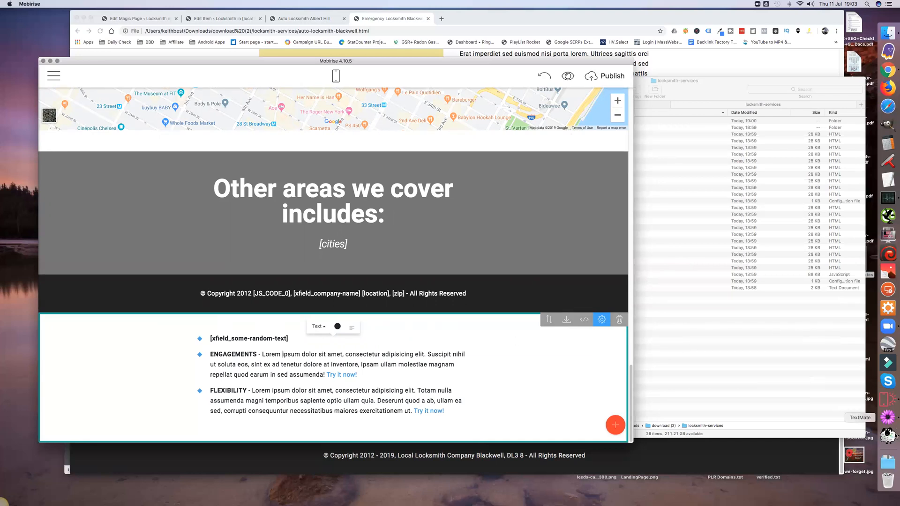
# Step: Switch to theme1's index.html in TextMate and highlight the head lines from the meta charset tag through the title
pyautogui.click(888, 418)
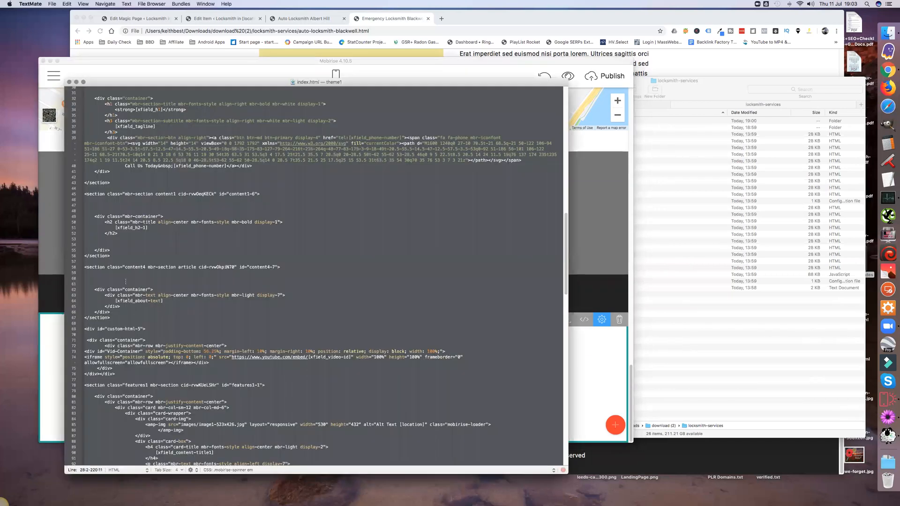
pyautogui.scroll(3, 124, 284)
pyautogui.scroll(10, 125, 284)
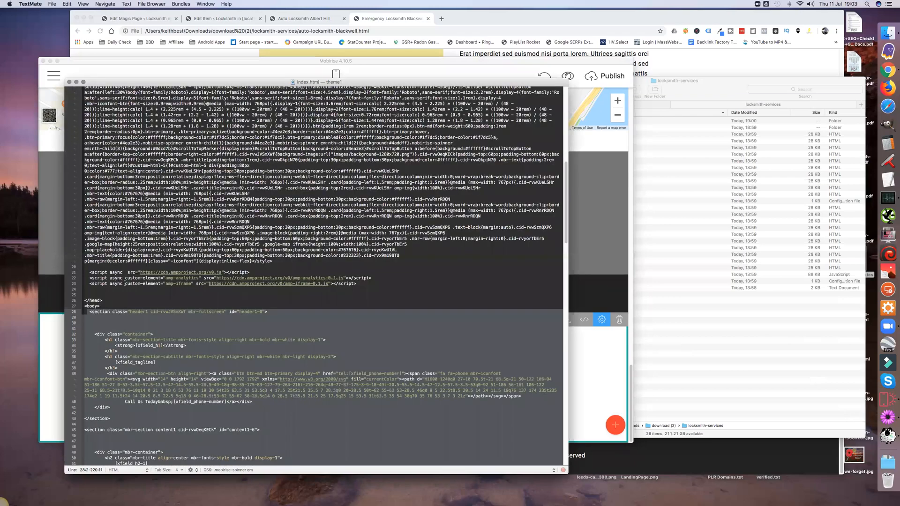
pyautogui.scroll(10, 124, 285)
pyautogui.click(99, 272)
pyautogui.click(88, 170)
pyautogui.click(86, 170)
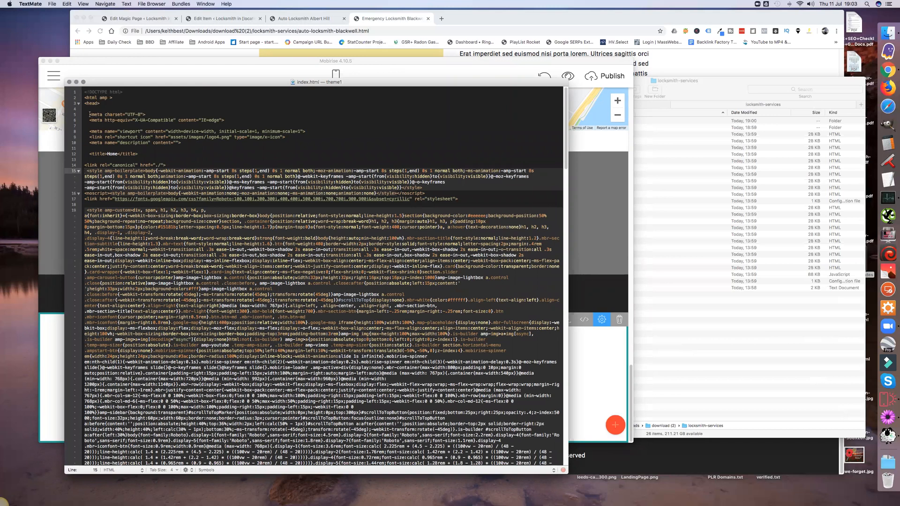
pyautogui.moveTo(89, 115); pyautogui.dragTo(149, 156)
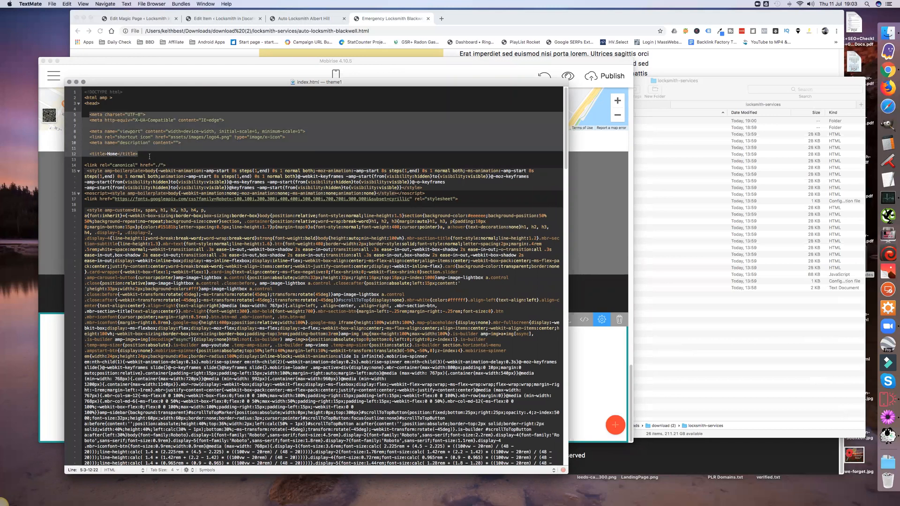
# Step: Highlight the head code from the amp-boilerplate style through the amp-iframe script line
pyautogui.click(84, 172)
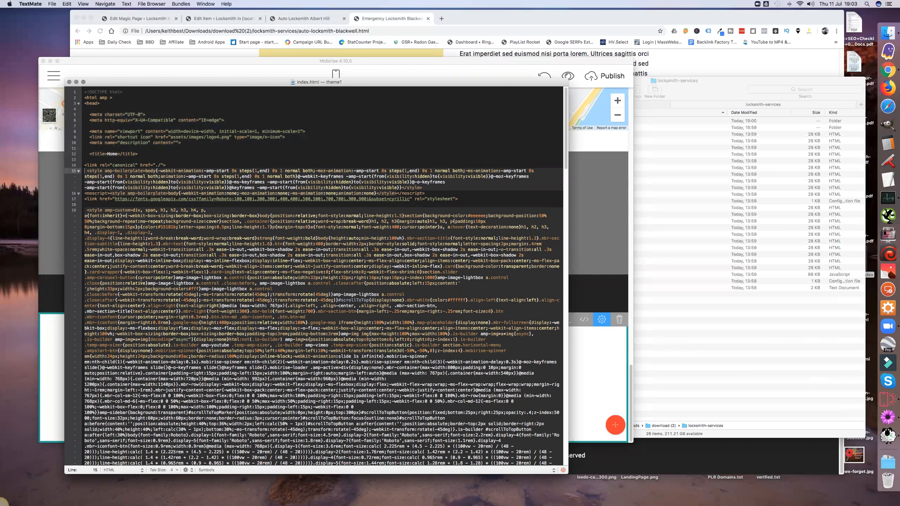
pyautogui.scroll(-10, 141, 279)
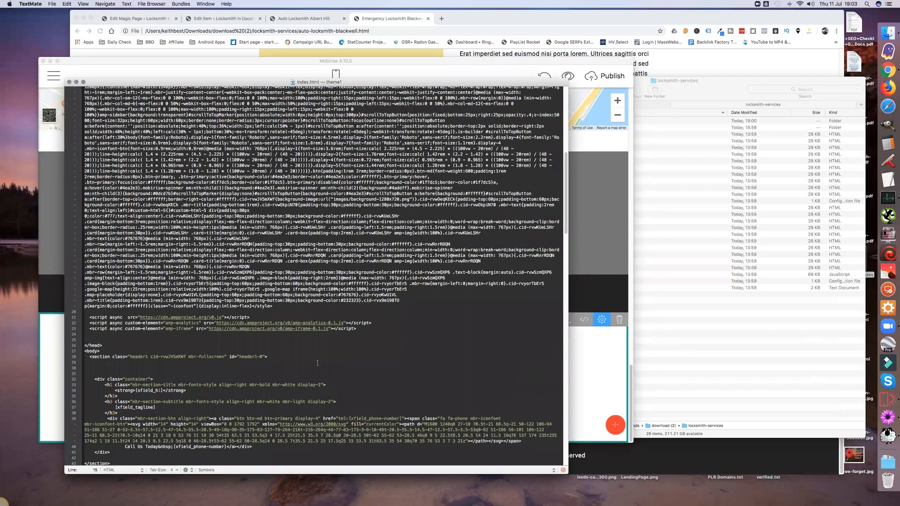
pyautogui.keyDown('shift'); pyautogui.click(362, 329); pyautogui.keyUp('shift')
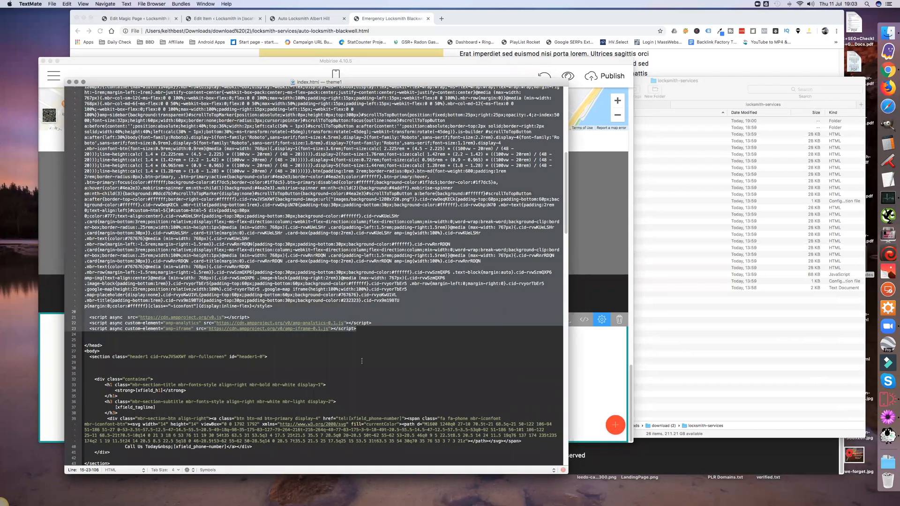
# Step: Highlight the body code from the header1 section through the footer's closing section tag, and return to the beginning of index.html
pyautogui.scroll(-2, 345, 364)
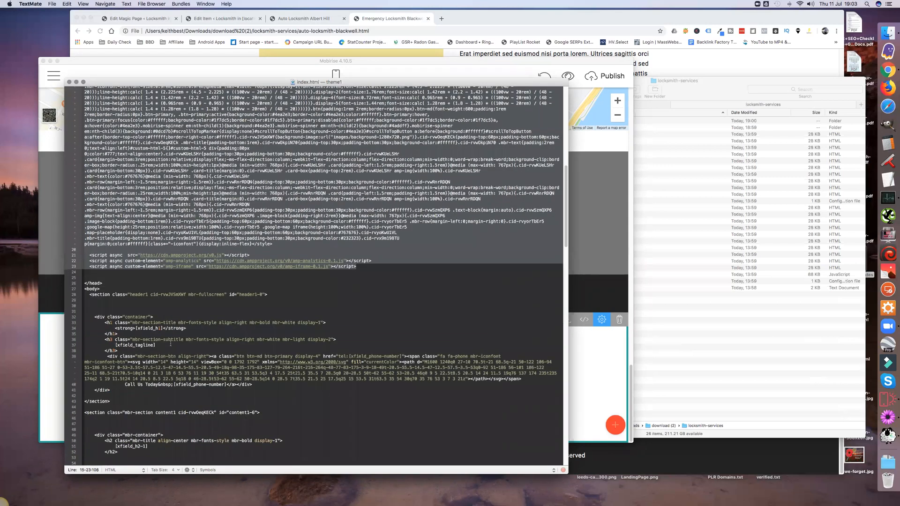
pyautogui.click(82, 294)
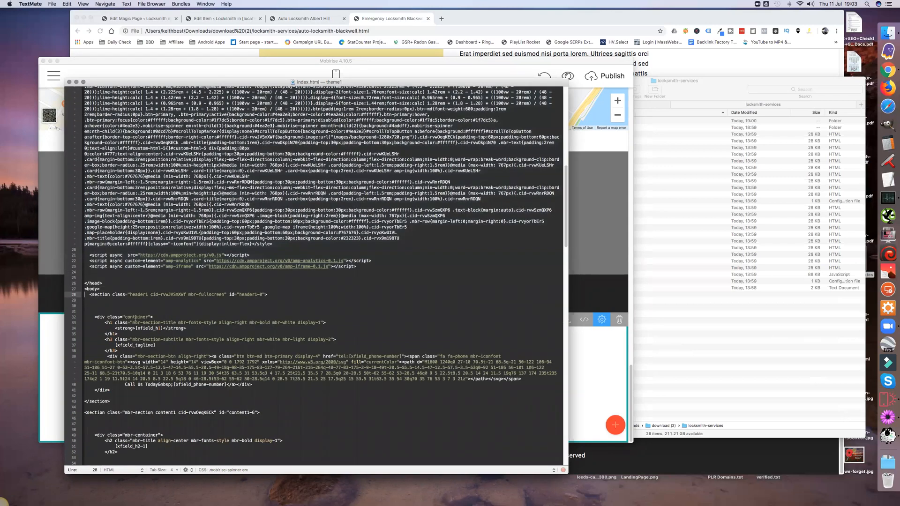
pyautogui.scroll(-15, 167, 320)
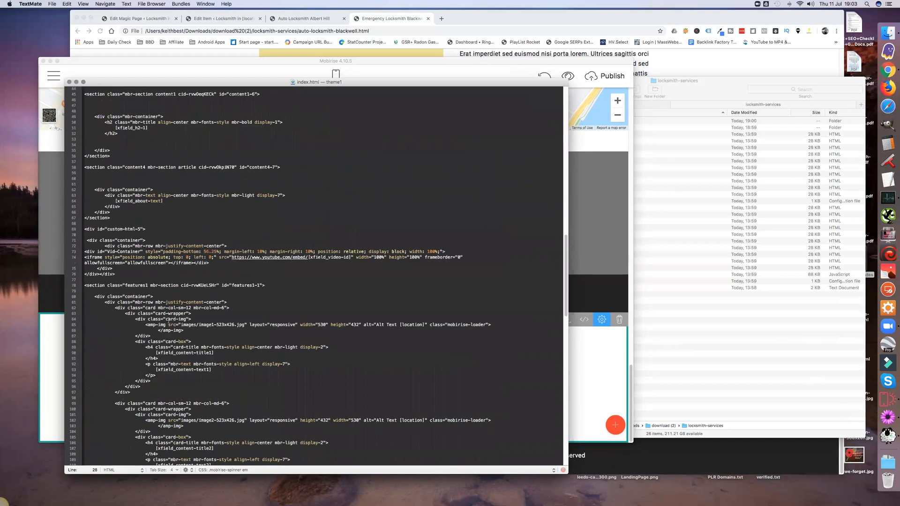
pyautogui.scroll(-15, 168, 320)
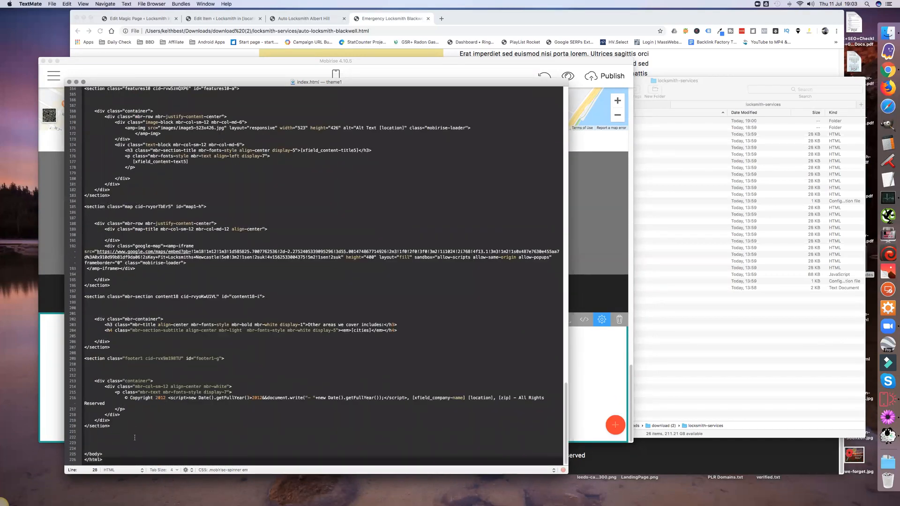
pyautogui.keyDown('shift'); pyautogui.click(127, 425); pyautogui.keyUp('shift')
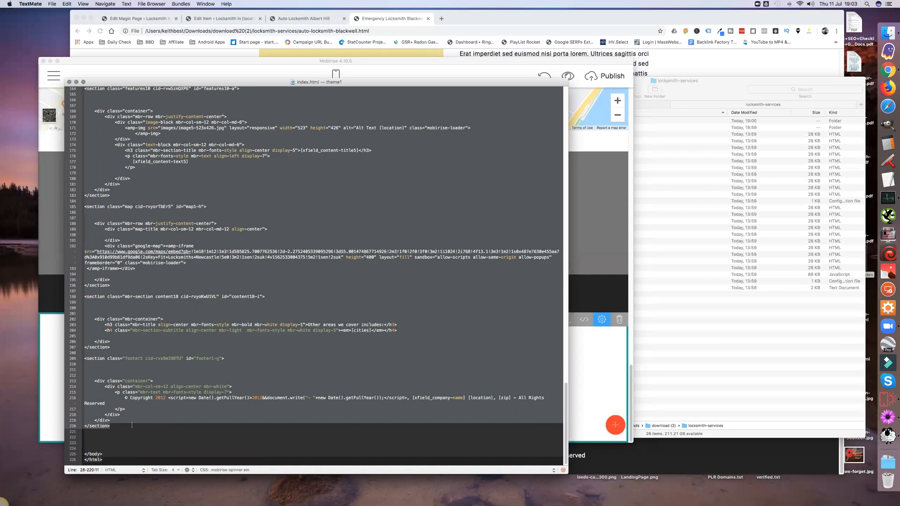
pyautogui.scroll(15, 131, 425)
pyautogui.scroll(15, 131, 425)
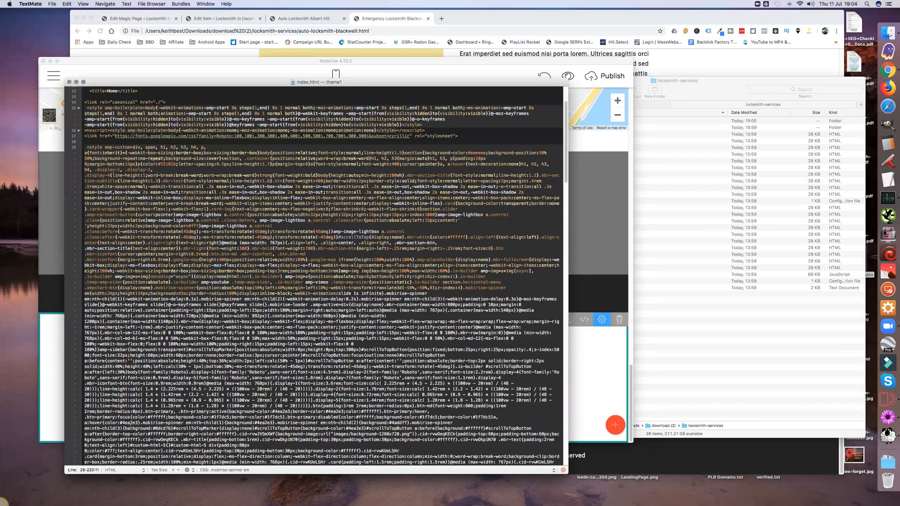
pyautogui.scroll(5, 132, 426)
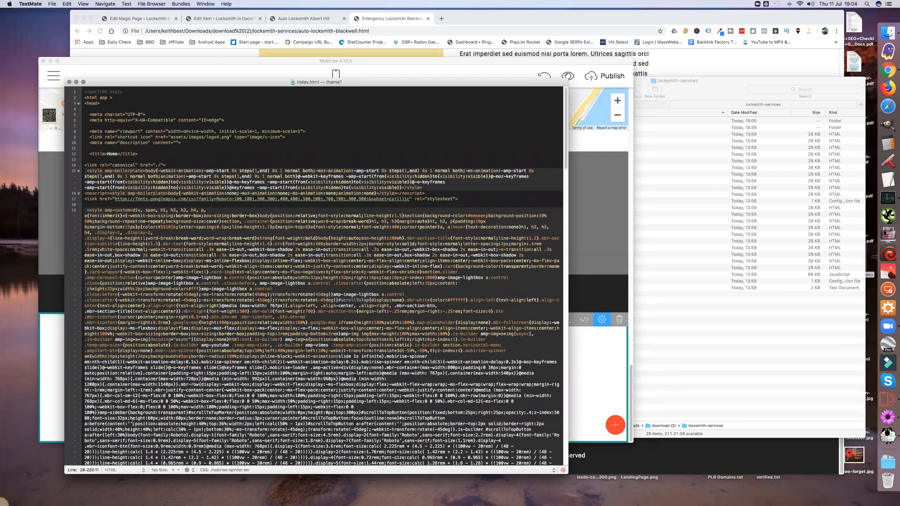